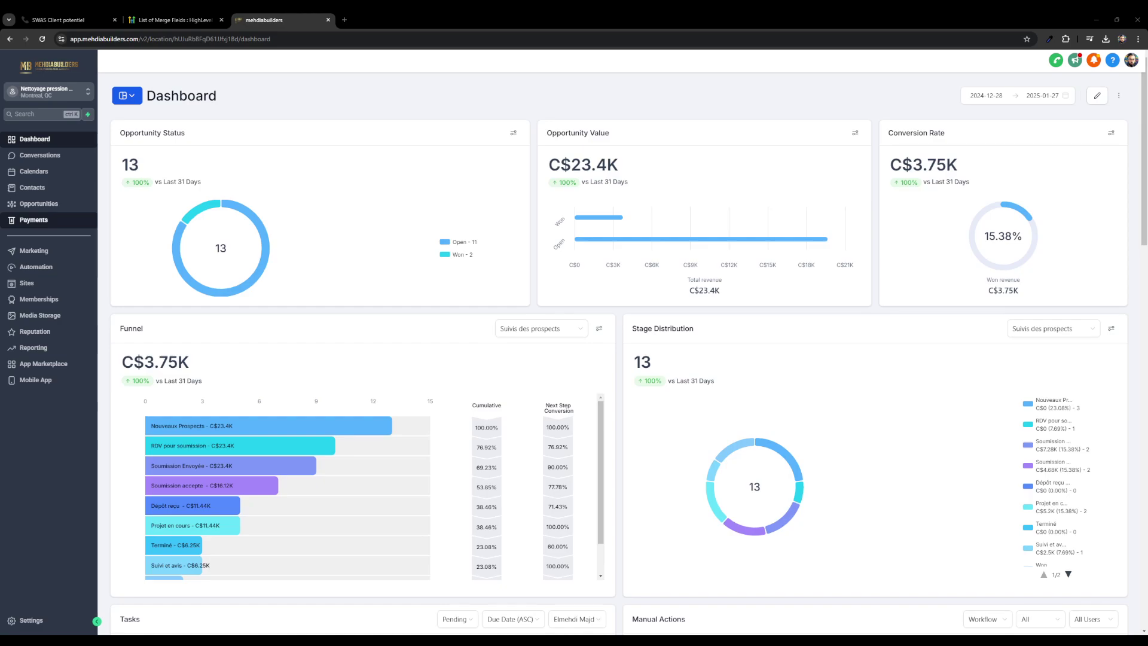
Open the "Soumission des travaux" template from the Documents & Contracts templates in Payments.
click(36, 220)
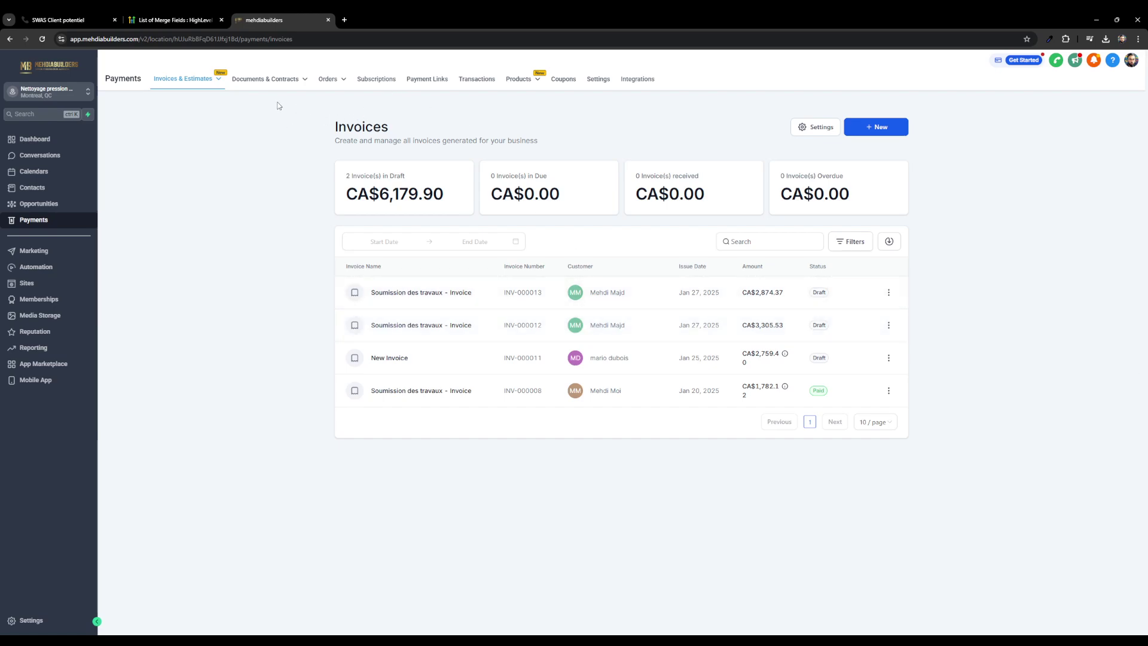
mouse_move(276, 85)
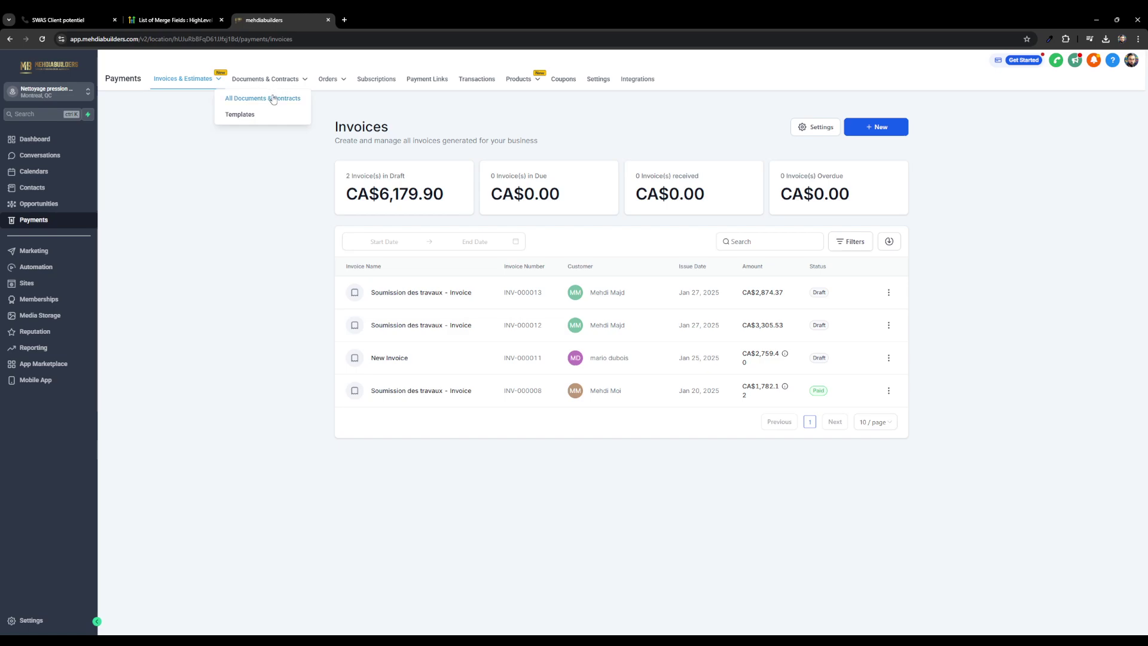
click(245, 116)
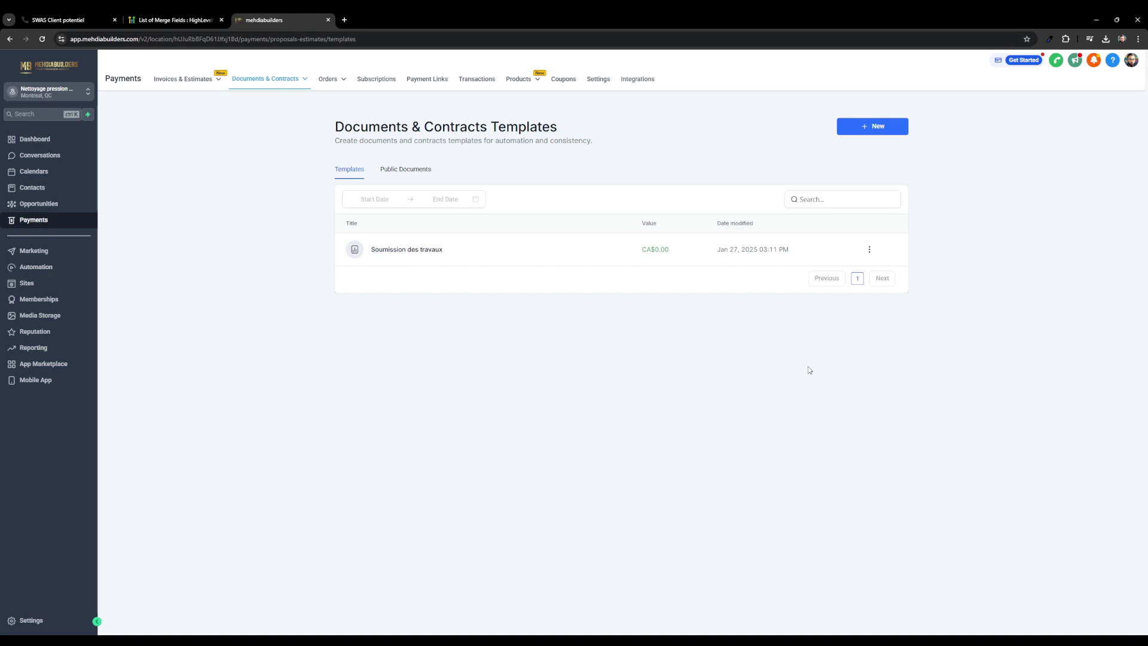
click(411, 250)
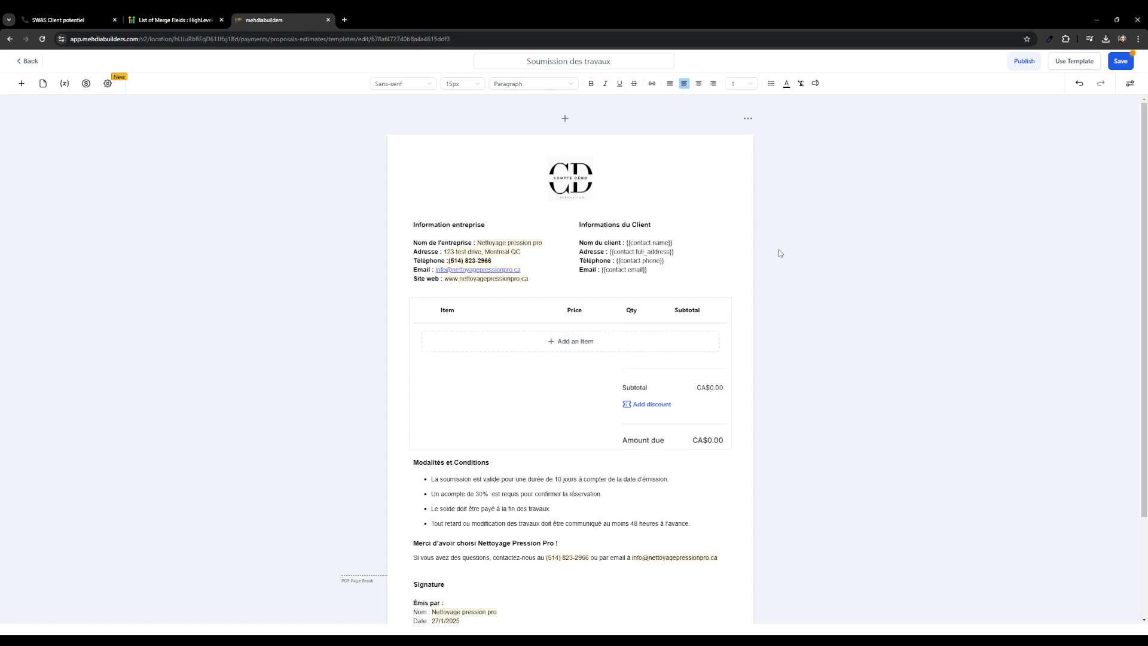
Review the template from the header to the signature fields, the logo image's properties and the elements available to add.
scroll(780, 253, down, 2)
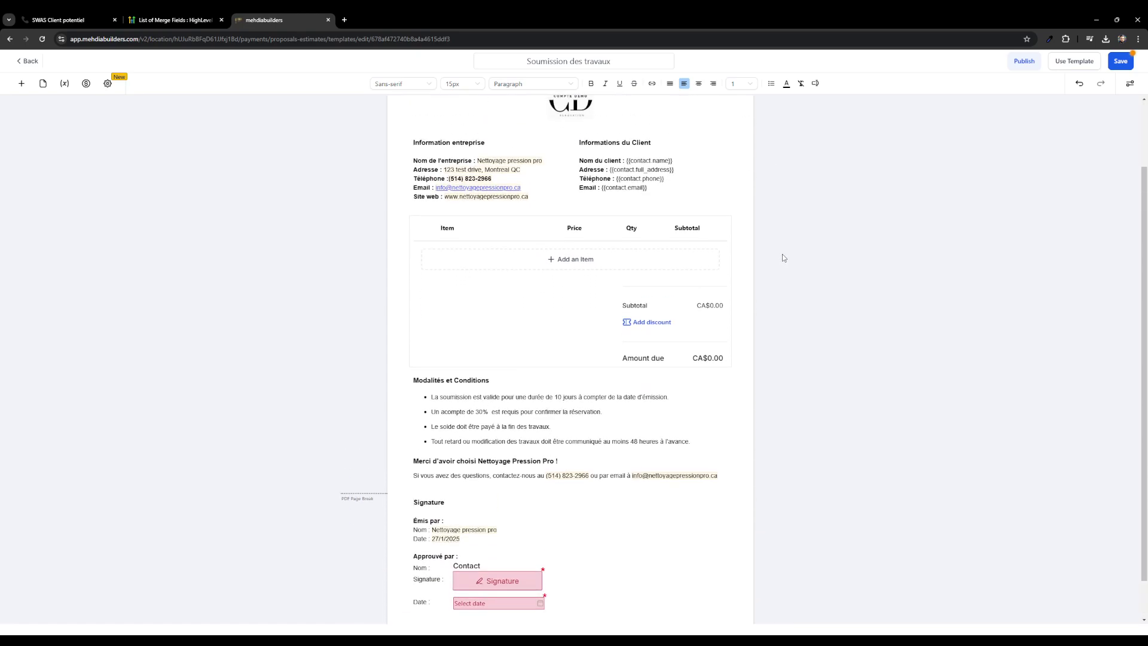
scroll(783, 257, up, 2)
click(622, 187)
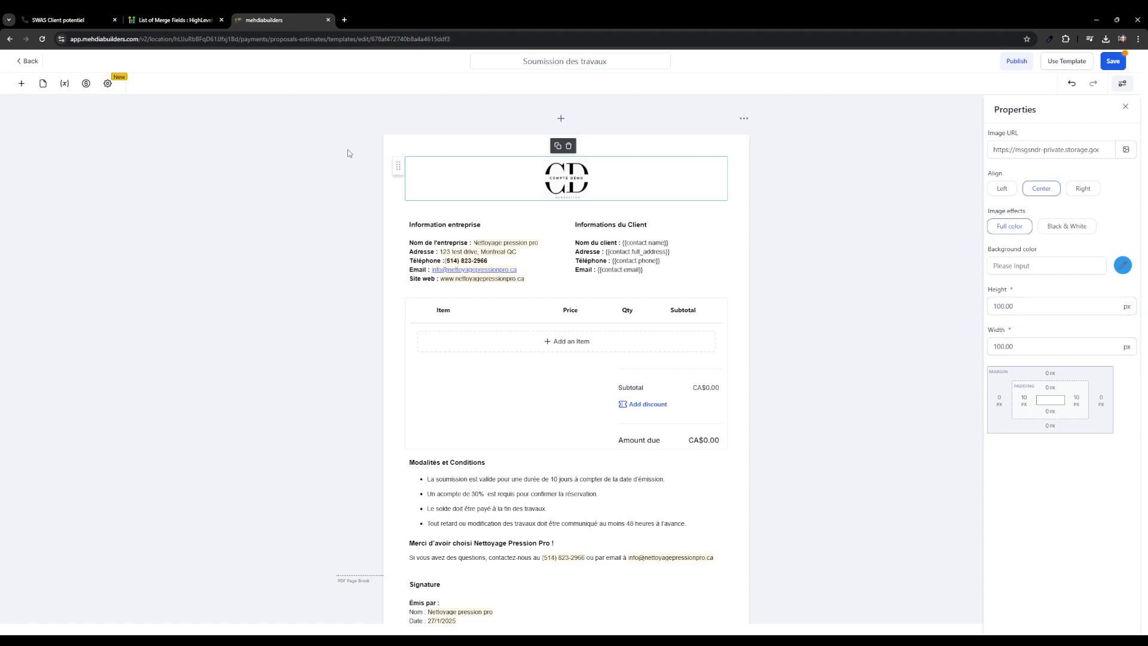
click(22, 84)
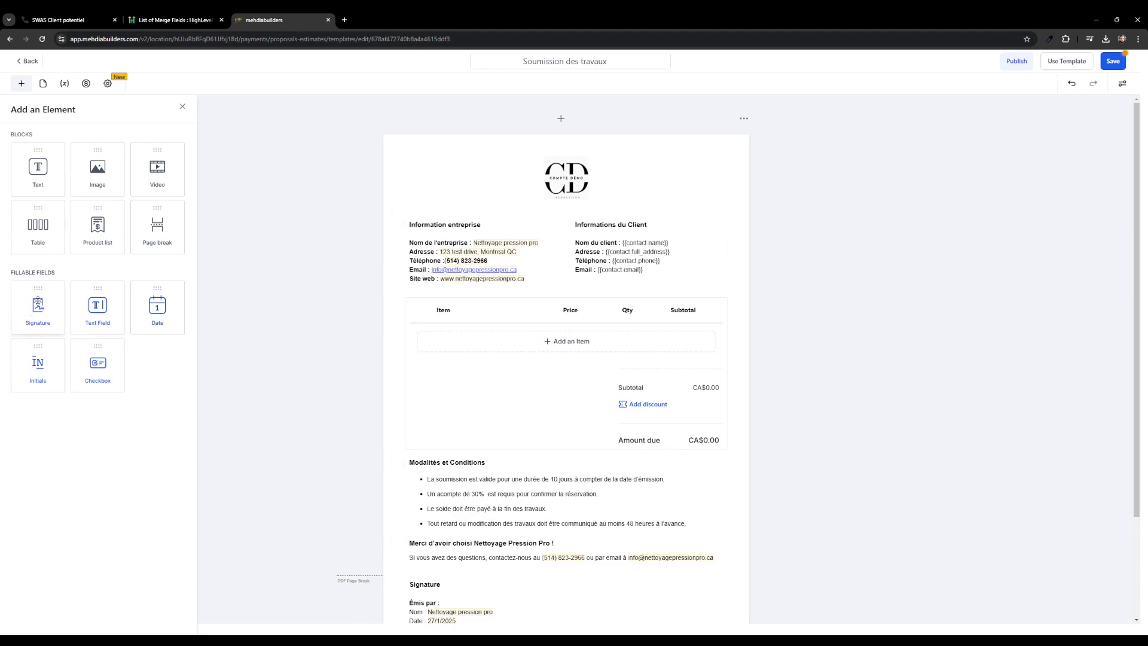
scroll(461, 401, down, 2)
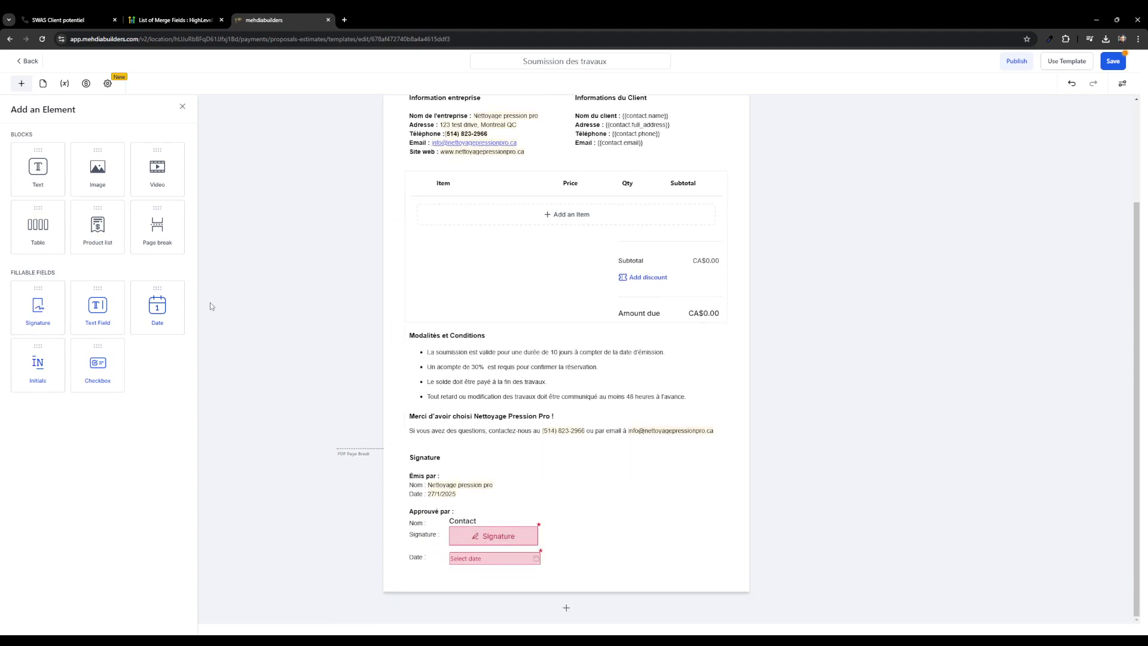
click(484, 560)
scroll(394, 452, up, 2)
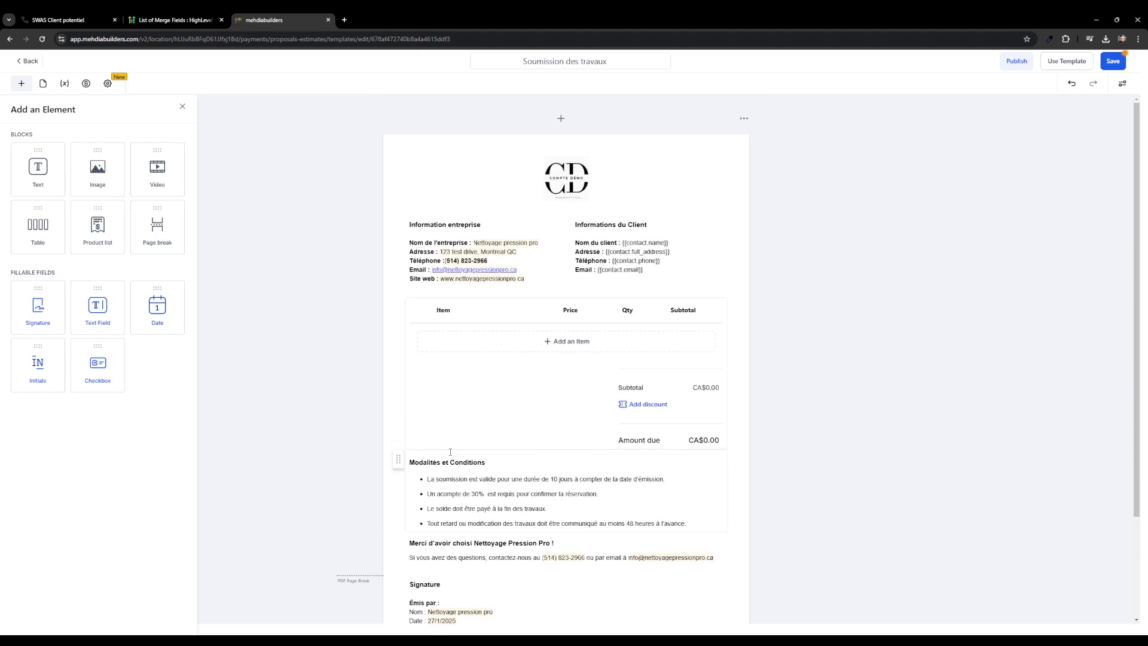
click(557, 184)
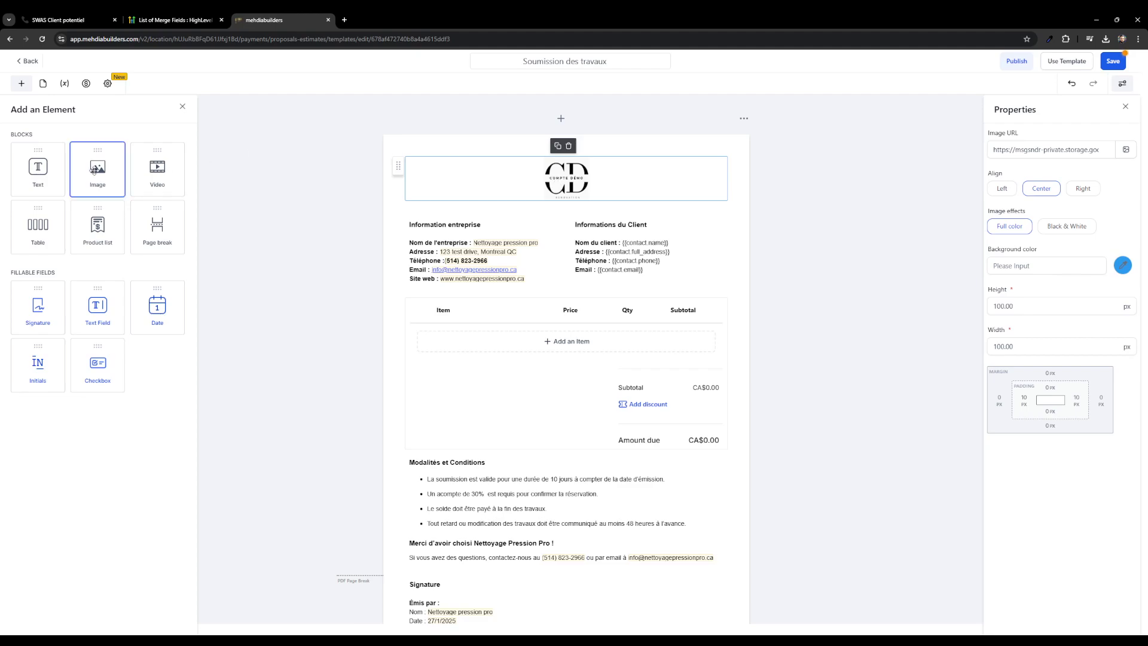
Insert an image block below the logo and check its media library and background color choices.
drag(96, 170, 568, 208)
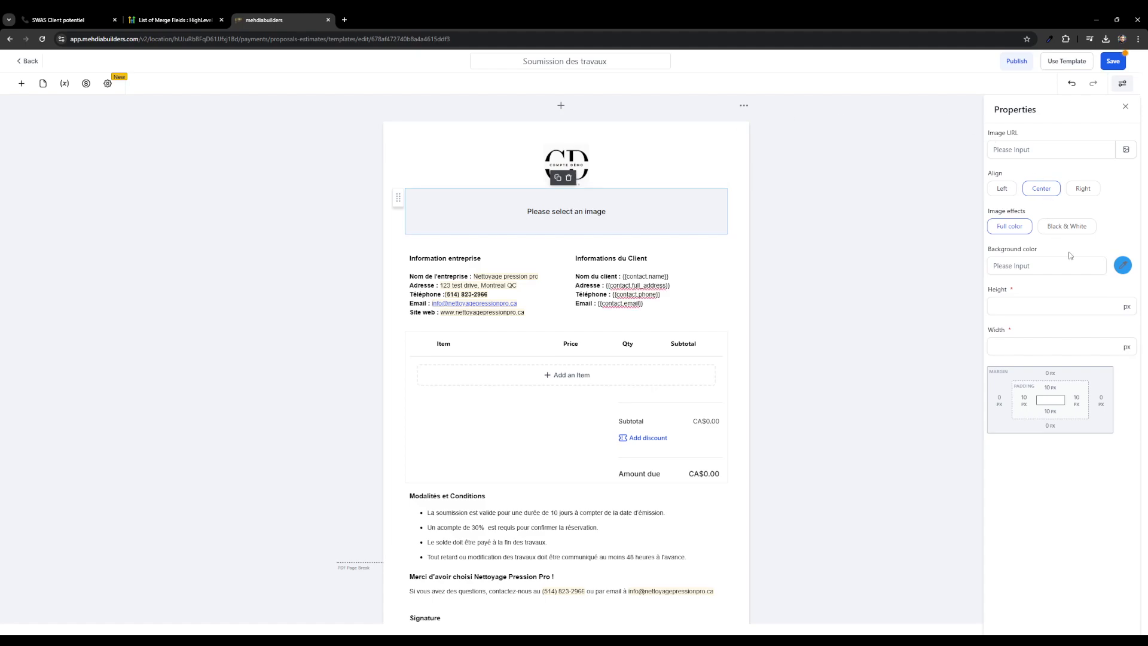
click(1124, 266)
click(1114, 257)
click(1127, 149)
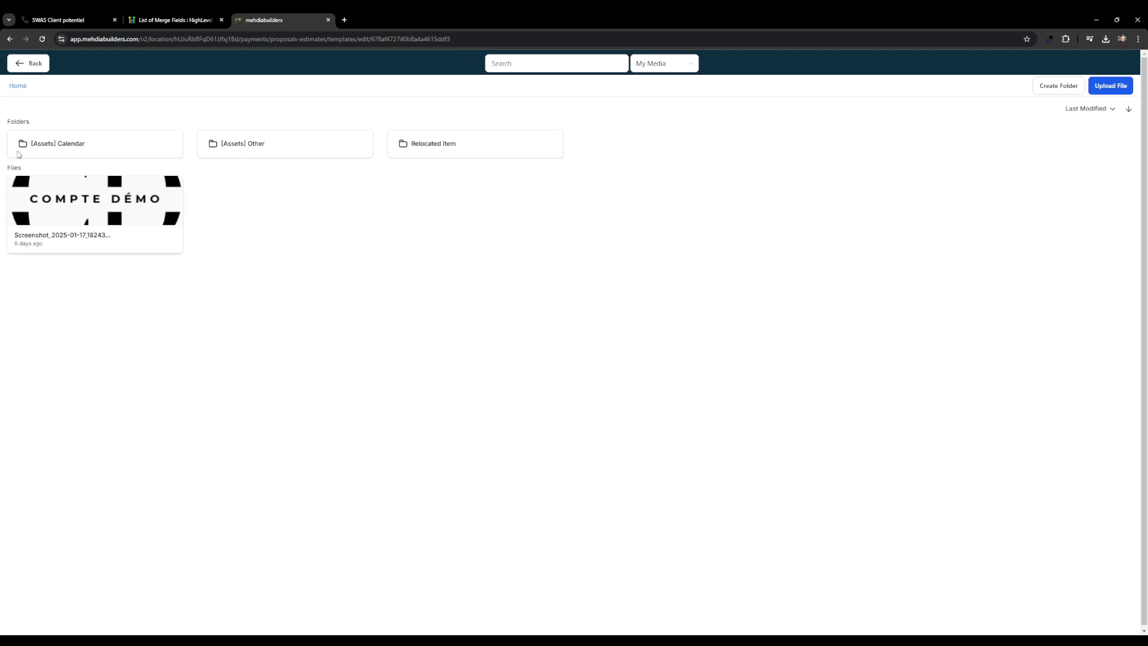
click(23, 65)
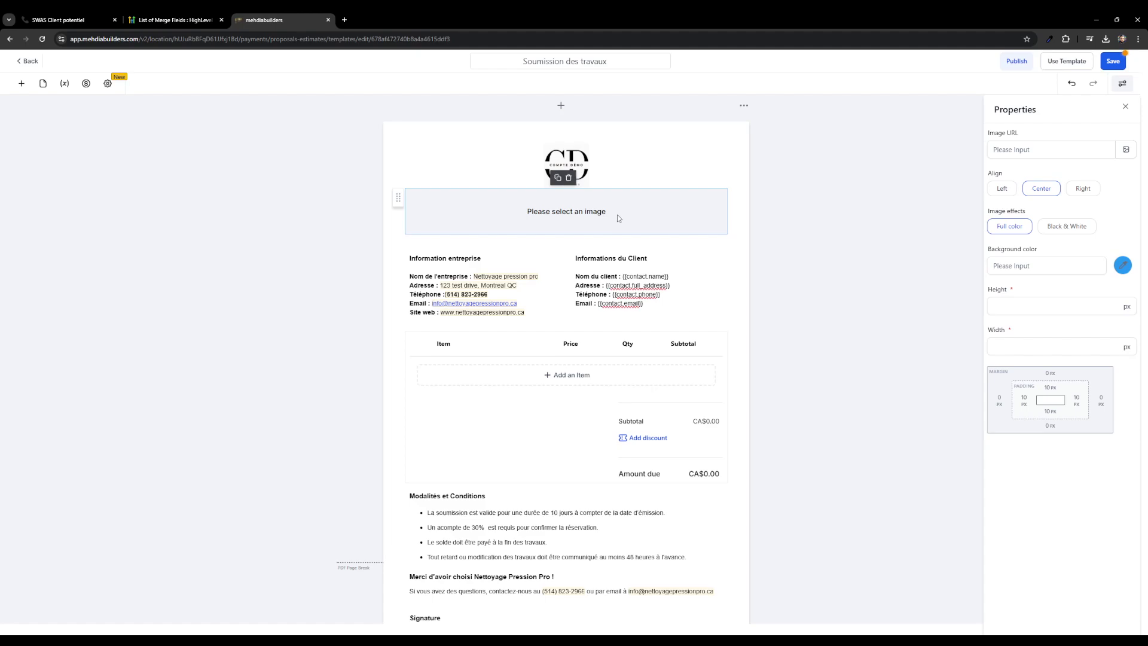
click(1126, 266)
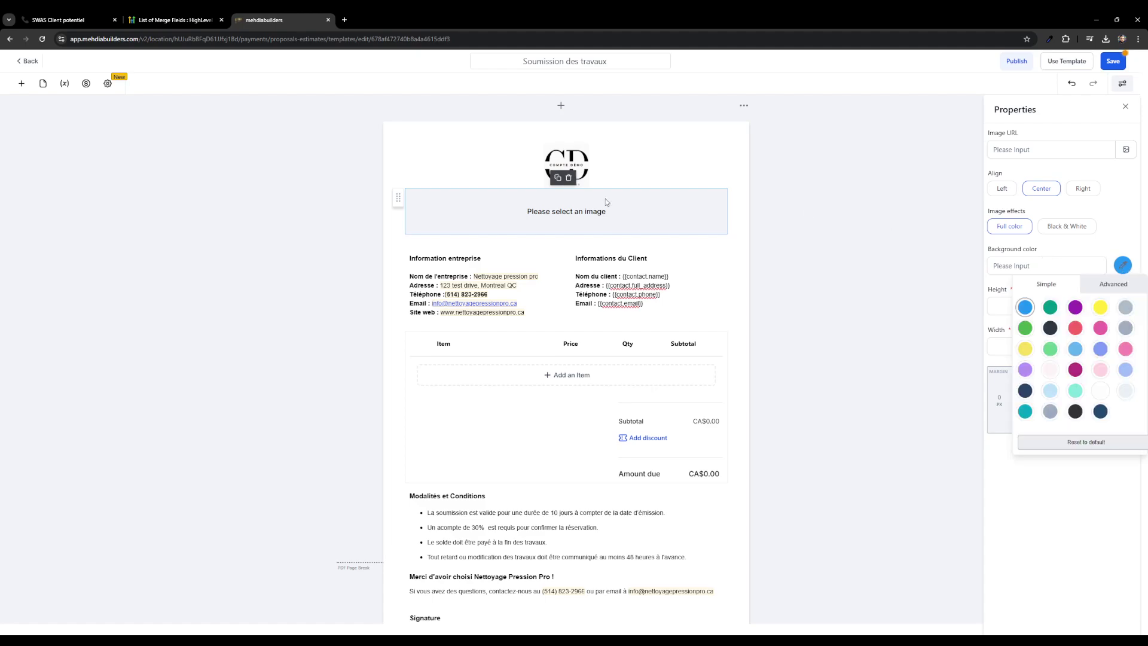
Try grey, yellow, green and white backgrounds on the logo image, and reset its background color to default.
click(654, 170)
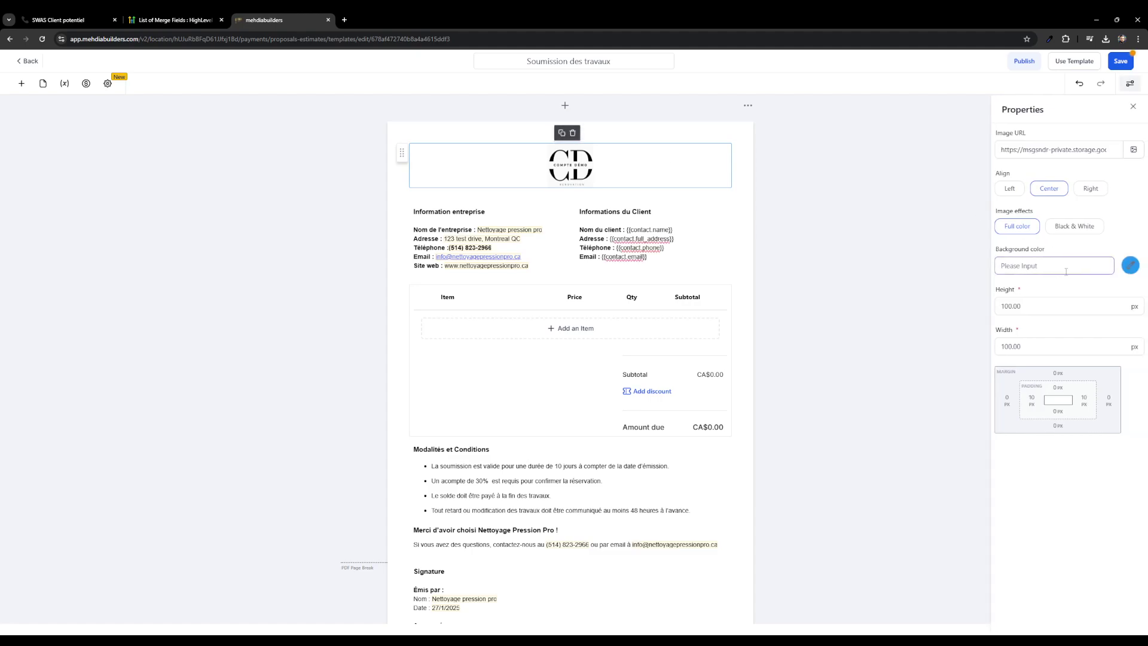
click(1129, 266)
click(1031, 307)
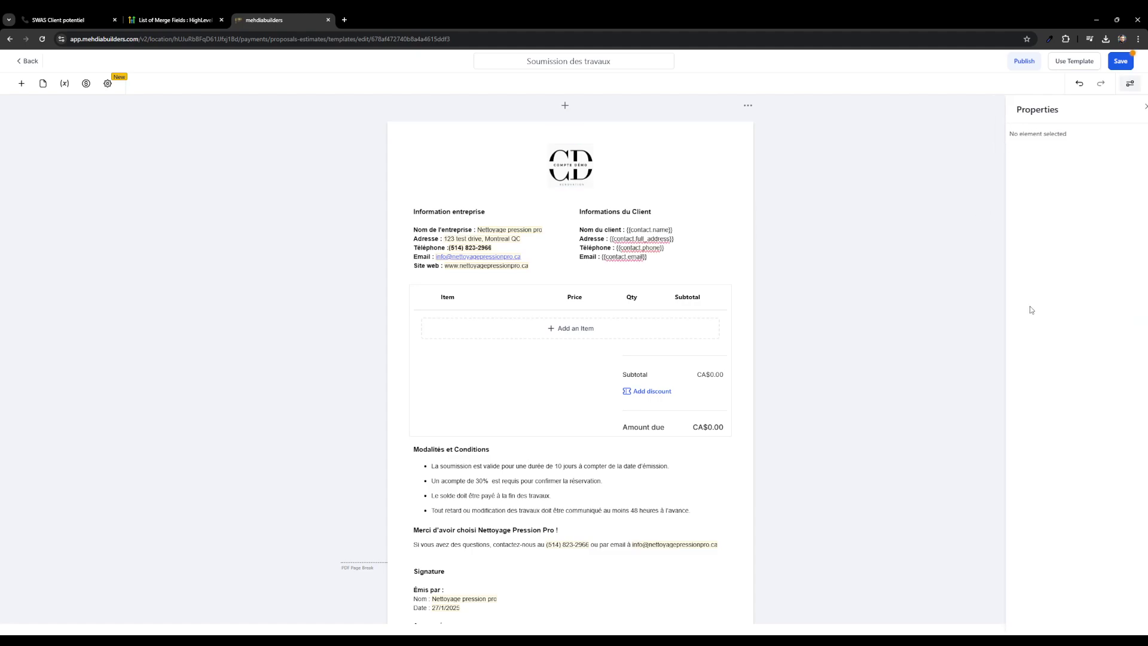
click(670, 166)
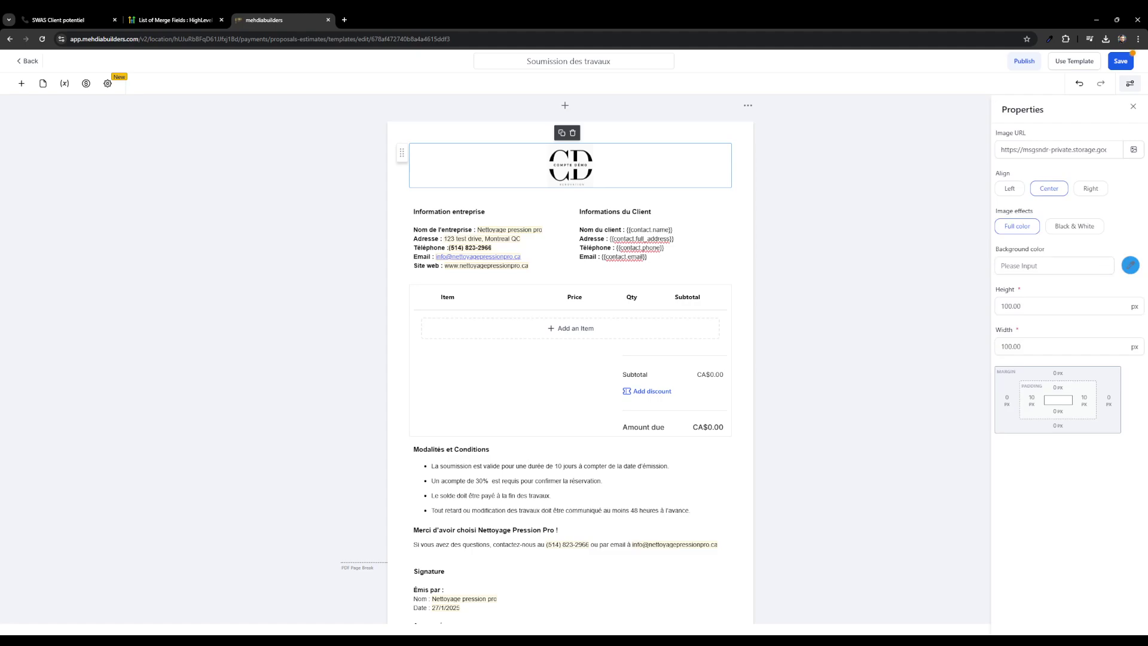
click(1132, 267)
click(1127, 308)
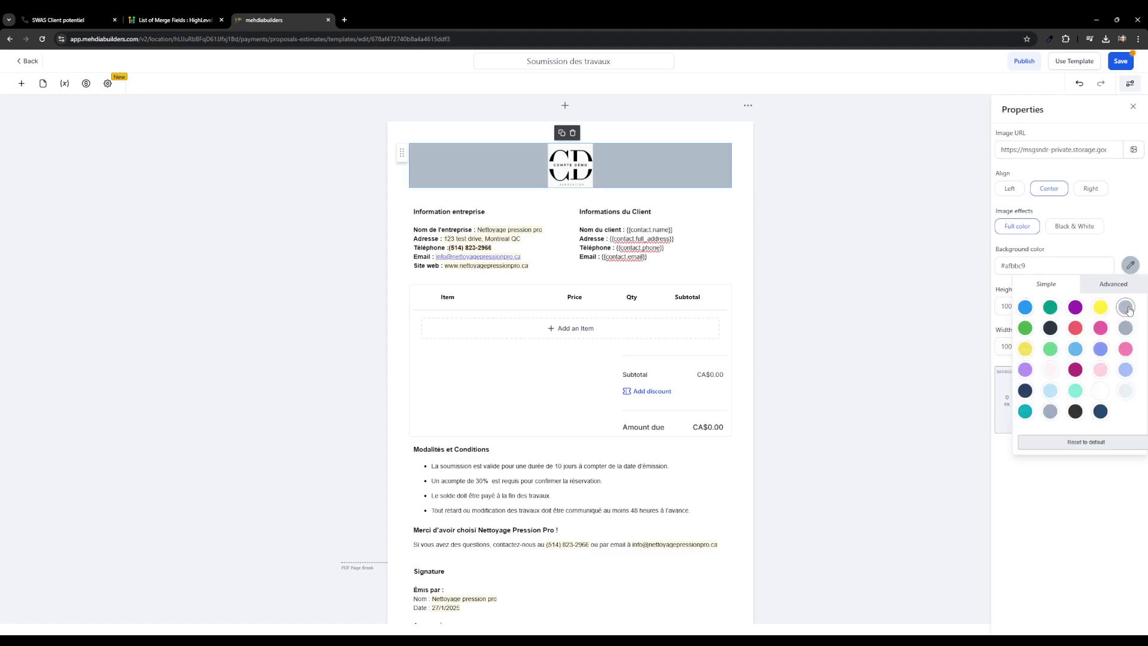
click(1104, 310)
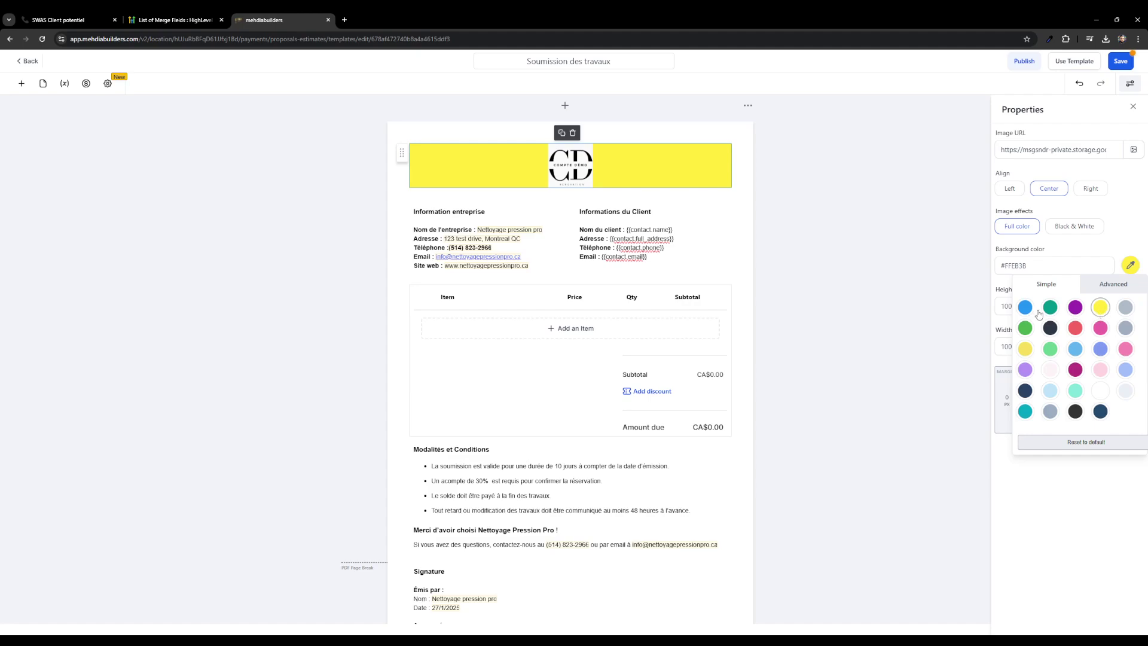
click(1026, 310)
click(1052, 310)
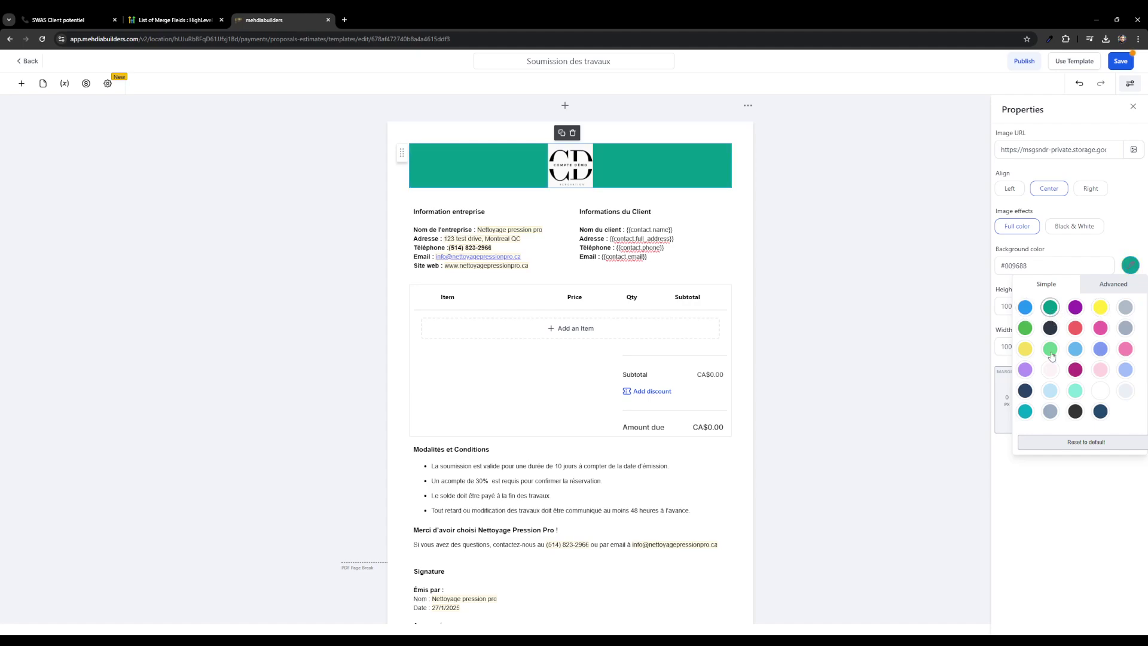
click(1051, 371)
click(1100, 393)
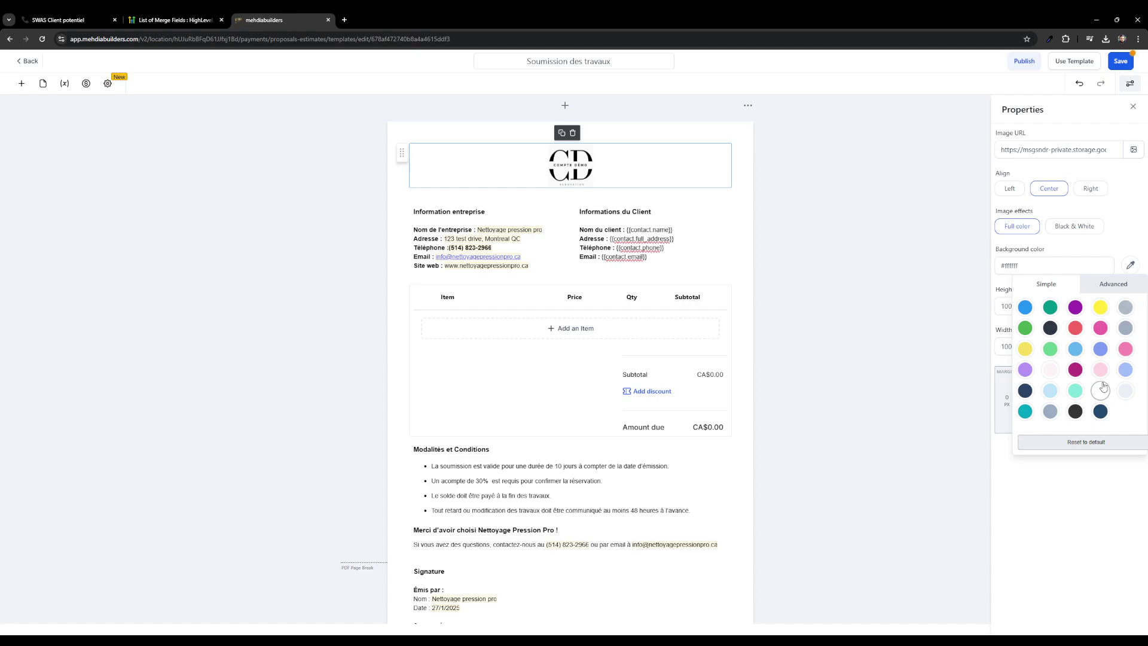
click(1103, 448)
click(1129, 245)
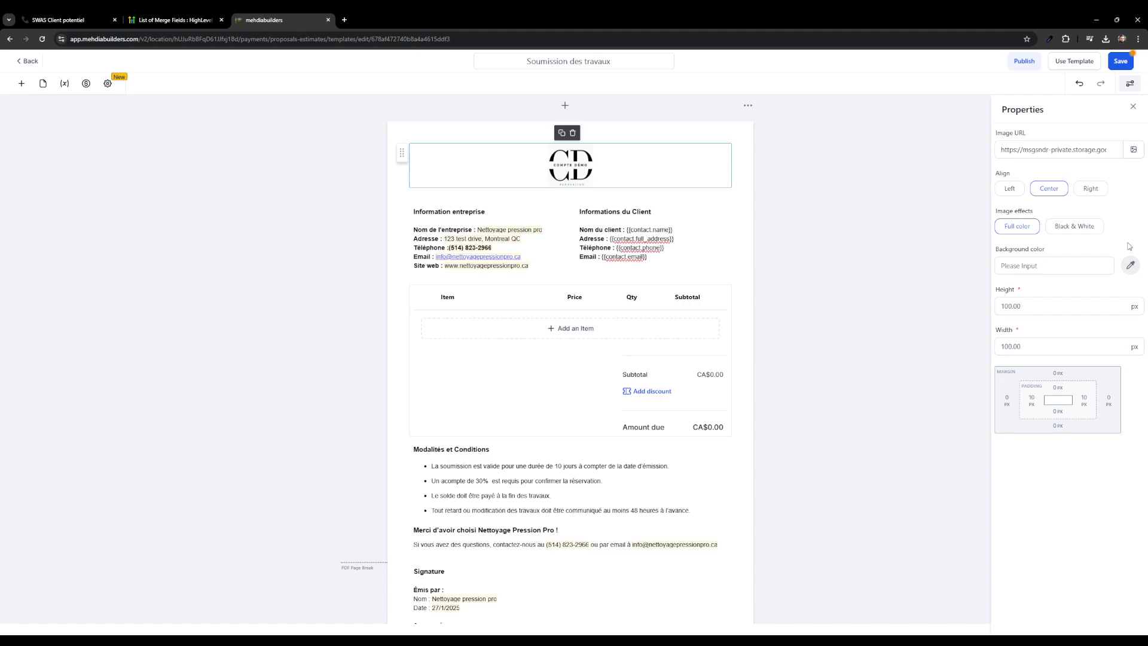
Add a text block under the client information and move it to its own full-width row above the item table.
click(508, 208)
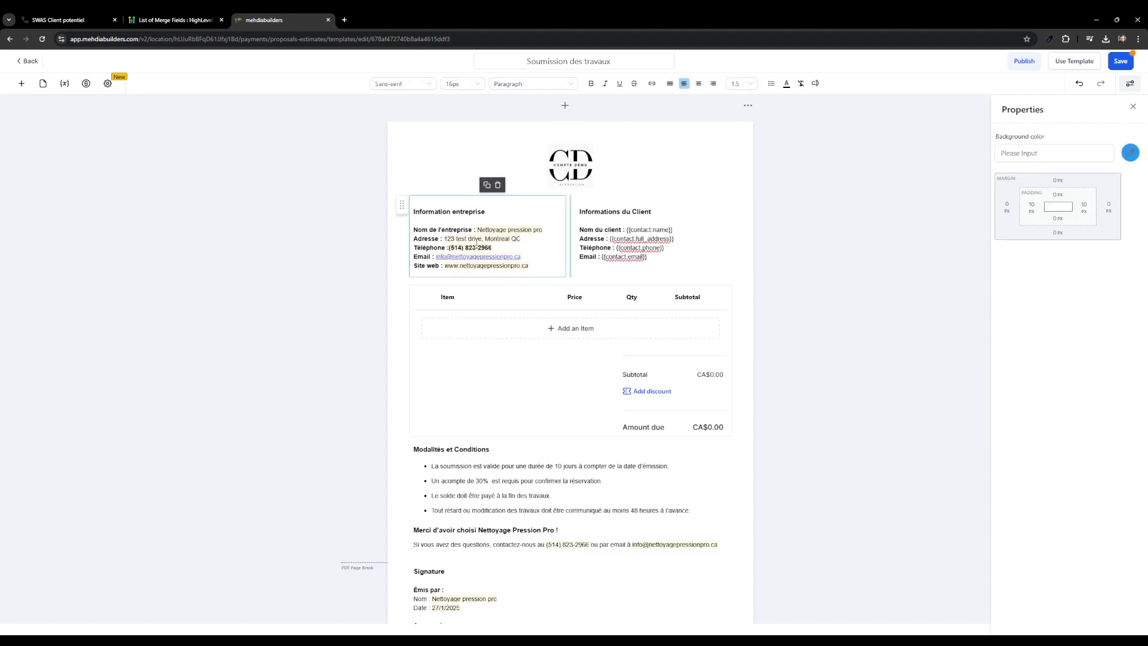
click(648, 222)
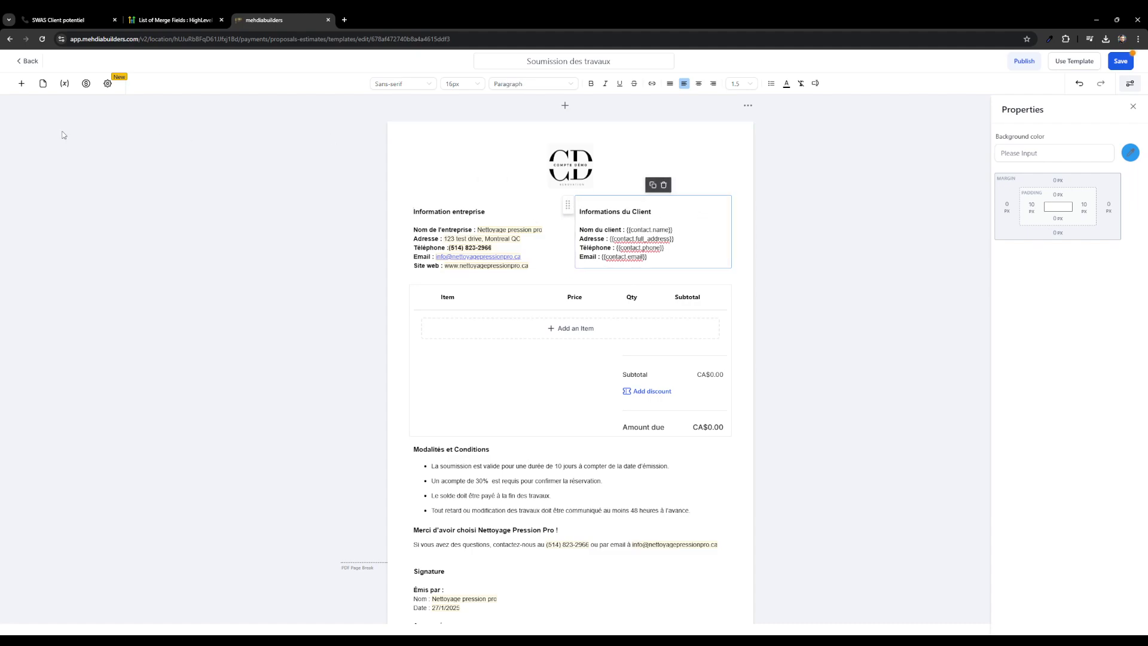
click(21, 83)
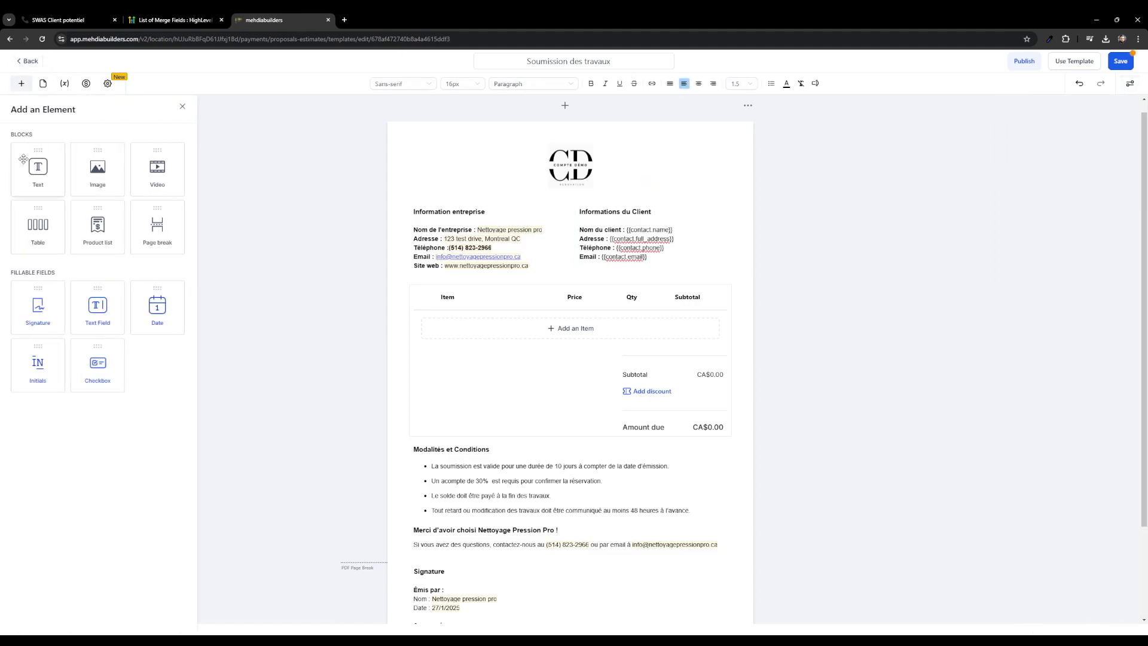
drag(36, 180, 502, 277)
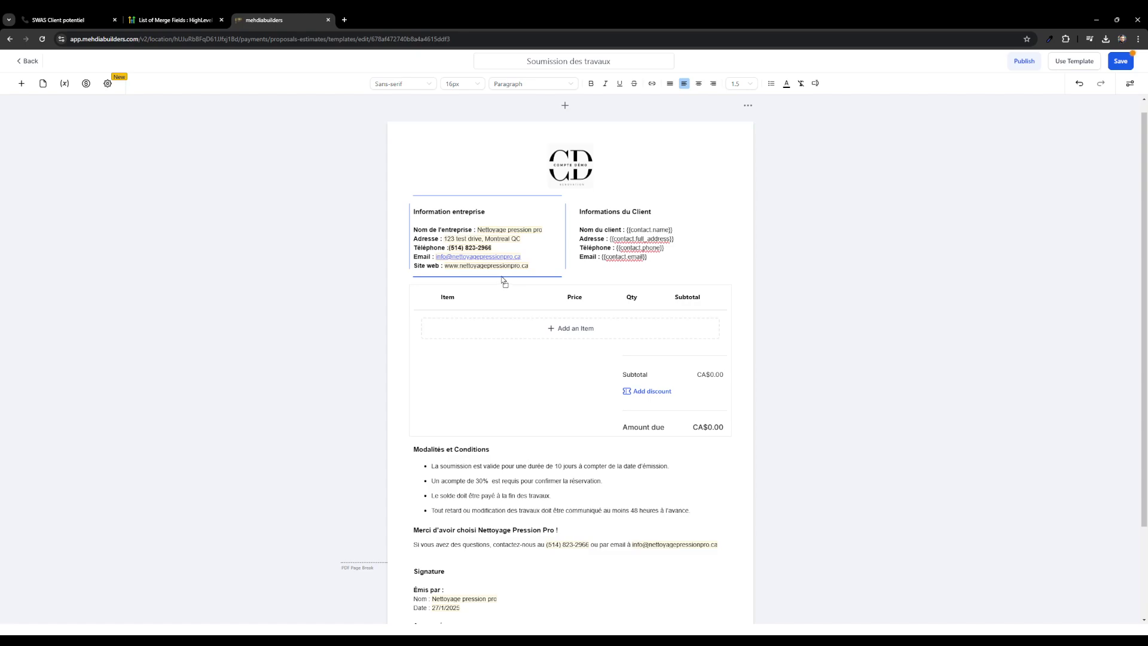
drag(502, 280, 687, 283)
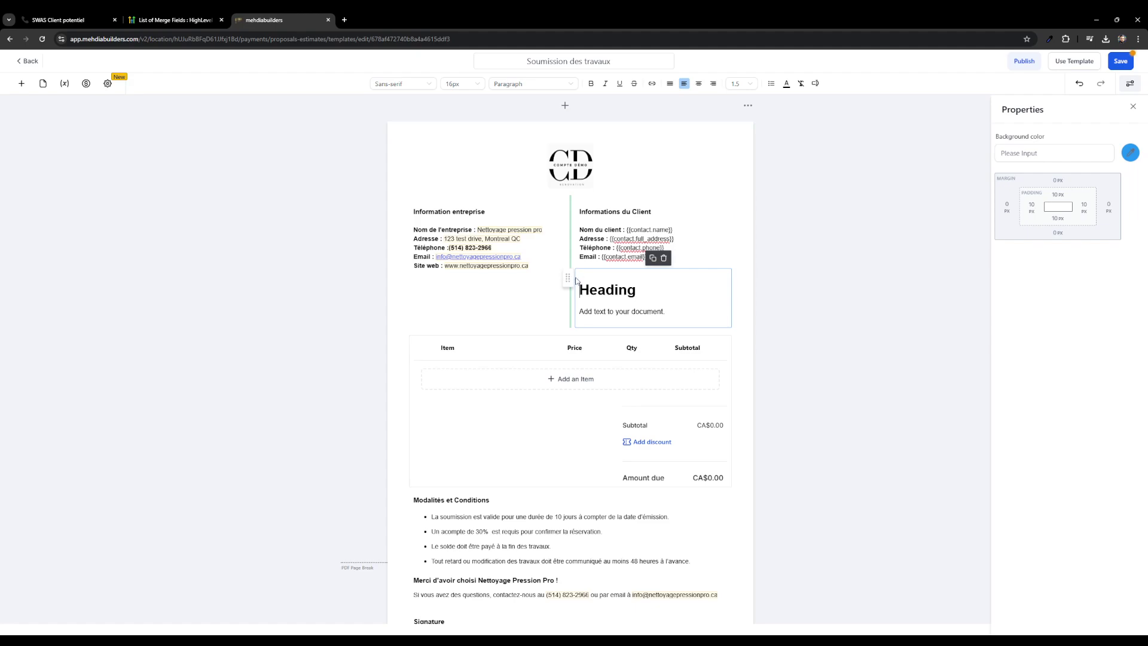
drag(569, 296, 724, 337)
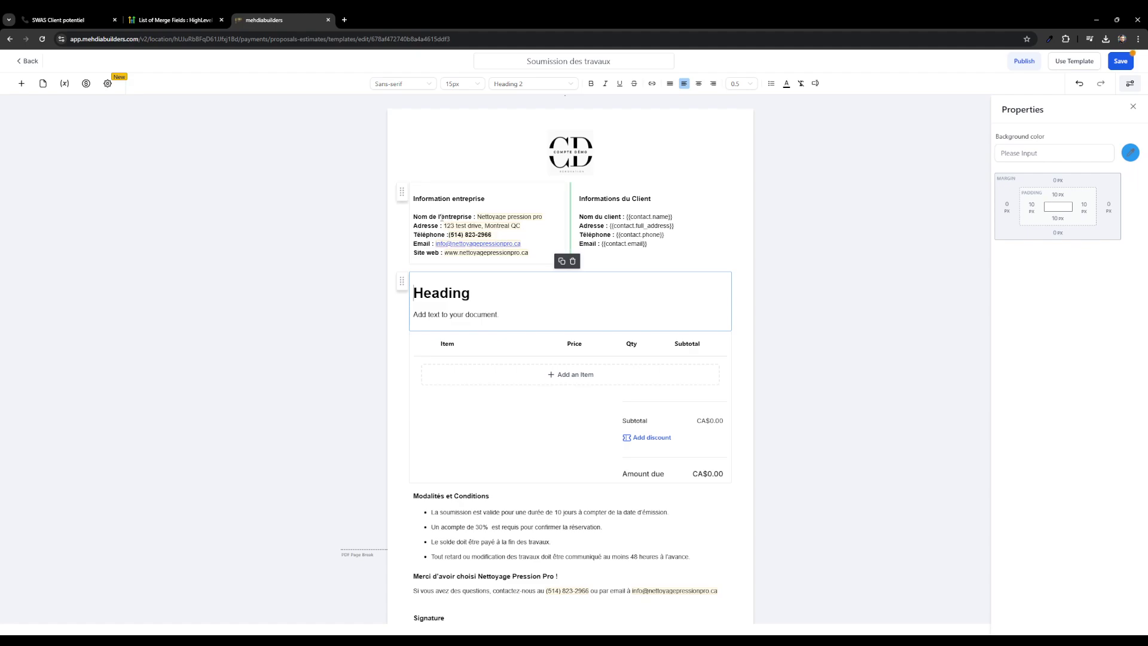
Duplicate the heading text block and arrange the two blocks side by side as columns.
click(561, 261)
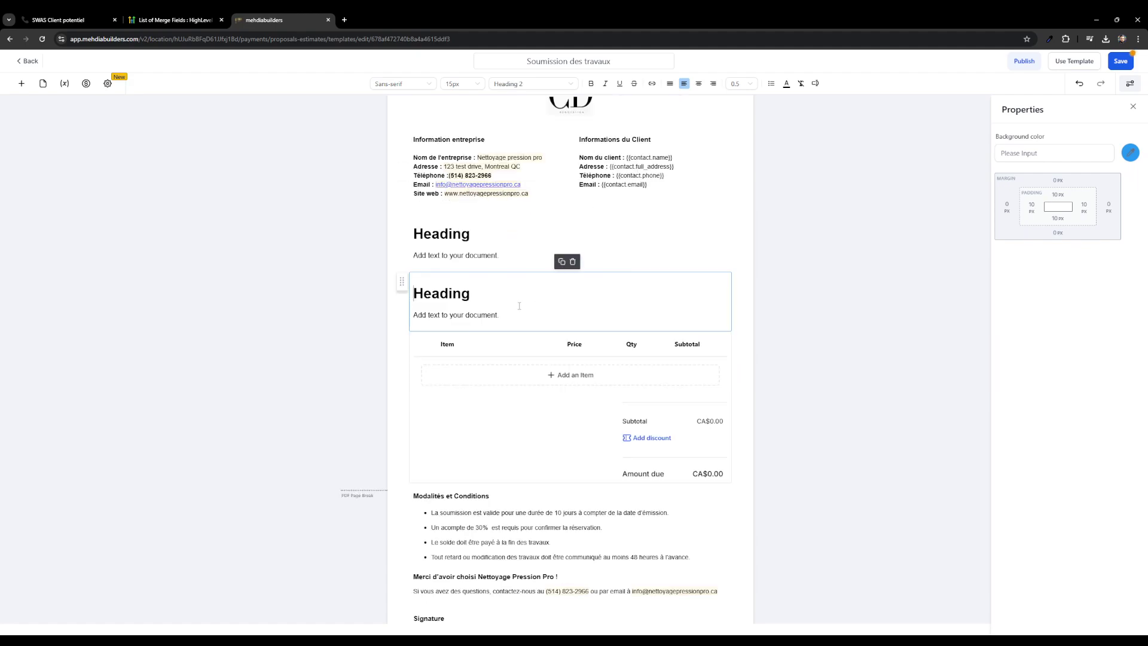
click(420, 280)
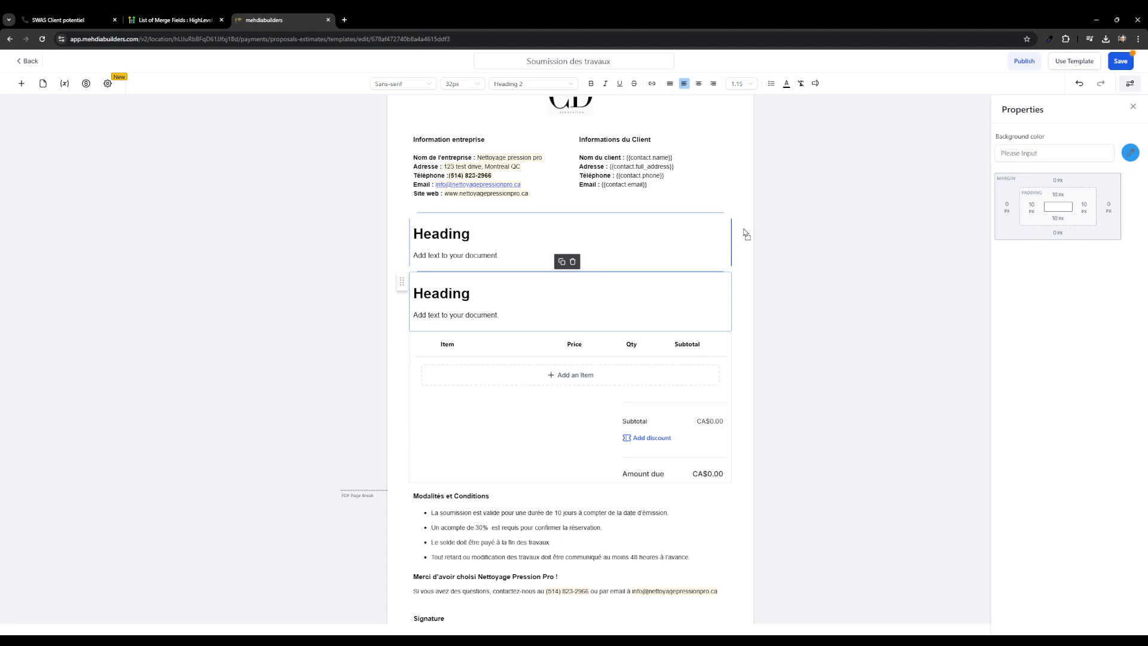
drag(740, 240, 750, 247)
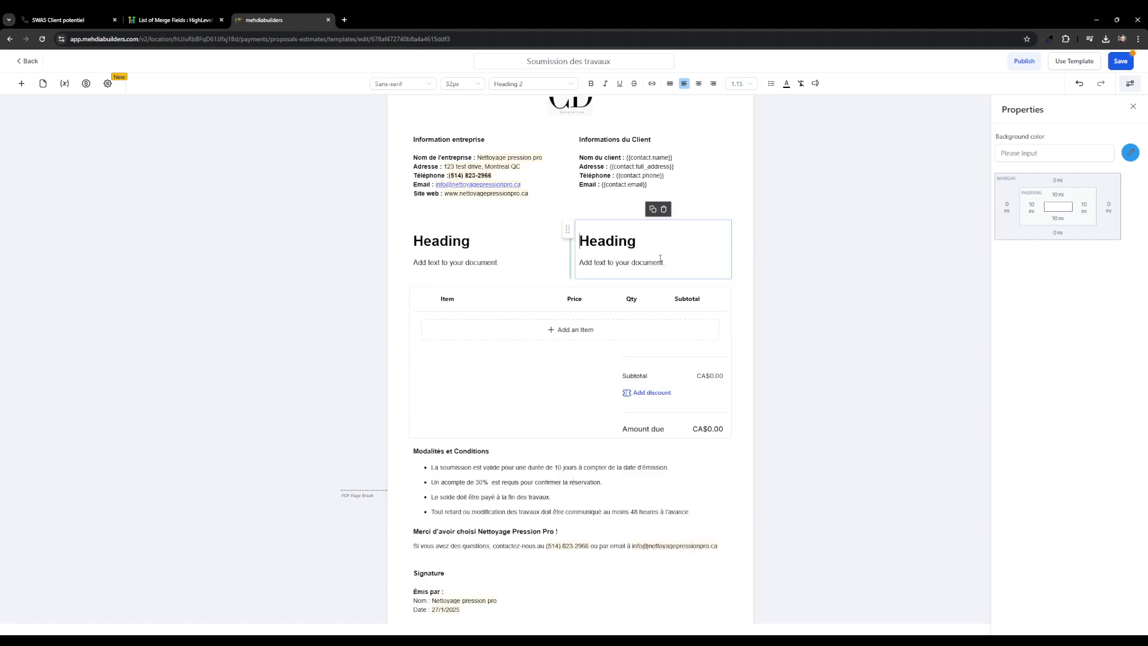
drag(470, 241, 413, 241)
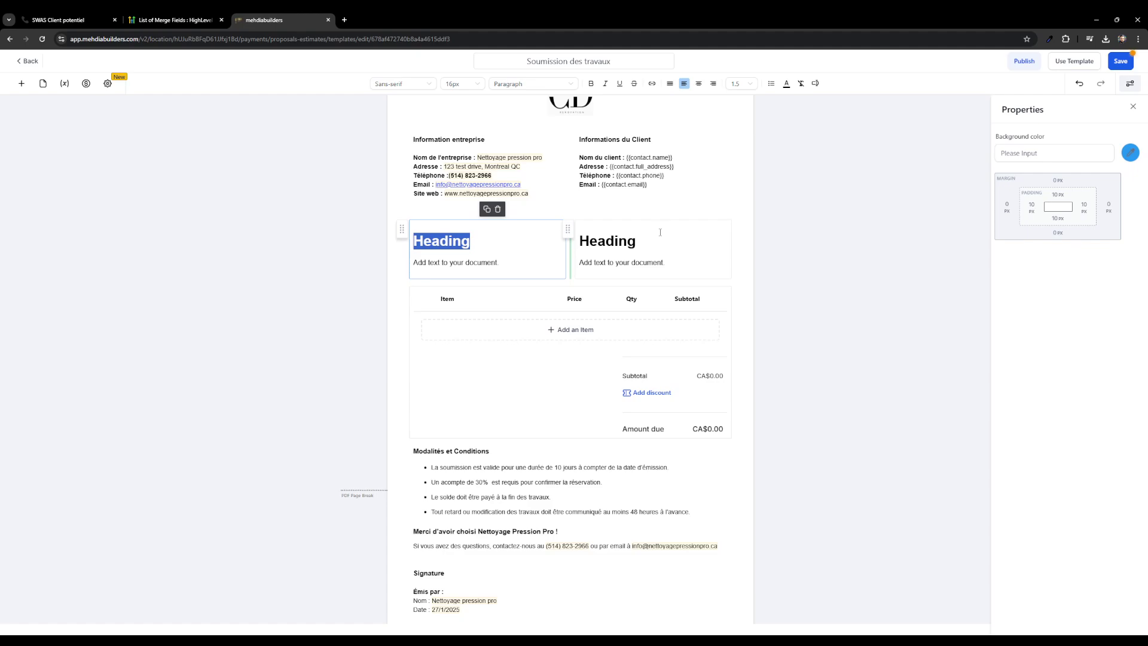
drag(661, 232, 578, 241)
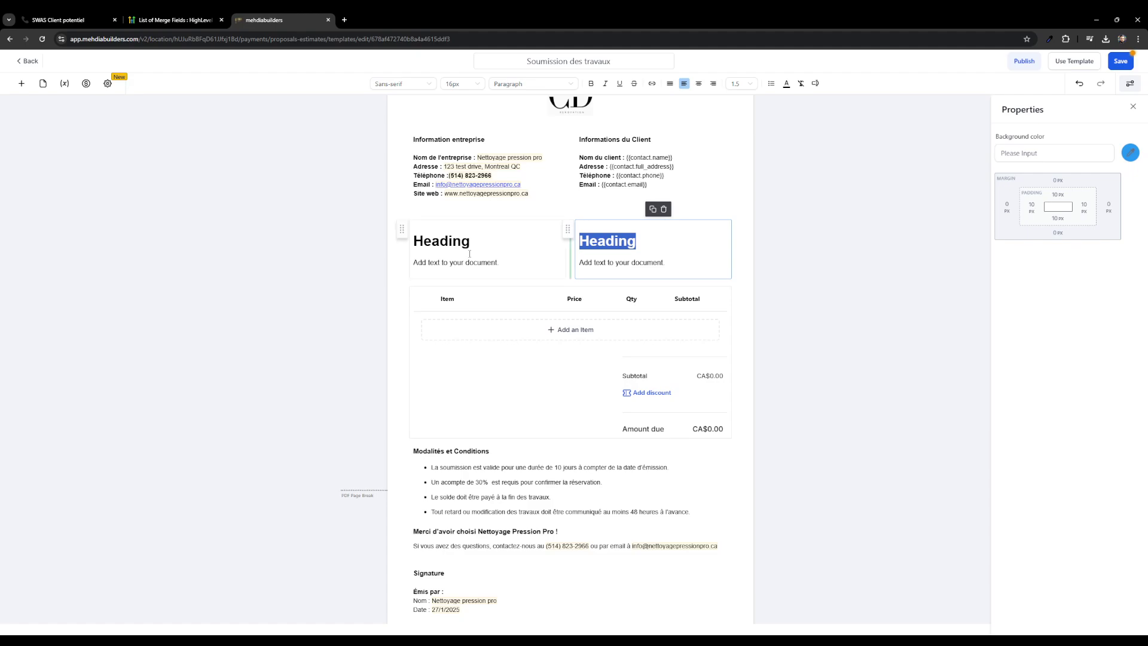
drag(414, 241, 525, 243)
Delete both heading text blocks above the item table.
click(607, 241)
click(661, 208)
click(561, 227)
click(576, 200)
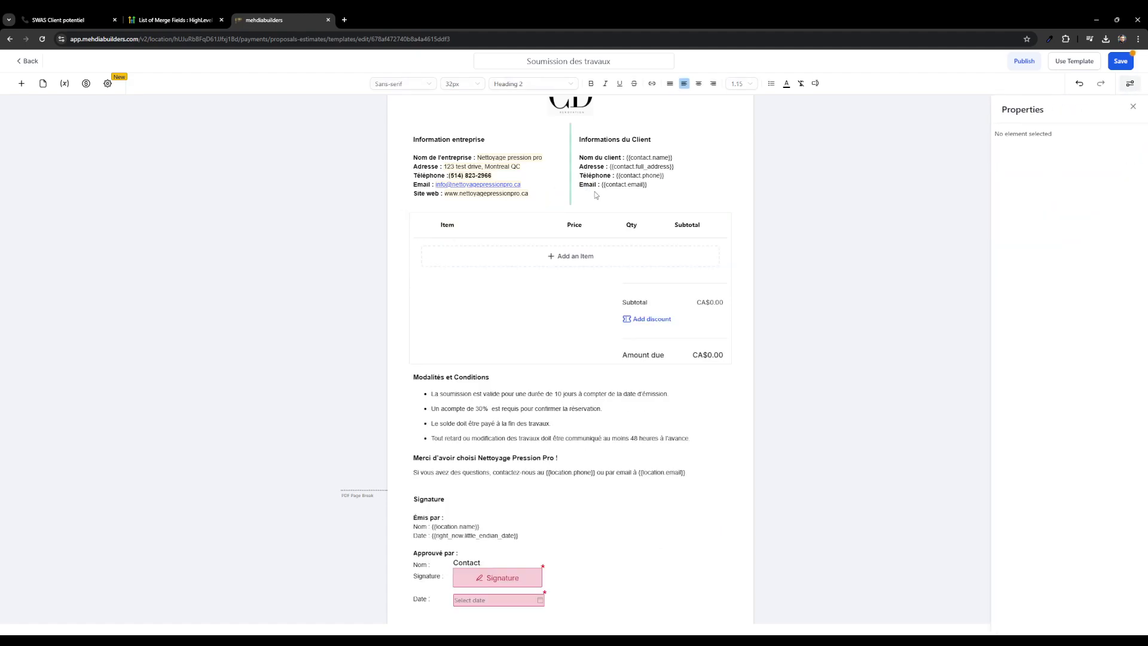
scroll(626, 172, up, 2)
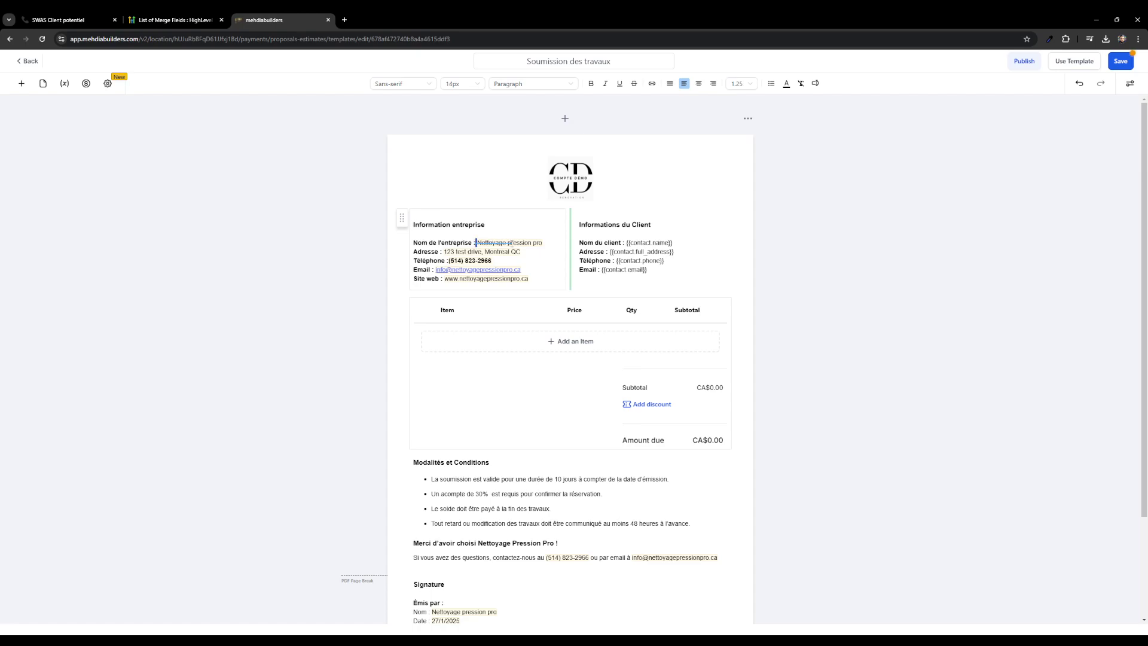
Insert the account Name custom value after the company name in the "Information entreprise" block.
shift+click(549, 244)
click(546, 244)
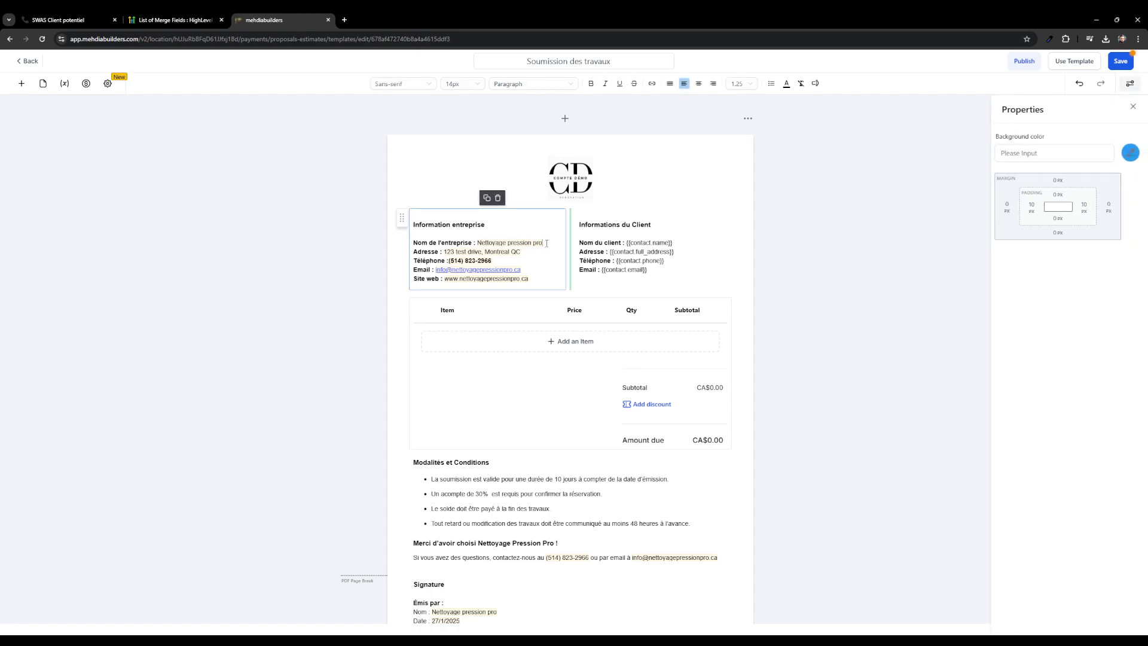
click(817, 84)
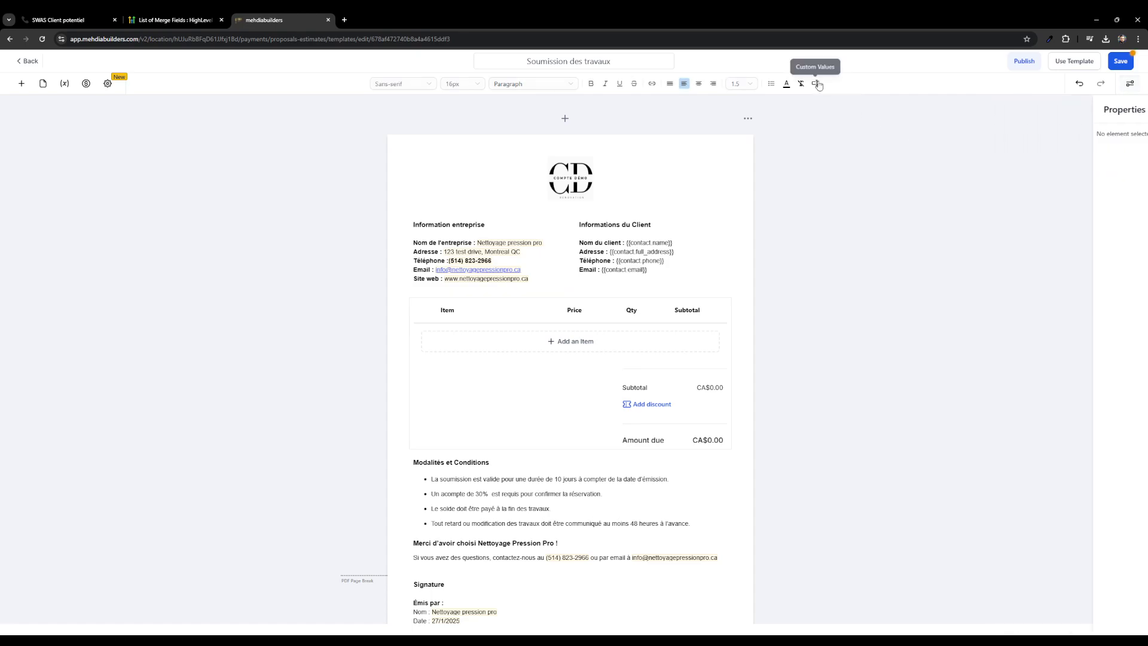
click(818, 84)
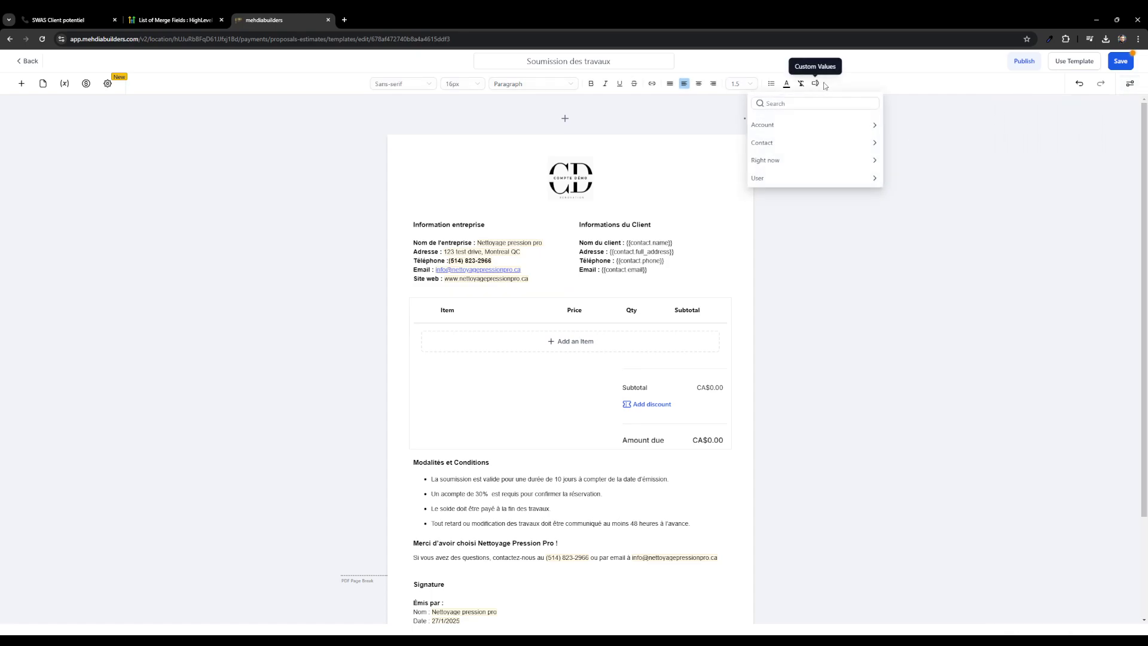
click(785, 126)
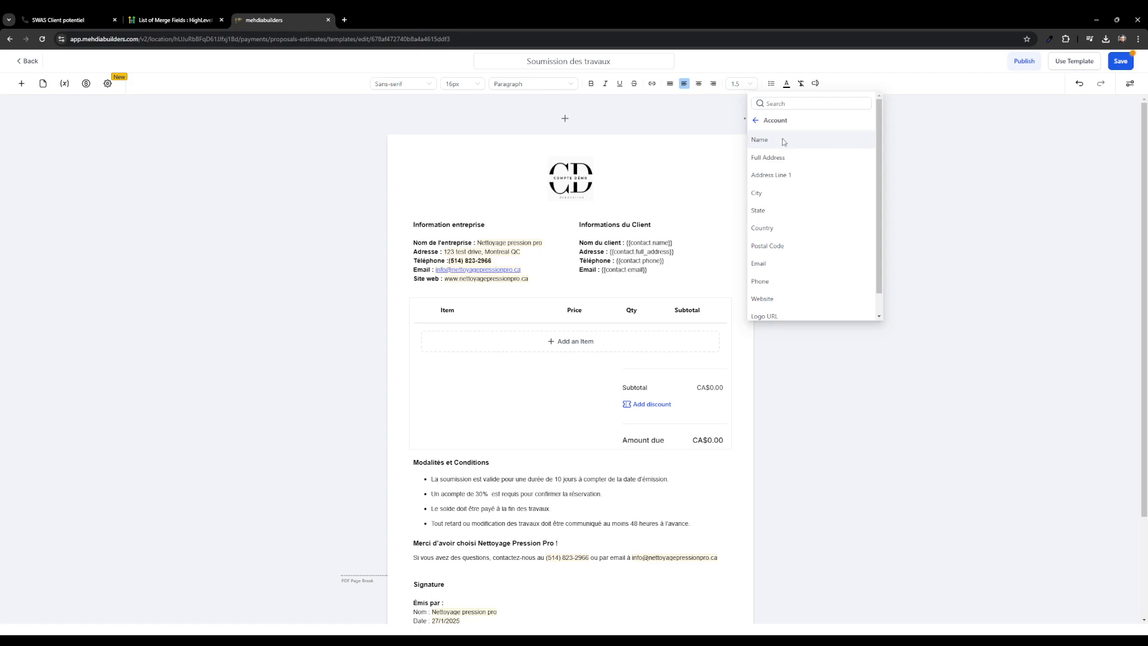
click(783, 139)
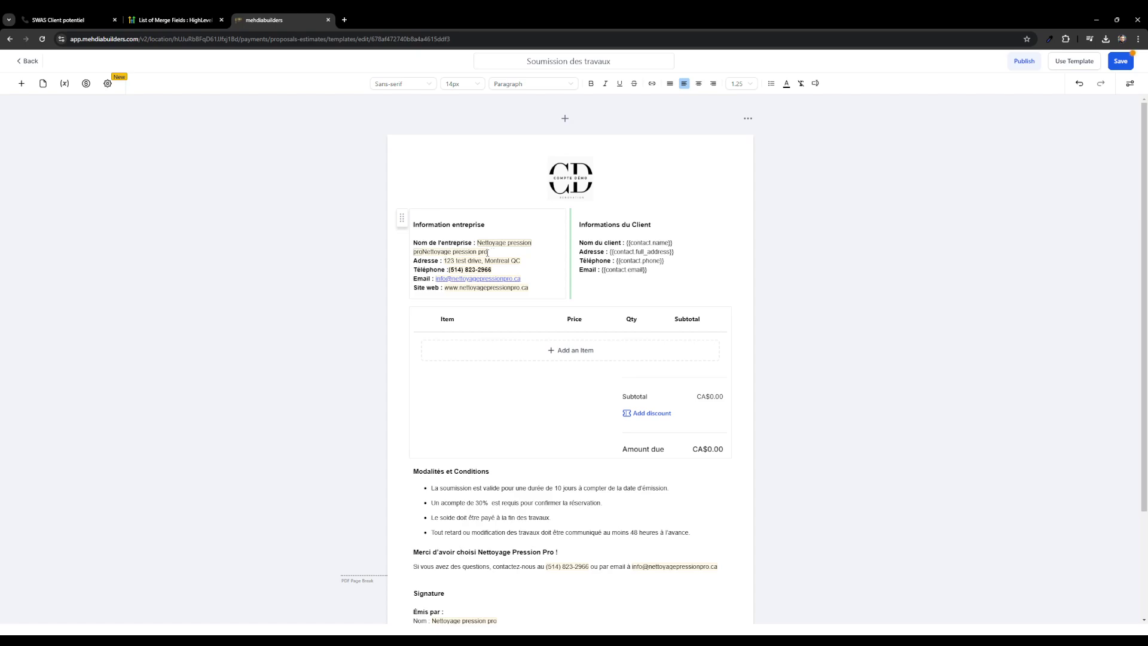
Remove the extra account name value from the company name line in the "Information entreprise" block.
click(482, 252)
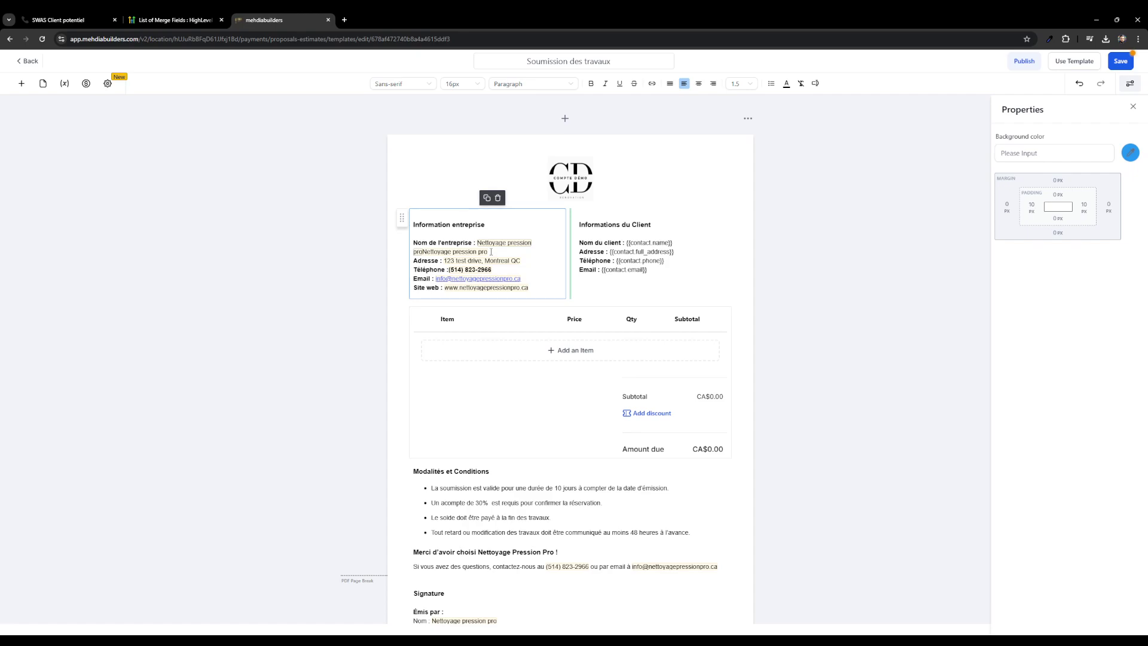
key(ctrl+z)
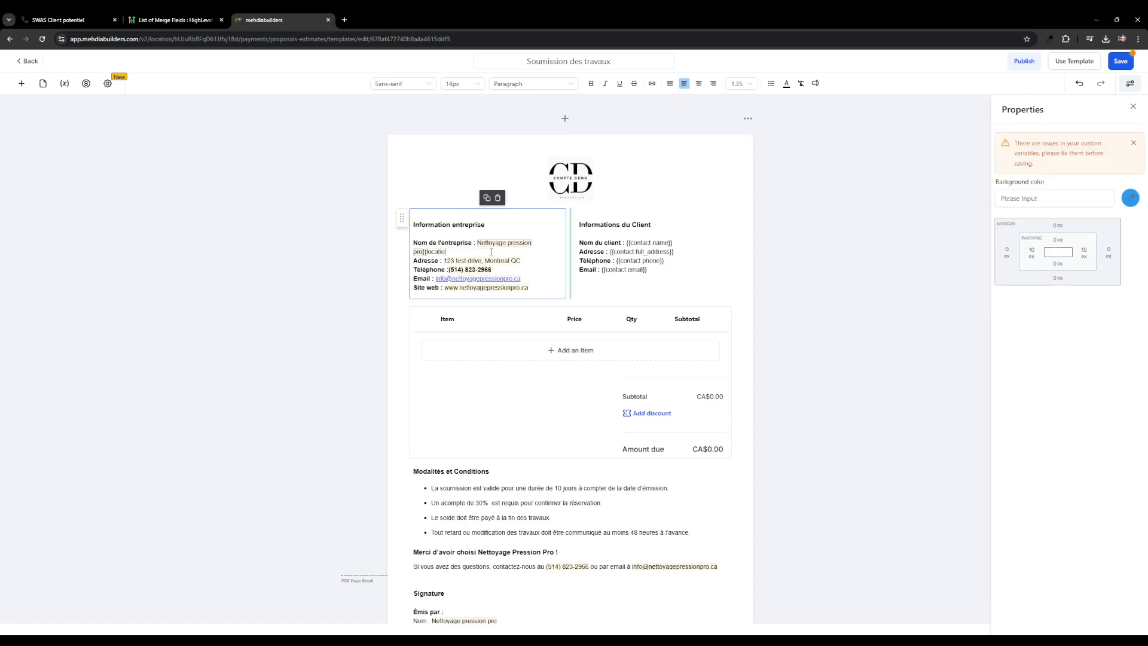
key(BackSpace)
key(BackSpace)
key(BackSpace)
key(BackSpace)
key(BackSpace)
key(BackSpace)
key(BackSpace)
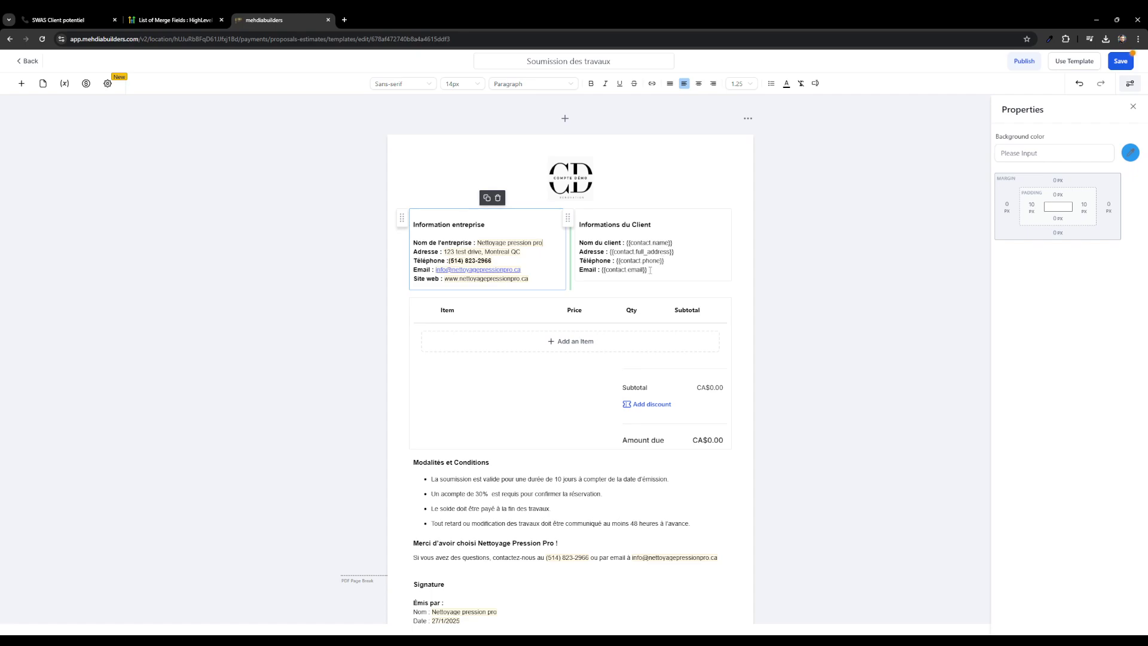
Review the Contact custom values available for the "Informations du Client" block without inserting one.
click(816, 84)
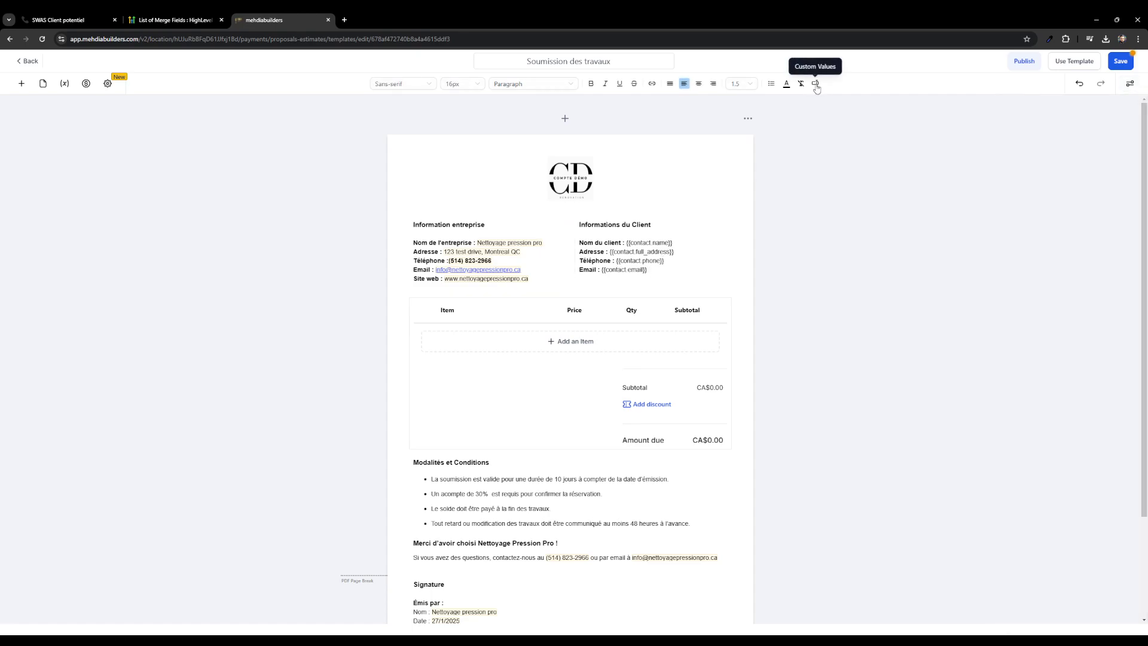
click(816, 84)
click(800, 126)
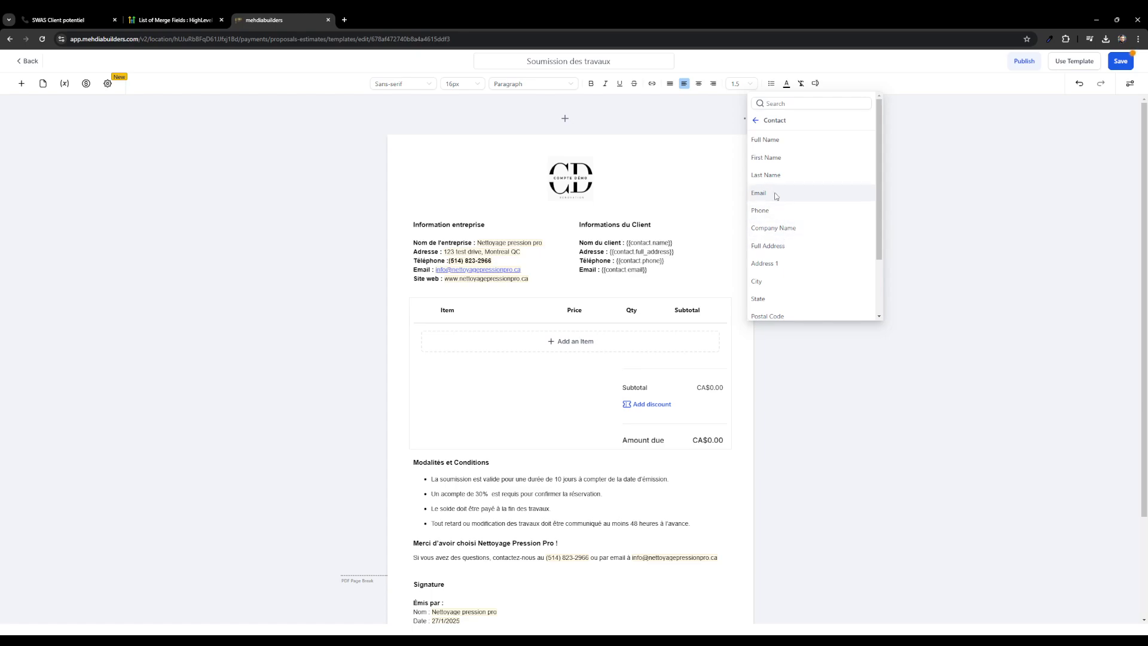
click(680, 273)
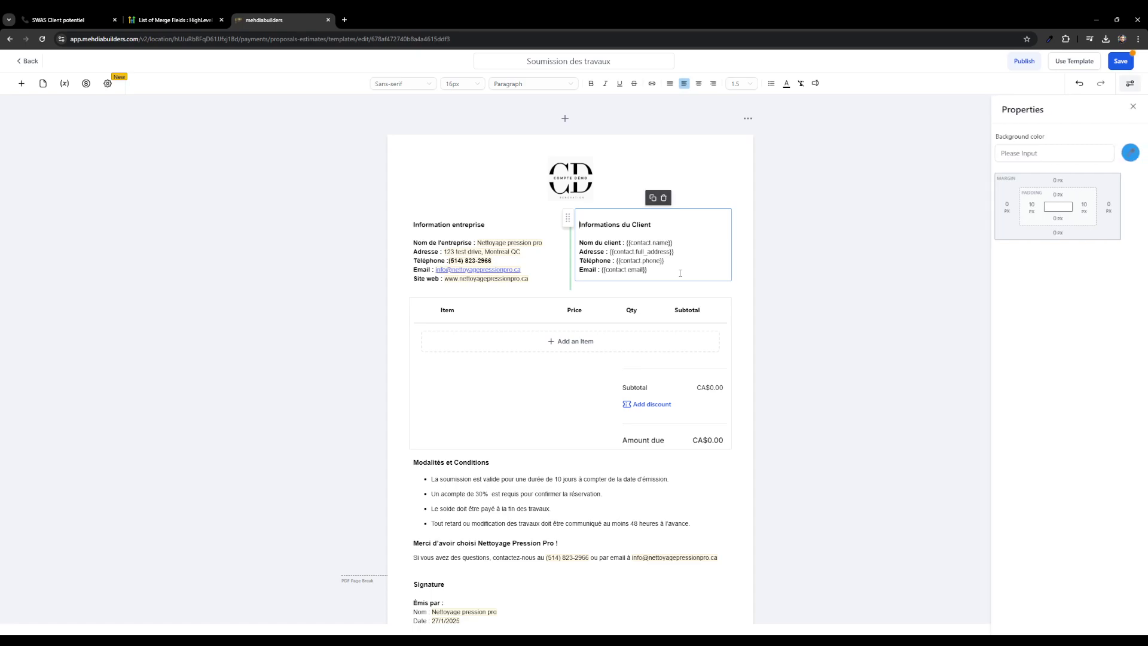
click(680, 239)
click(619, 297)
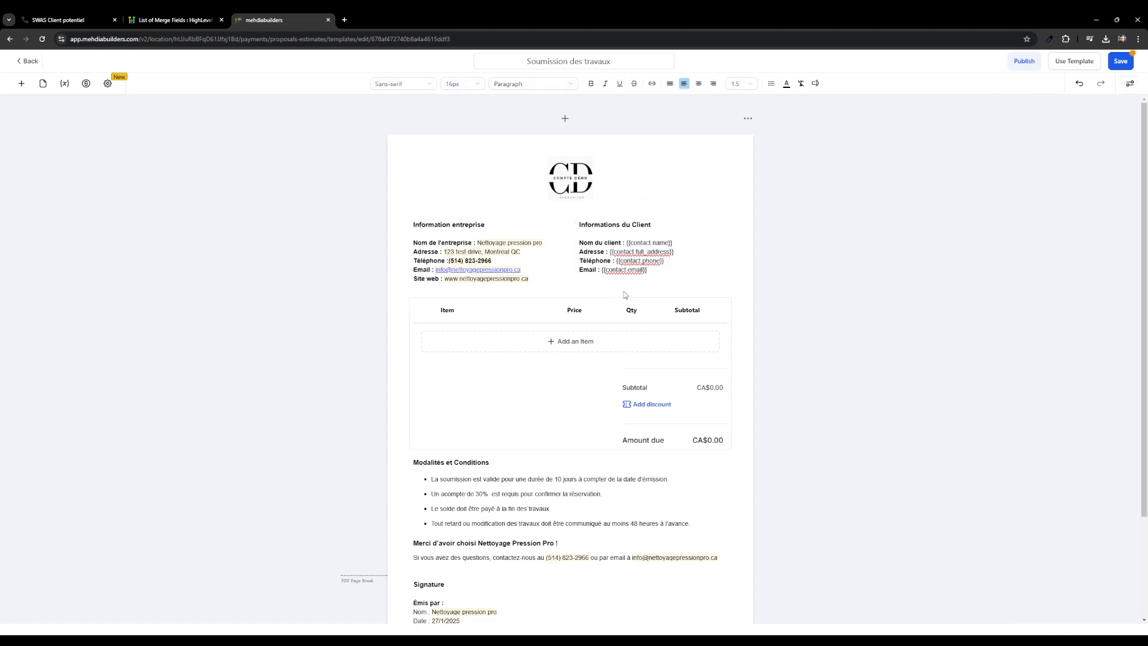
Add a second product list block directly below the existing item table.
click(485, 344)
click(625, 413)
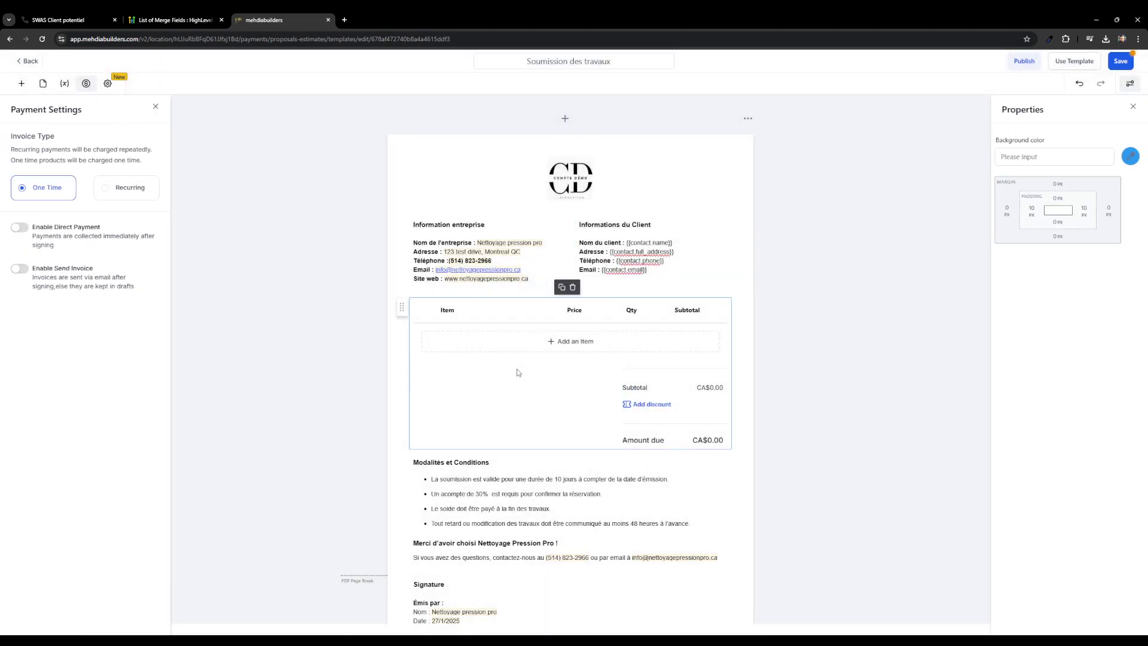
click(156, 106)
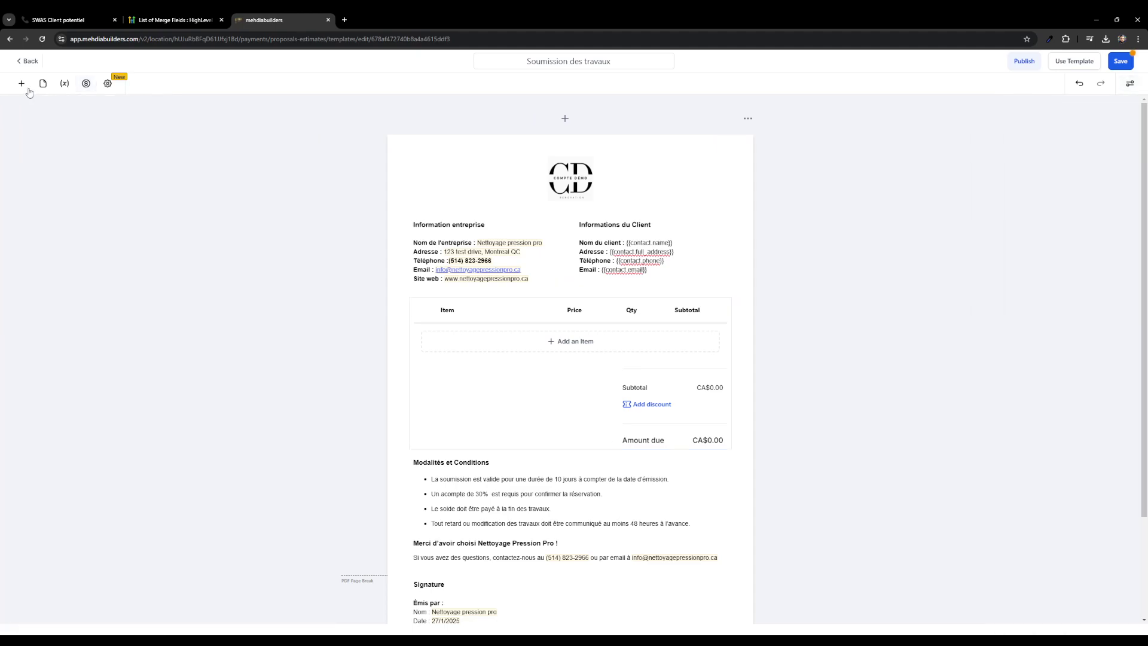
click(21, 85)
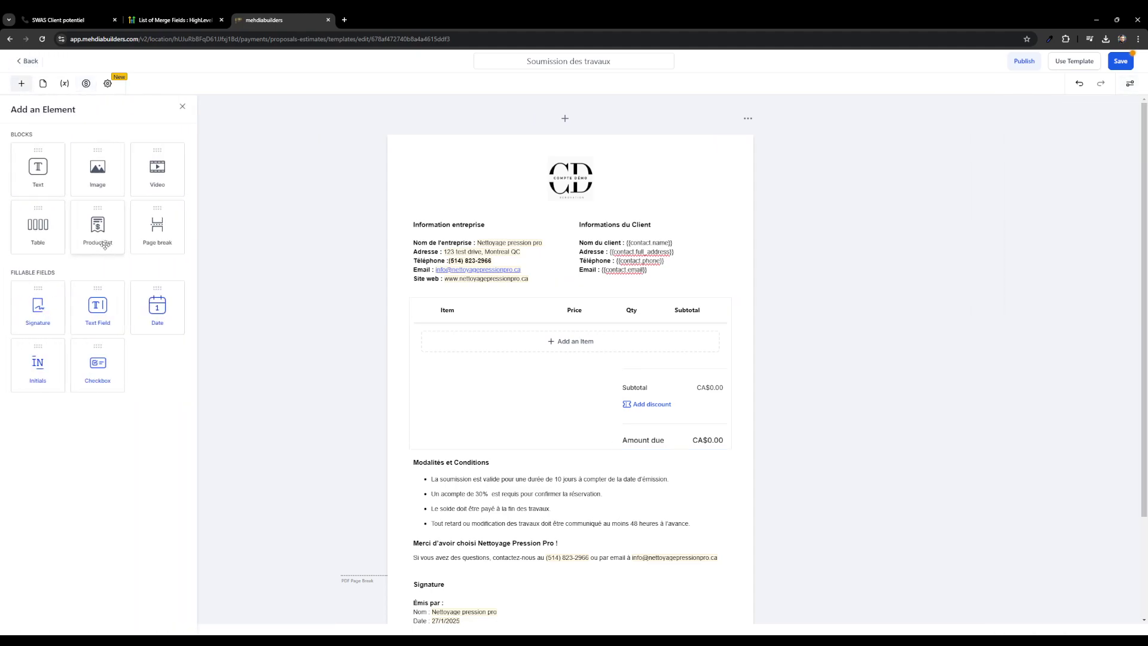
drag(96, 226, 530, 436)
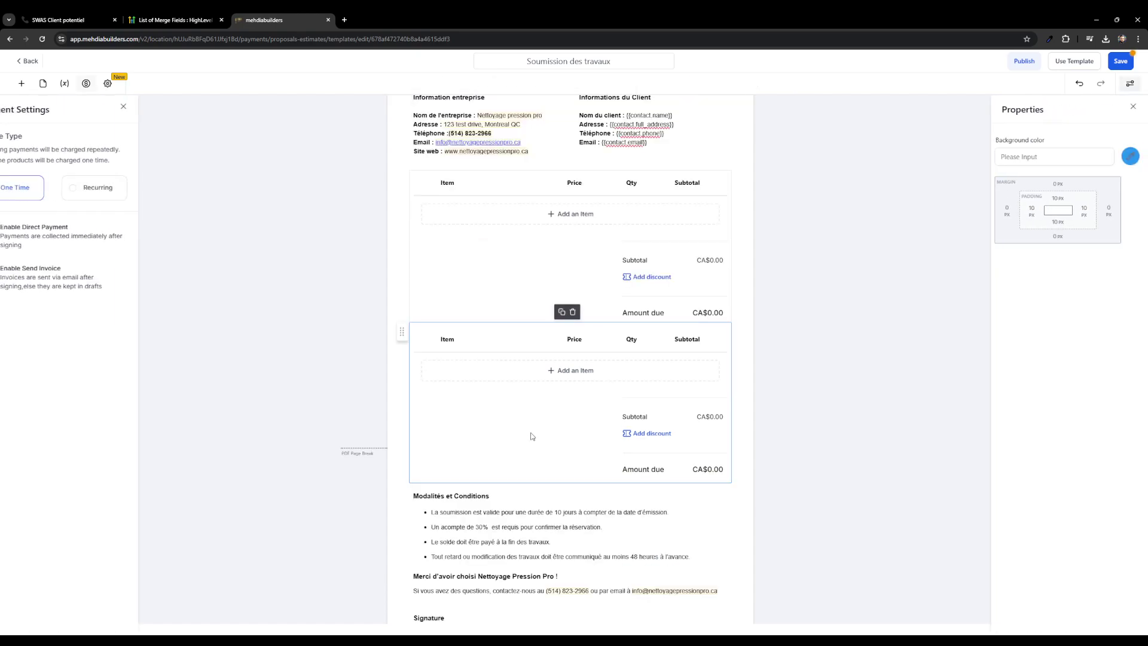
Delete the original item table and keep the newly added product list.
click(604, 185)
click(573, 159)
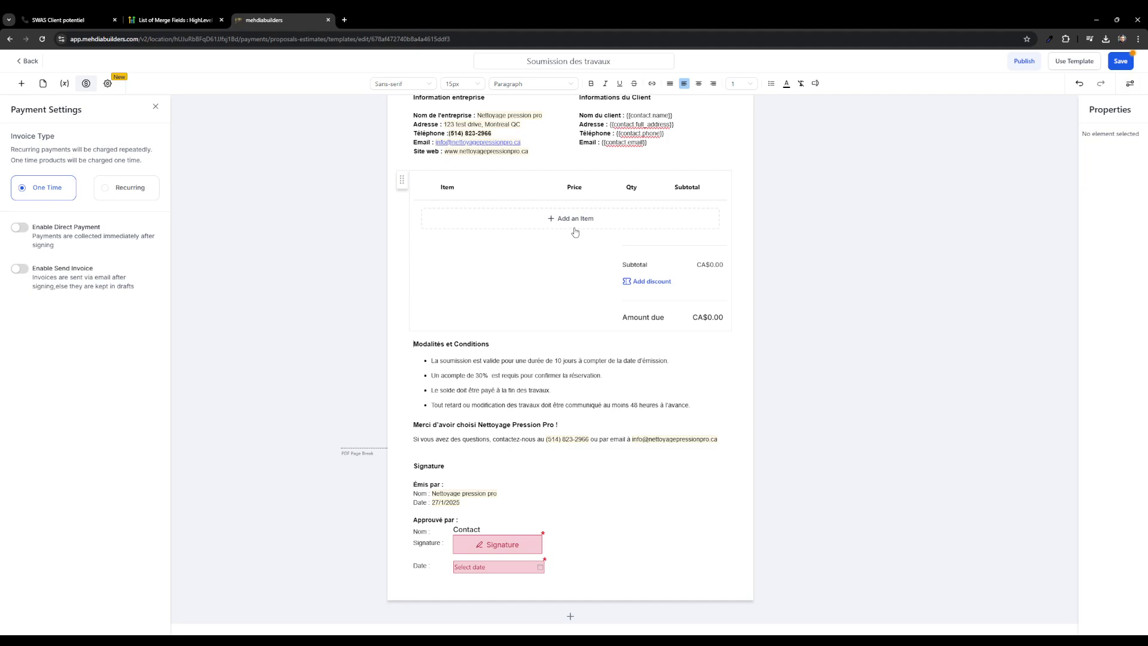
click(544, 261)
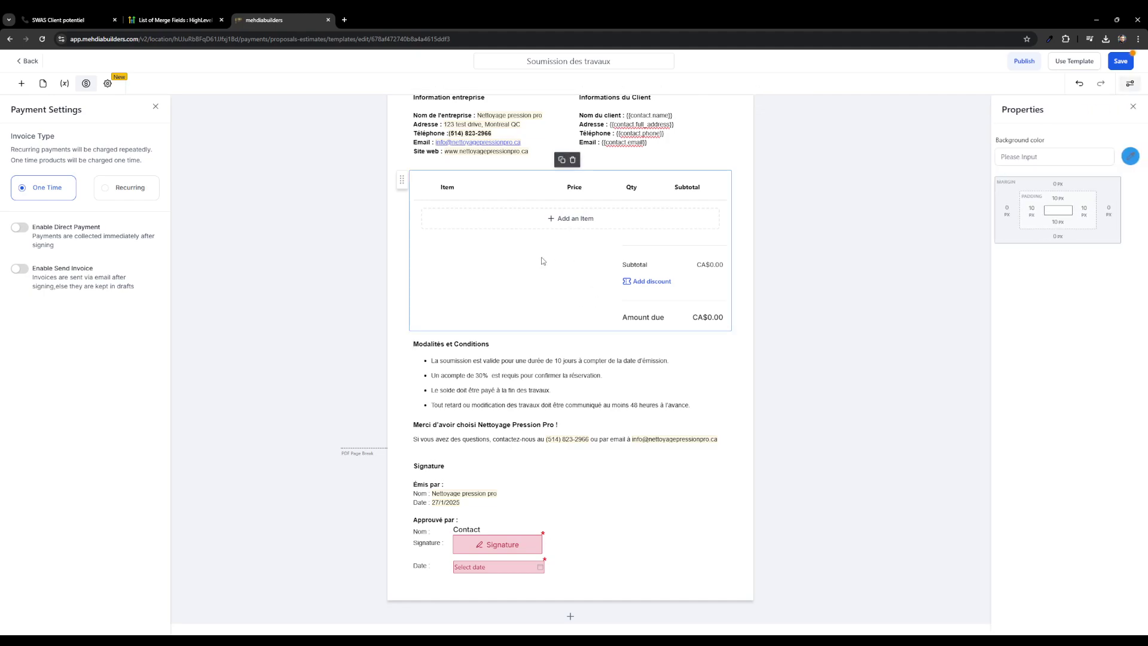
click(157, 110)
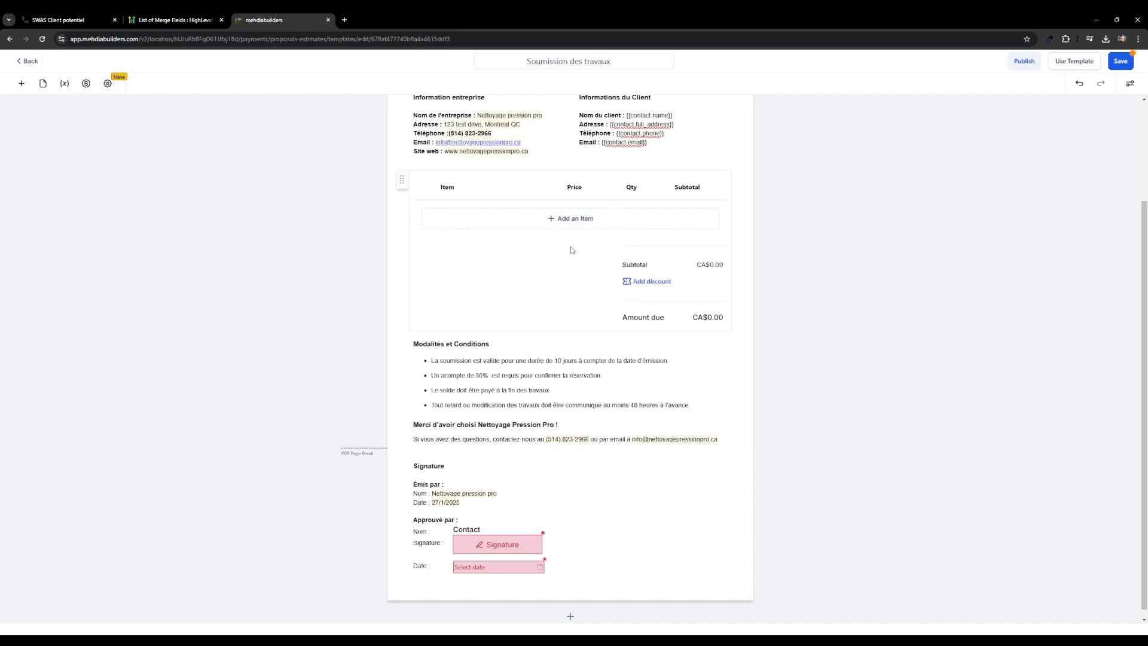
Review the products available for a new line item in the product list without adding one.
scroll(578, 266, up, 1)
click(579, 269)
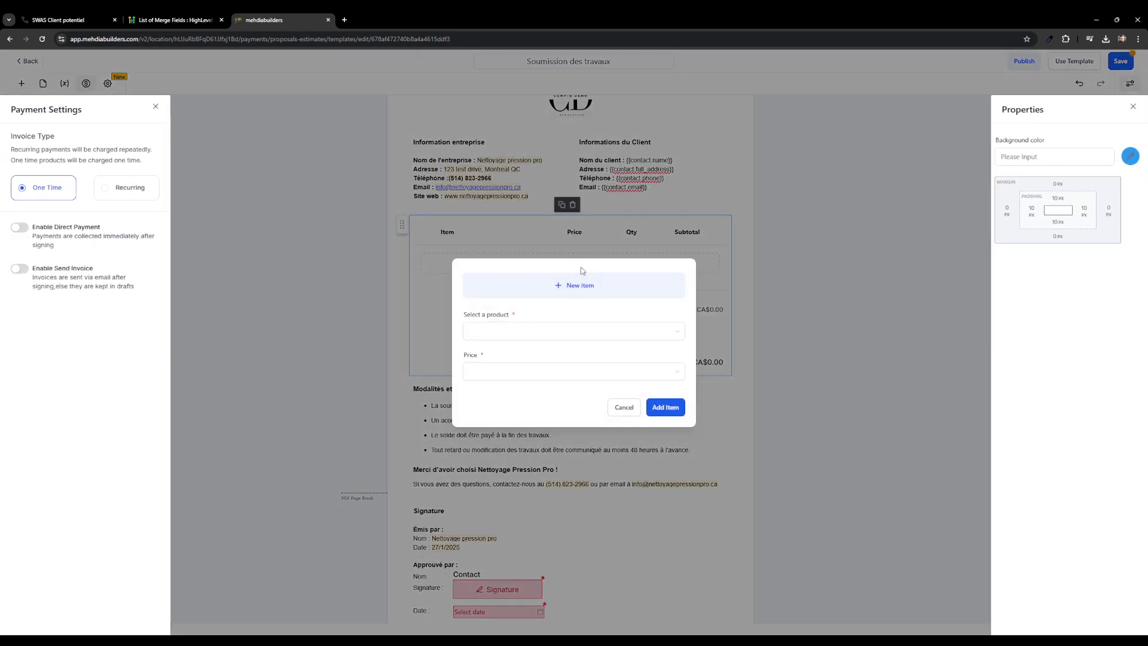
click(512, 332)
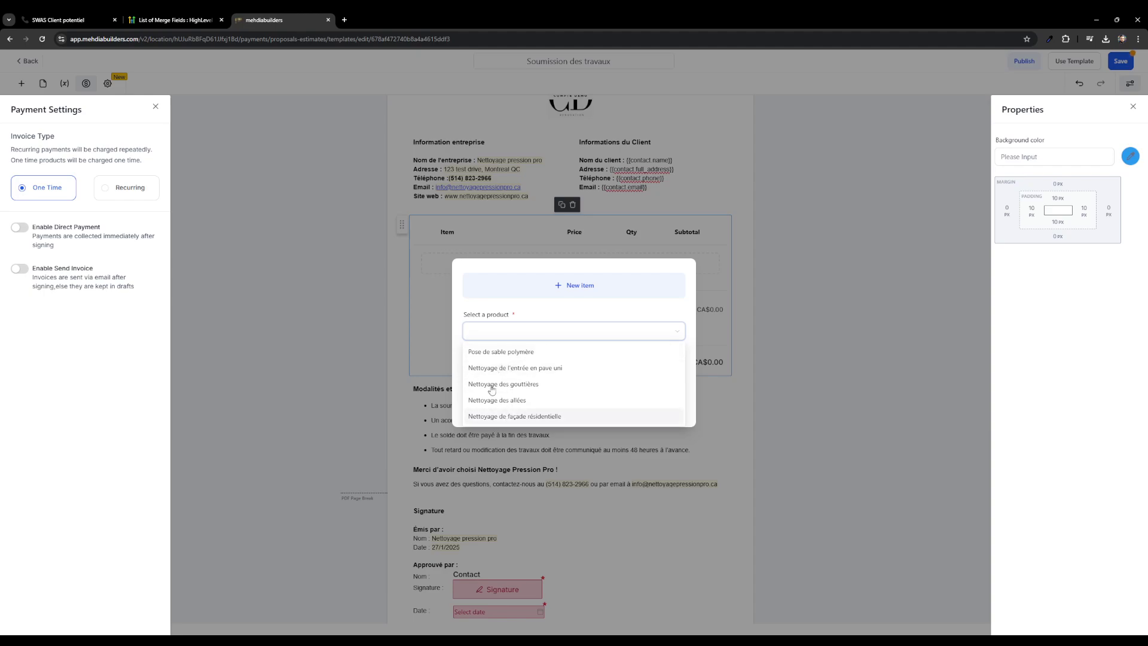
click(538, 309)
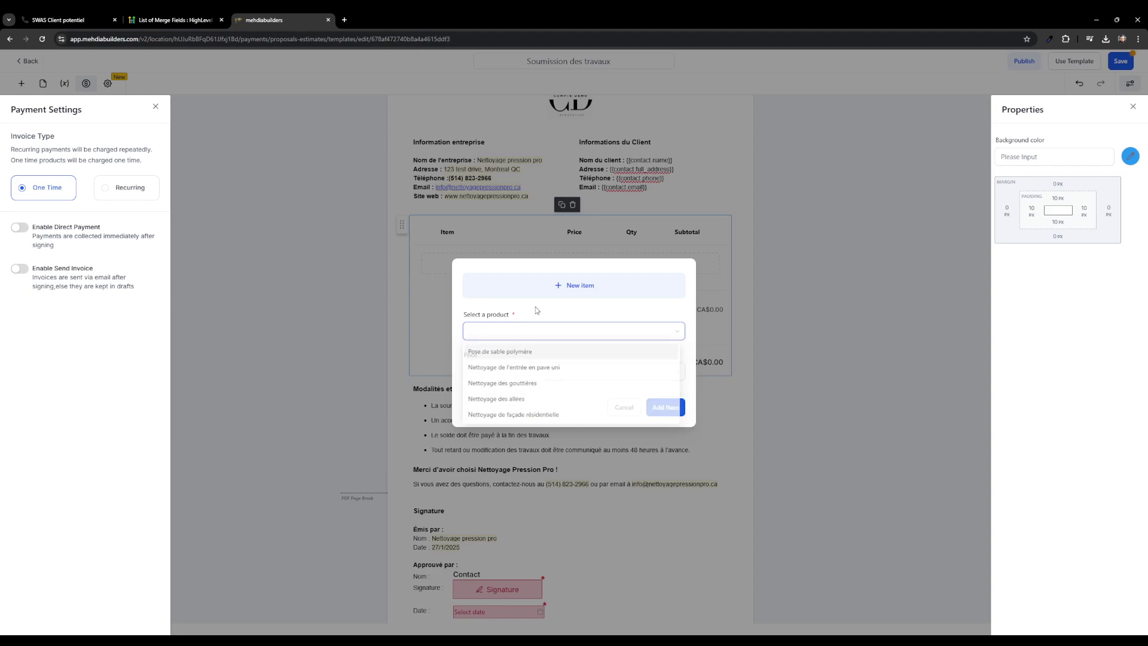
click(622, 408)
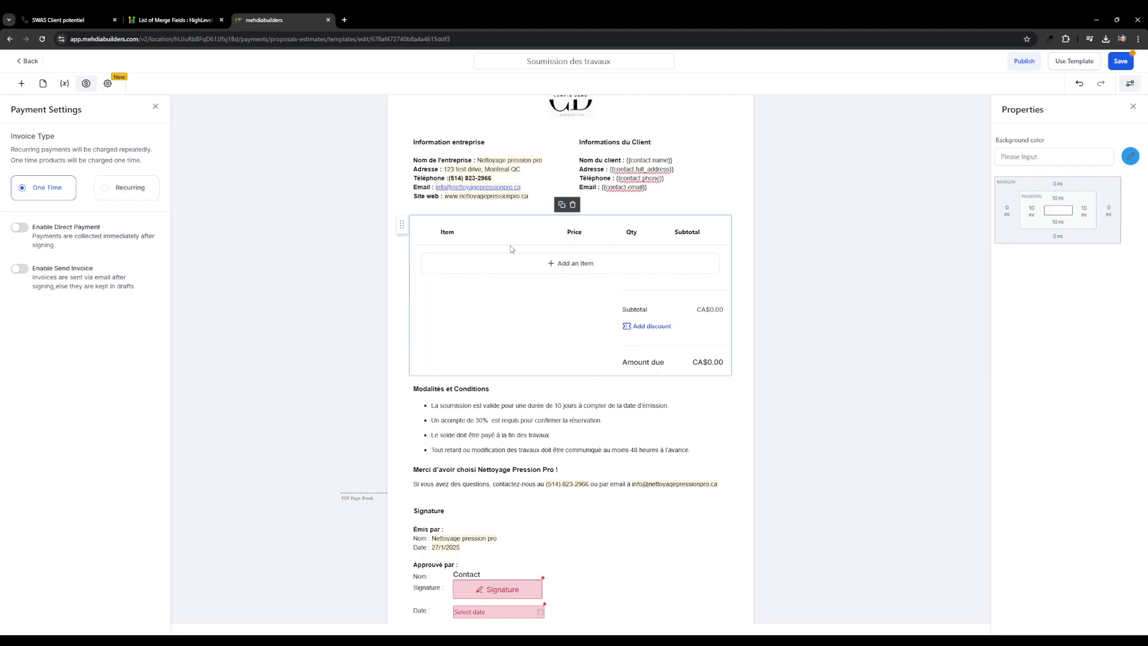
Add the product "Nettoyage de l'entrée en pave uni" as a line item in the product list.
click(580, 267)
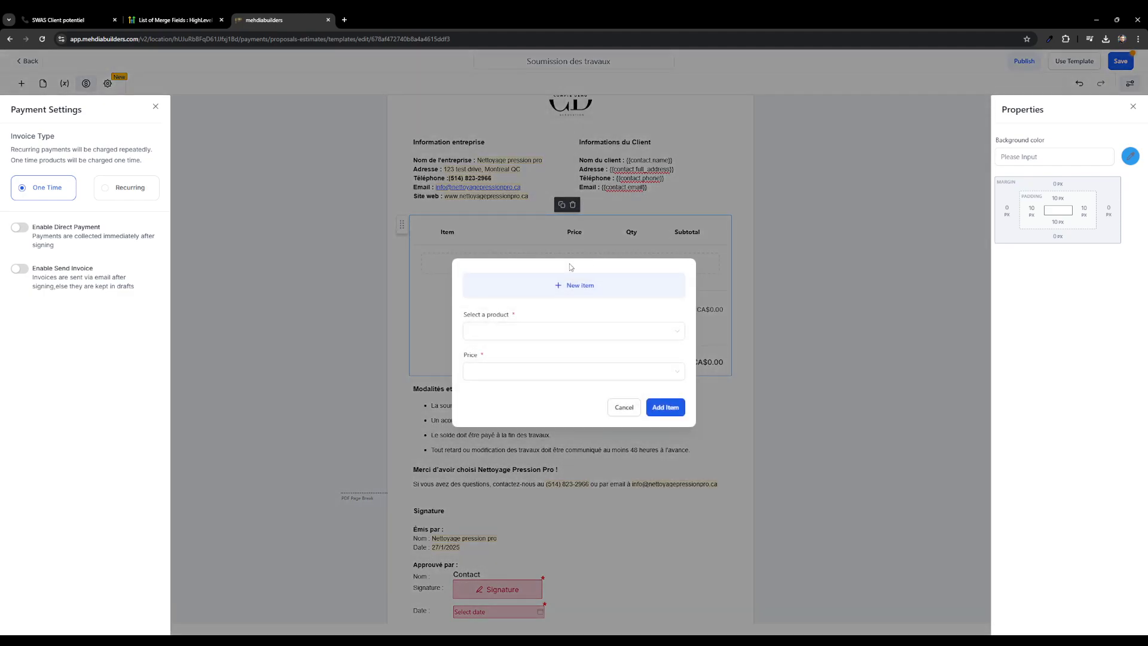
click(528, 331)
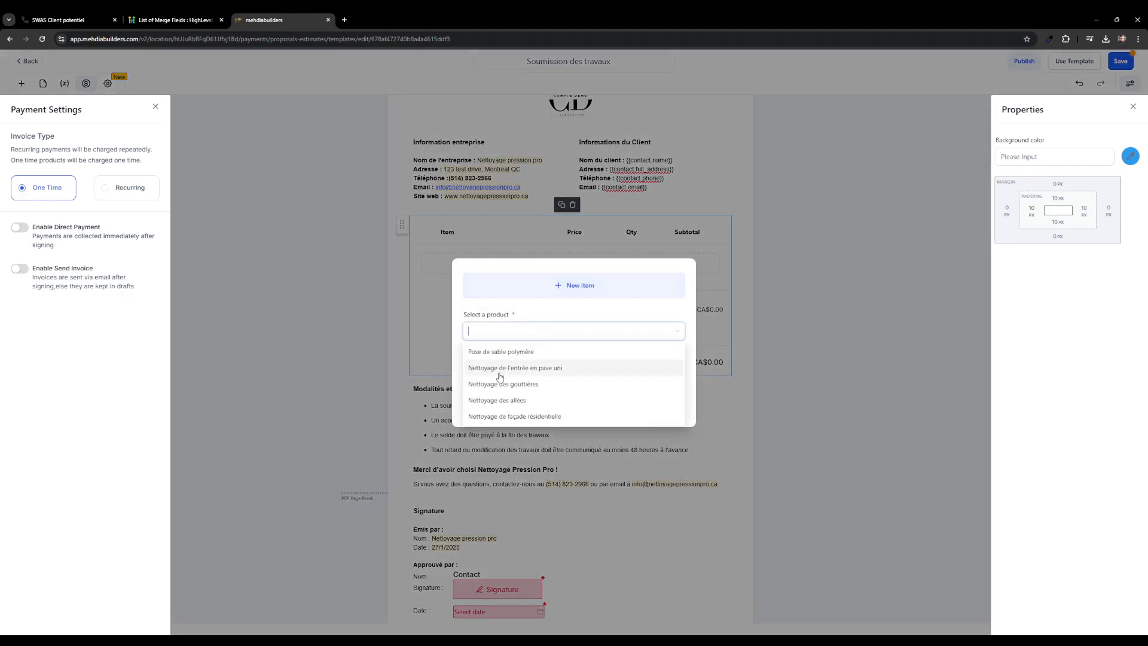
click(562, 372)
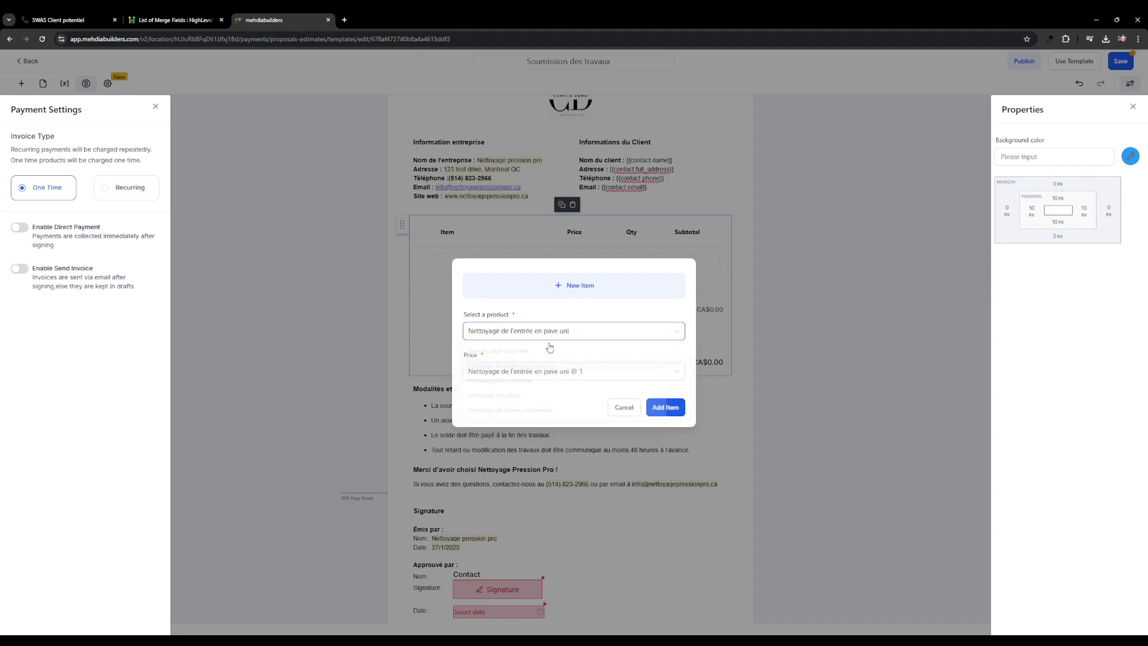
click(662, 406)
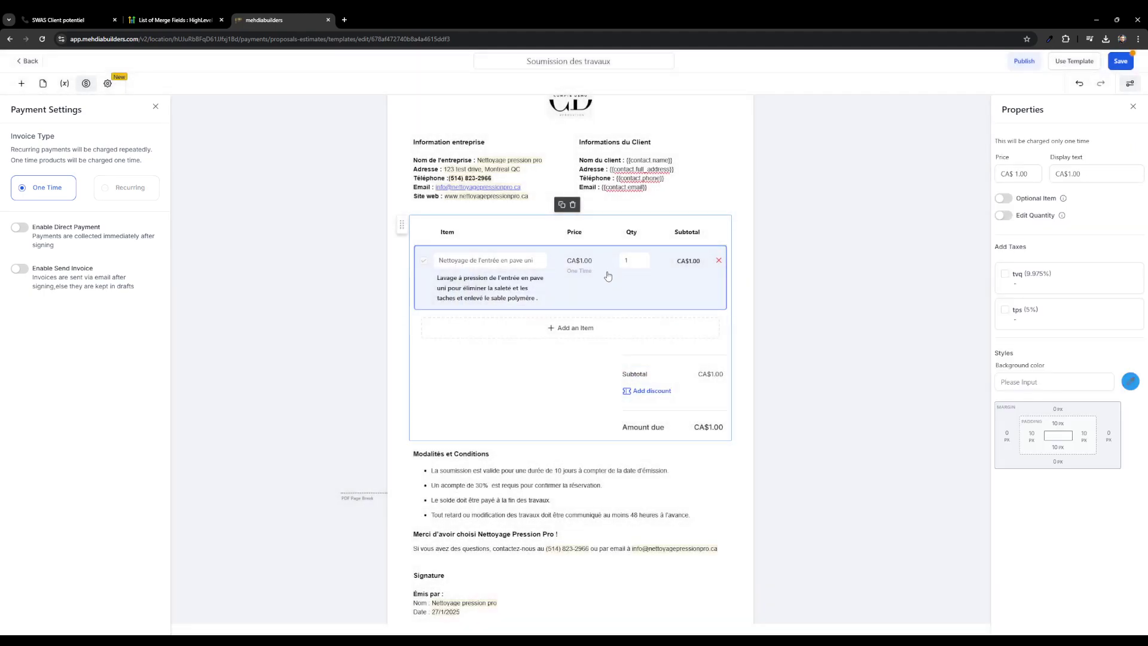
Set the driveway cleaning item's price to CA$ 1750 and its display text to CA$1750.00.
double_click(1005, 171)
text(1750)
double_click(1074, 174)
text(17)
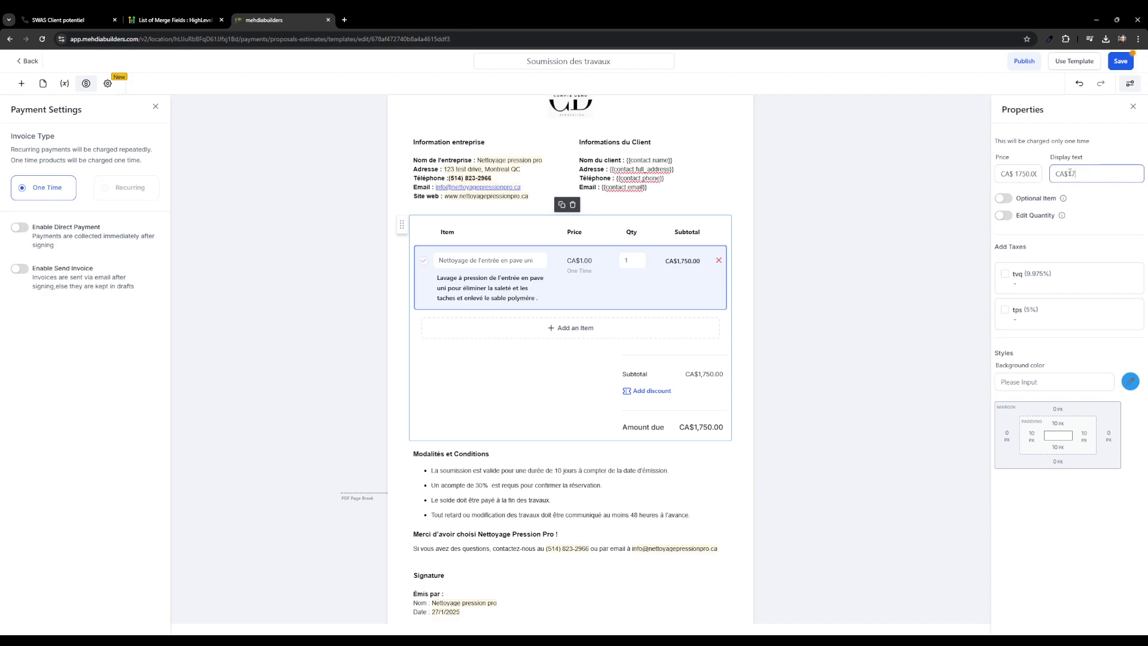
text(50.00)
Apply the tvq (9.975%) and tps (5%) taxes to the driveway cleaning item, and remove the item from the table.
click(1005, 274)
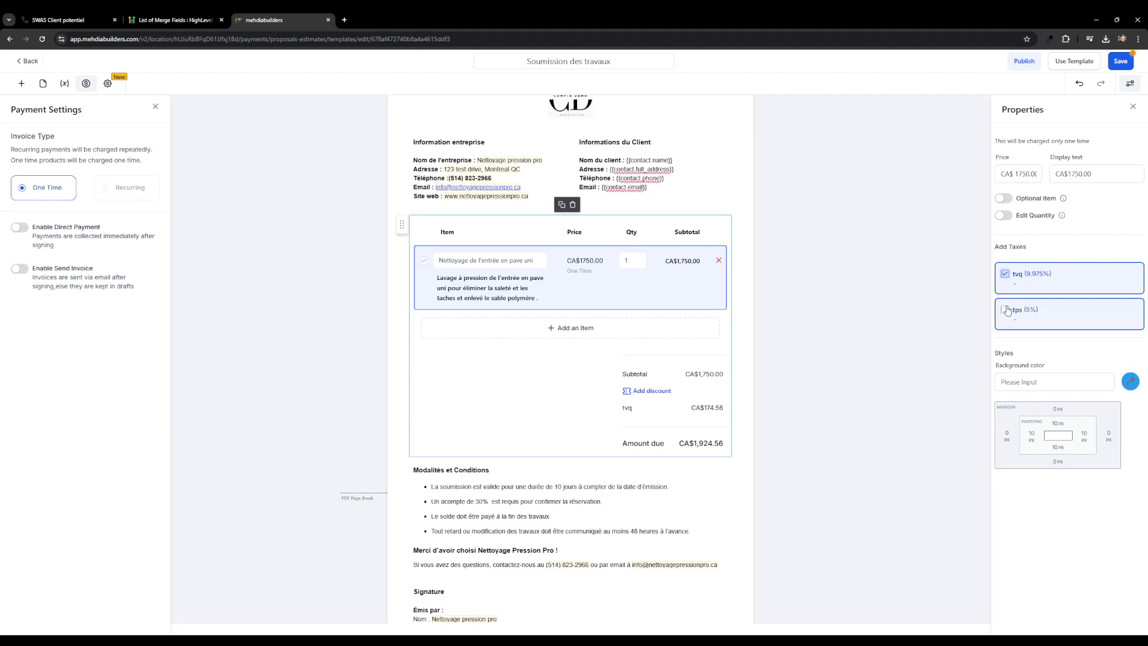
click(1006, 310)
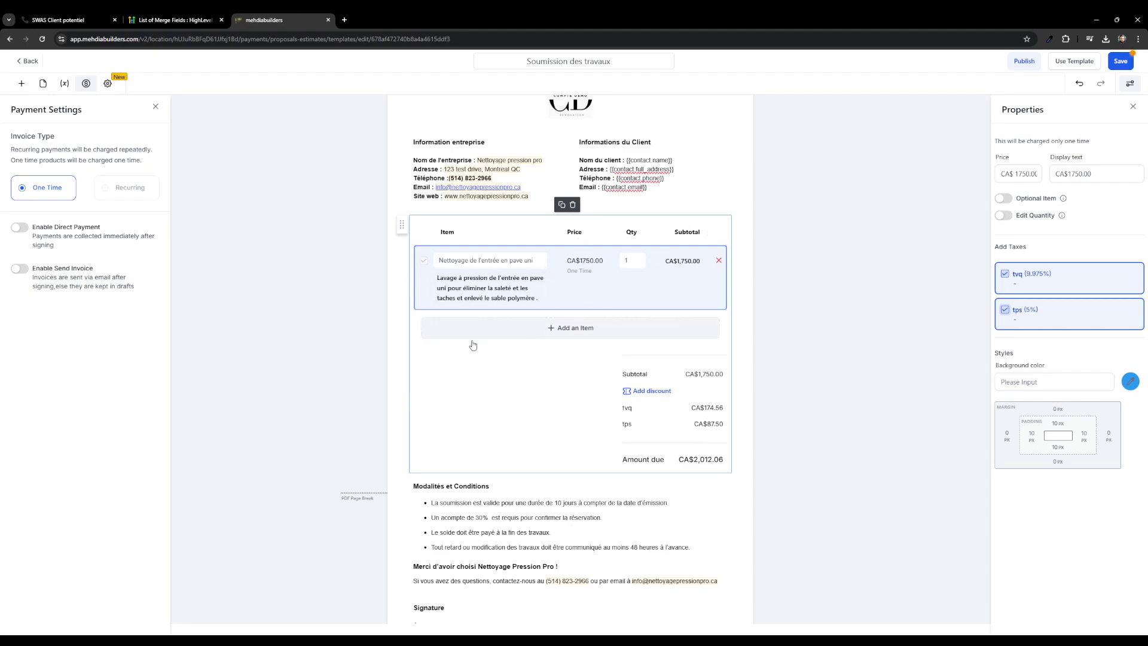
click(719, 260)
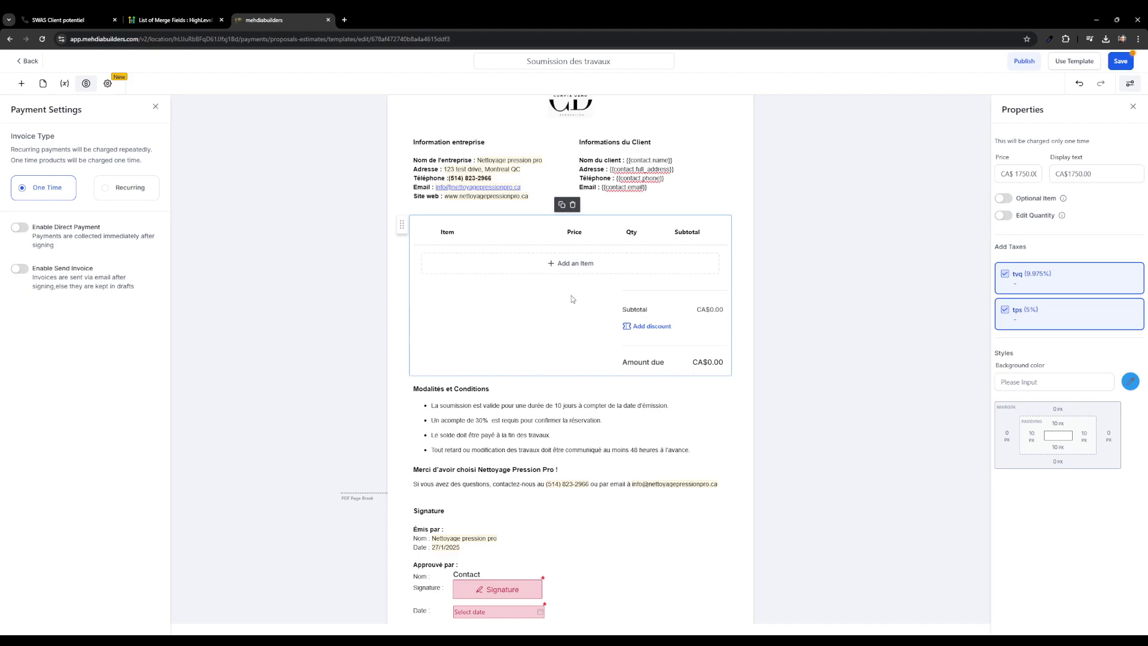
Show the available elements to add and select the "Modalités et Conditions" text block.
scroll(572, 296, down, 1)
click(716, 394)
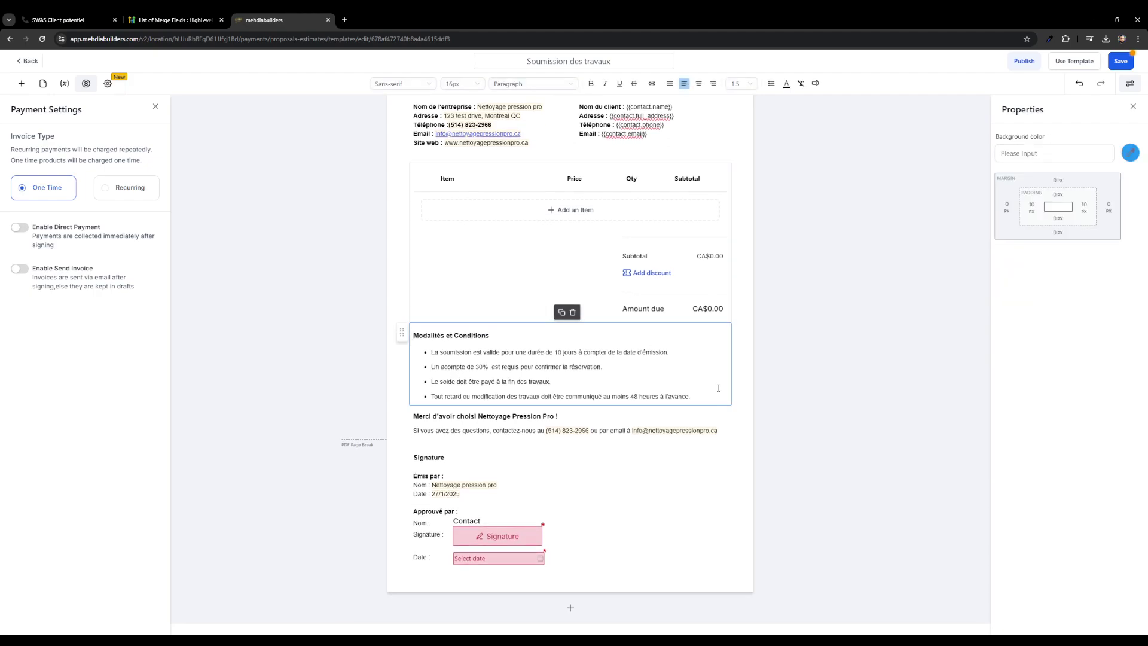
click(156, 106)
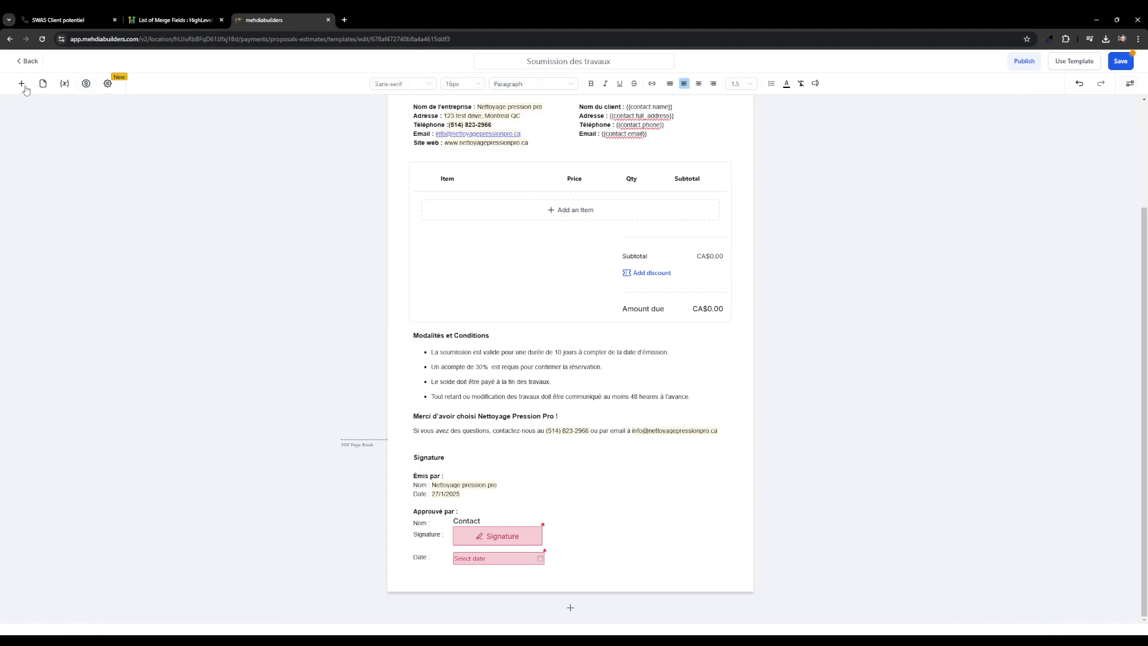
click(21, 83)
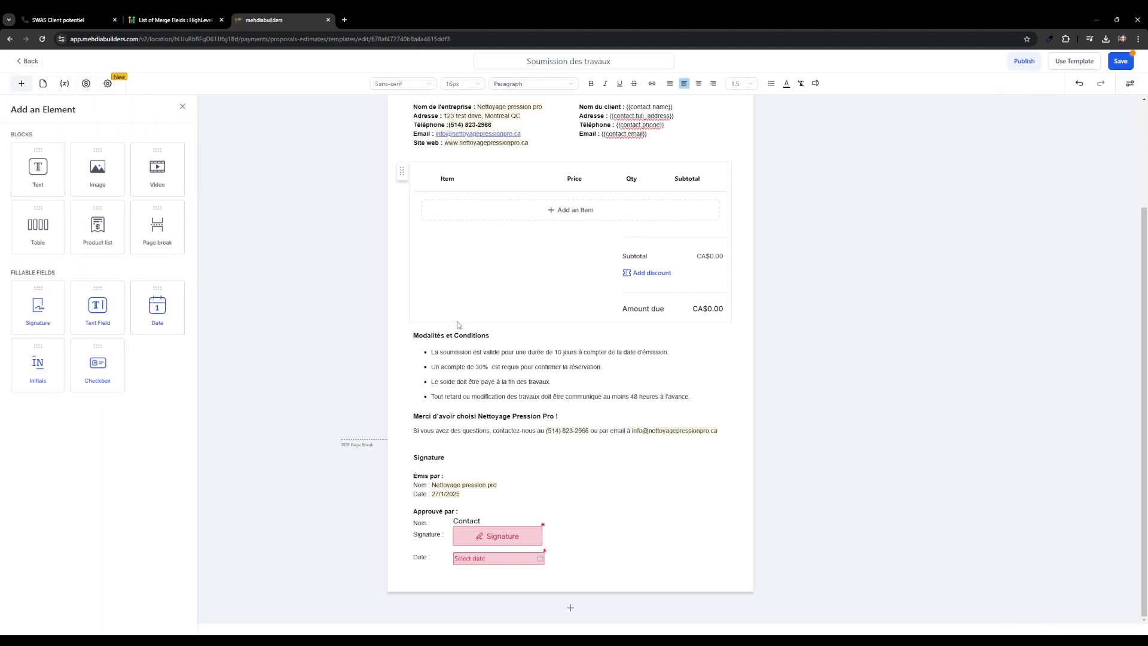
click(730, 404)
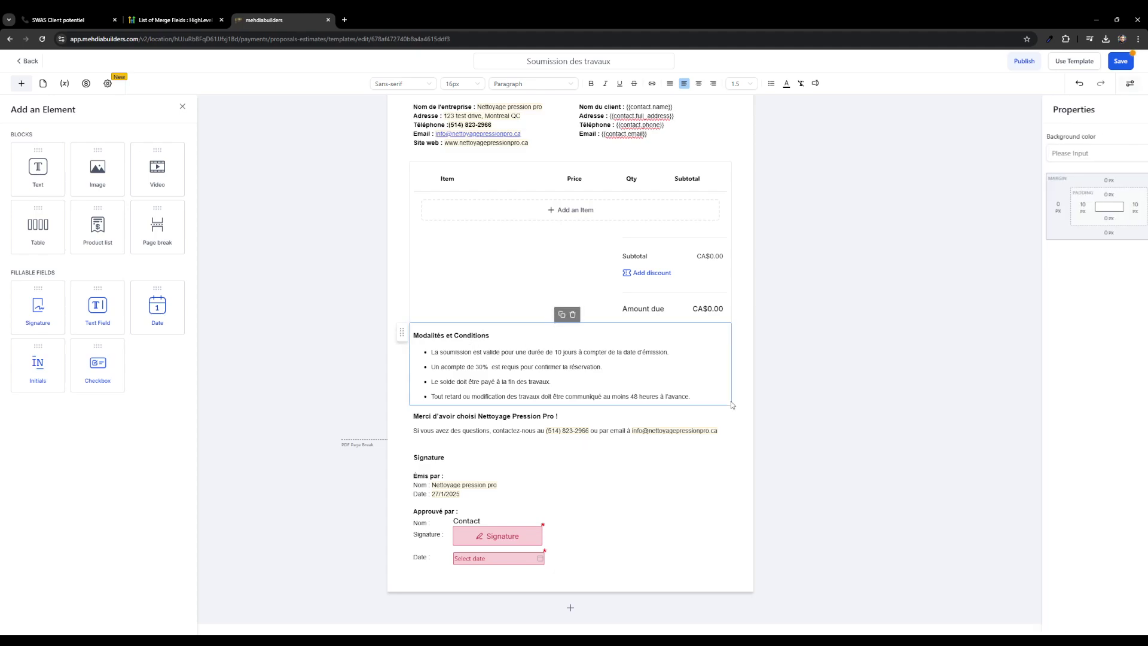
Review the quote template from the logo and information blocks through the product table to the terms and signature sections.
scroll(731, 406, up, 2)
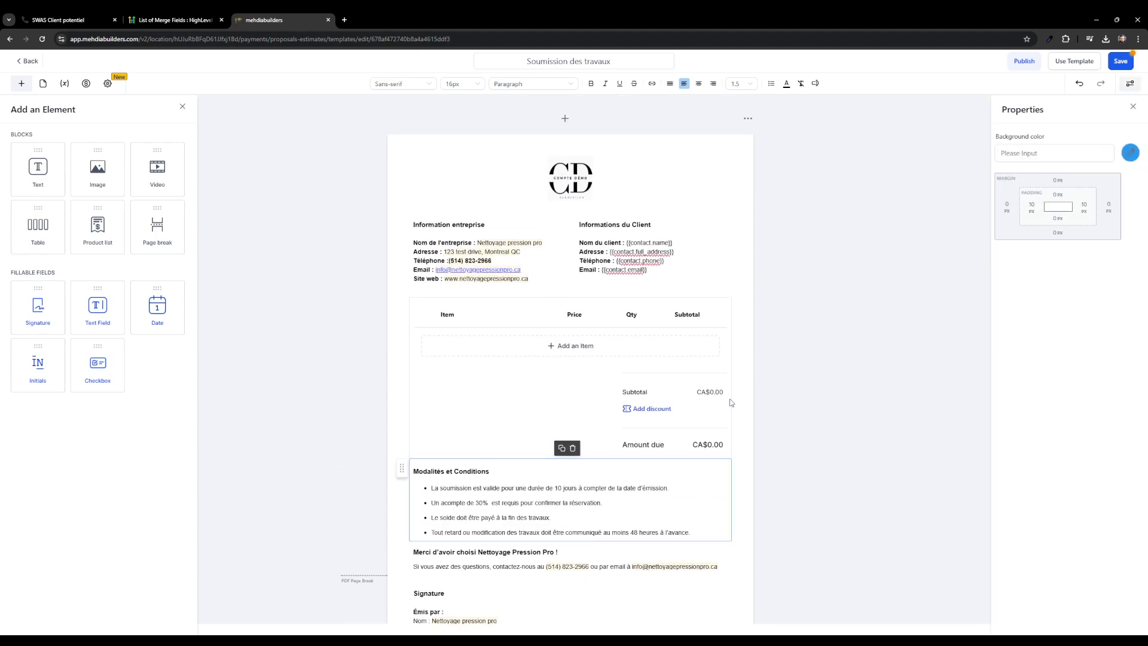
scroll(608, 482, down, 1)
scroll(601, 195, up, 2)
scroll(720, 287, down, 2)
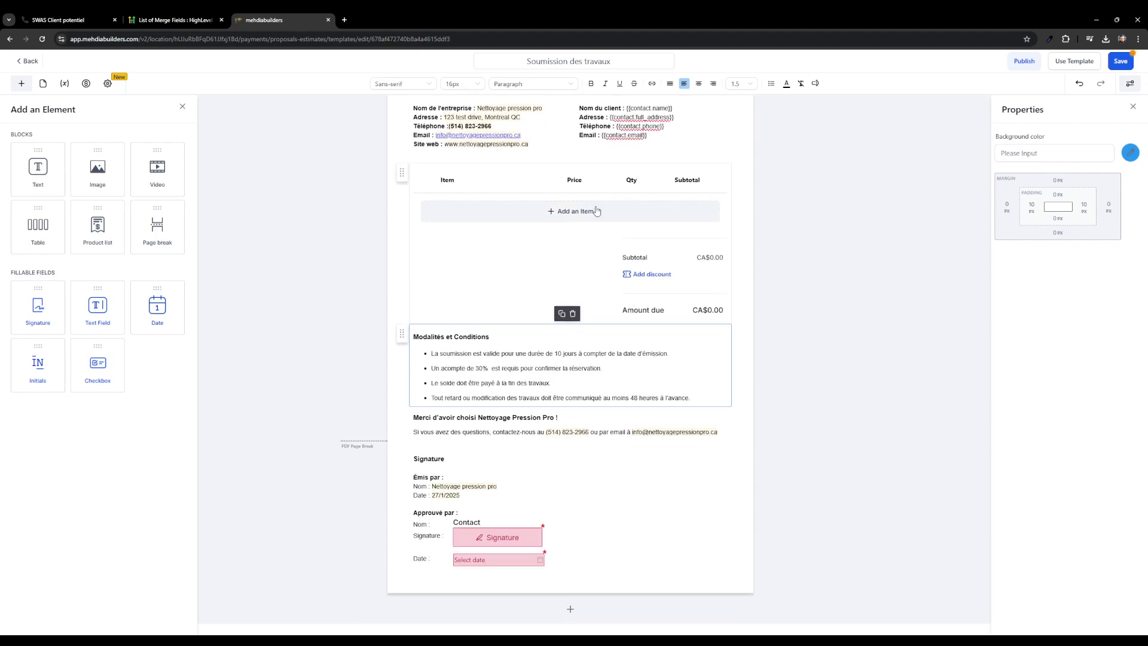
scroll(721, 305, up, 2)
scroll(707, 315, down, 2)
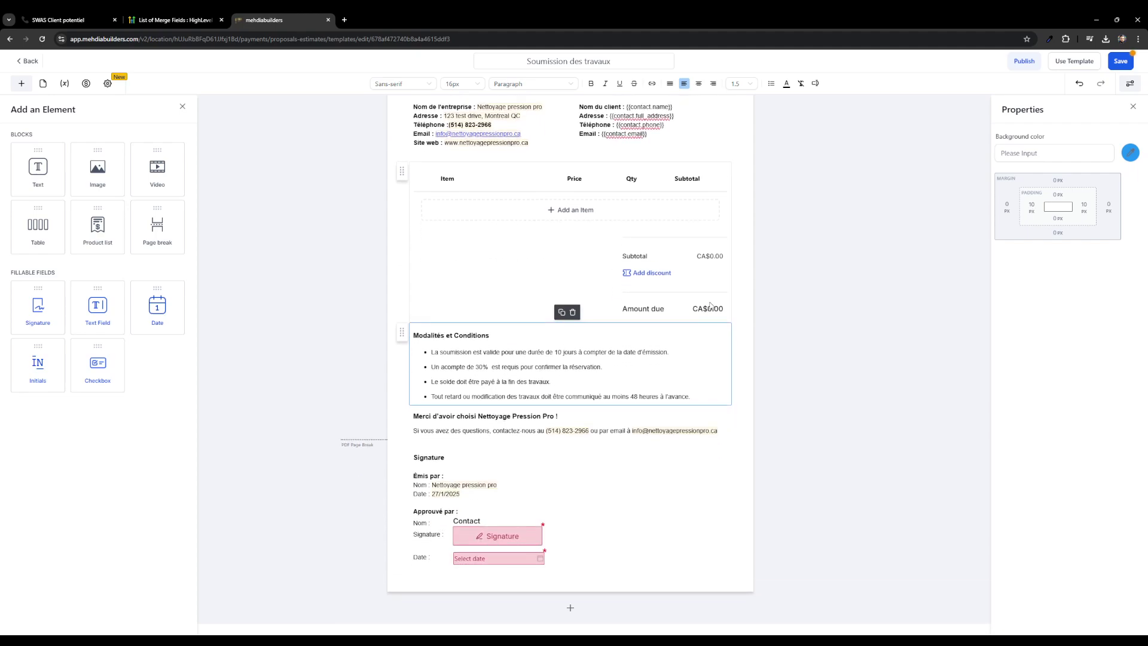
scroll(717, 305, up, 2)
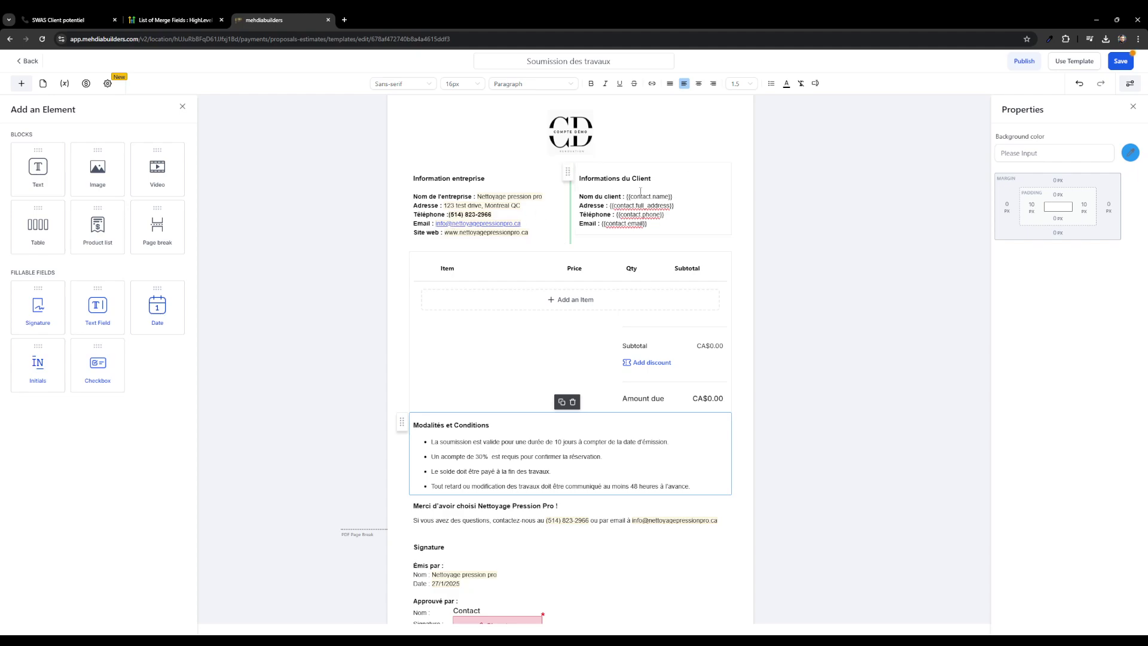
click(561, 352)
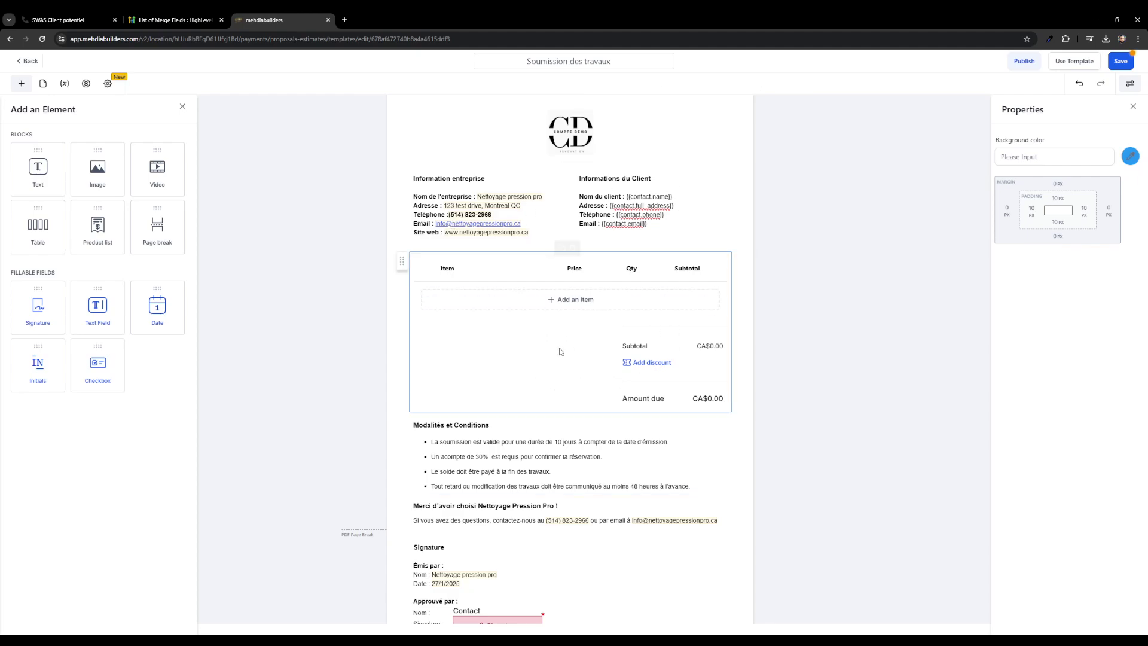
scroll(566, 365, down, 2)
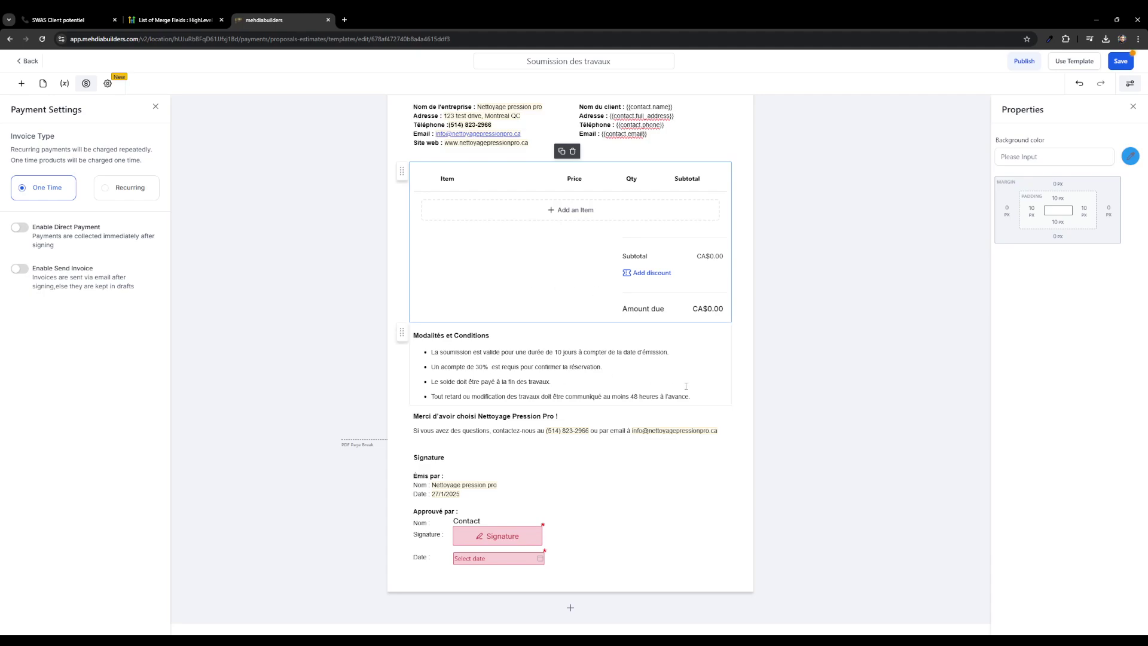
Replace the word "acompte" with "dépôt" in the 30% condition of the "Modalités et Conditions" block.
click(712, 386)
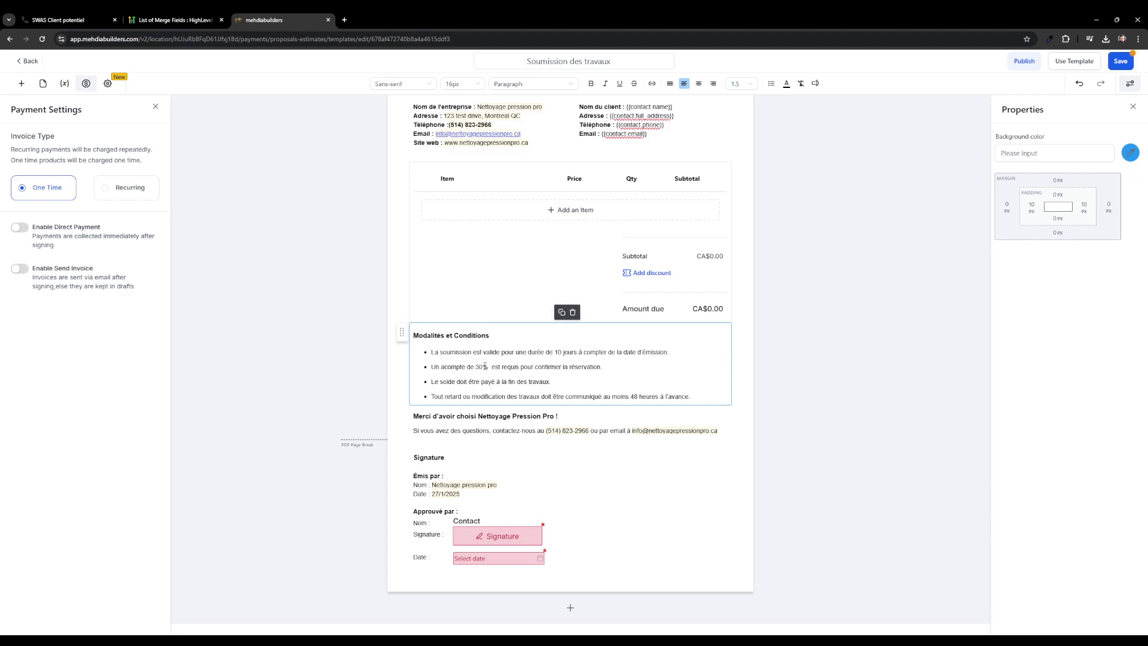
drag(484, 367, 476, 367)
drag(467, 366, 441, 367)
text(dépôt)
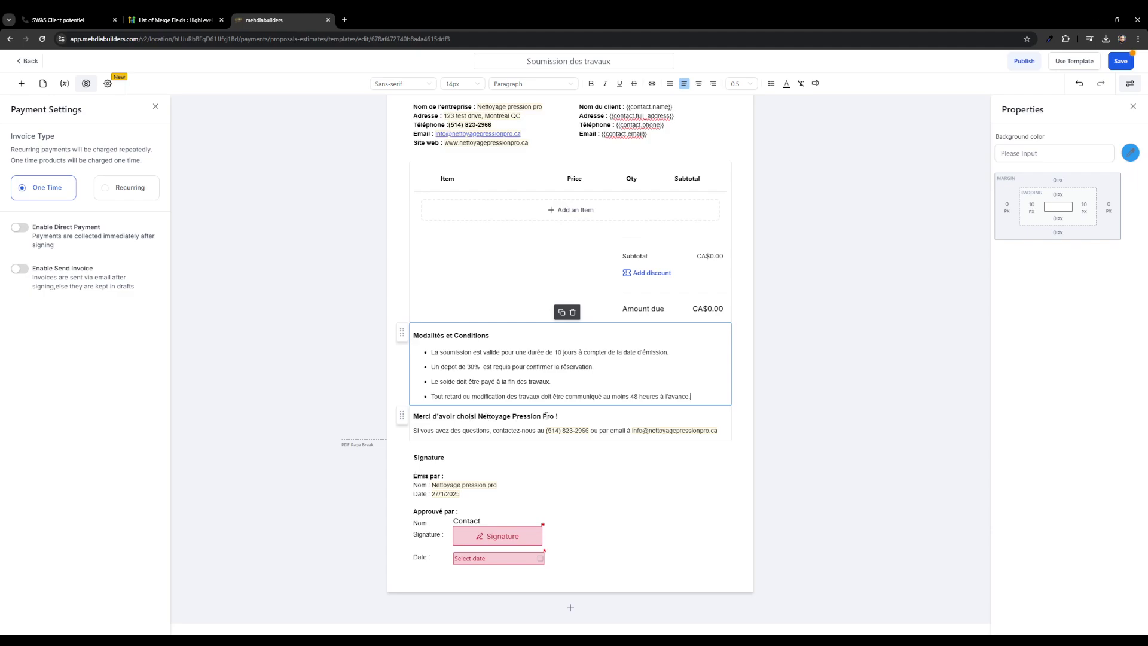
Examine the thank-you message with its contact line and the "Signature" block below it.
click(562, 415)
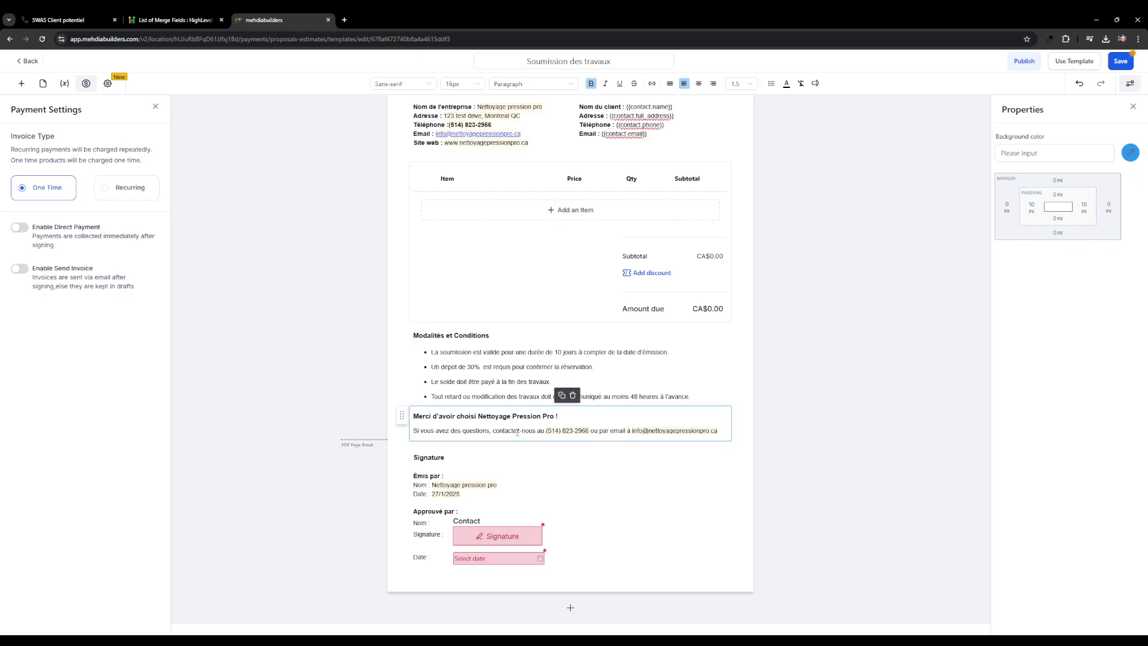
click(590, 431)
click(534, 463)
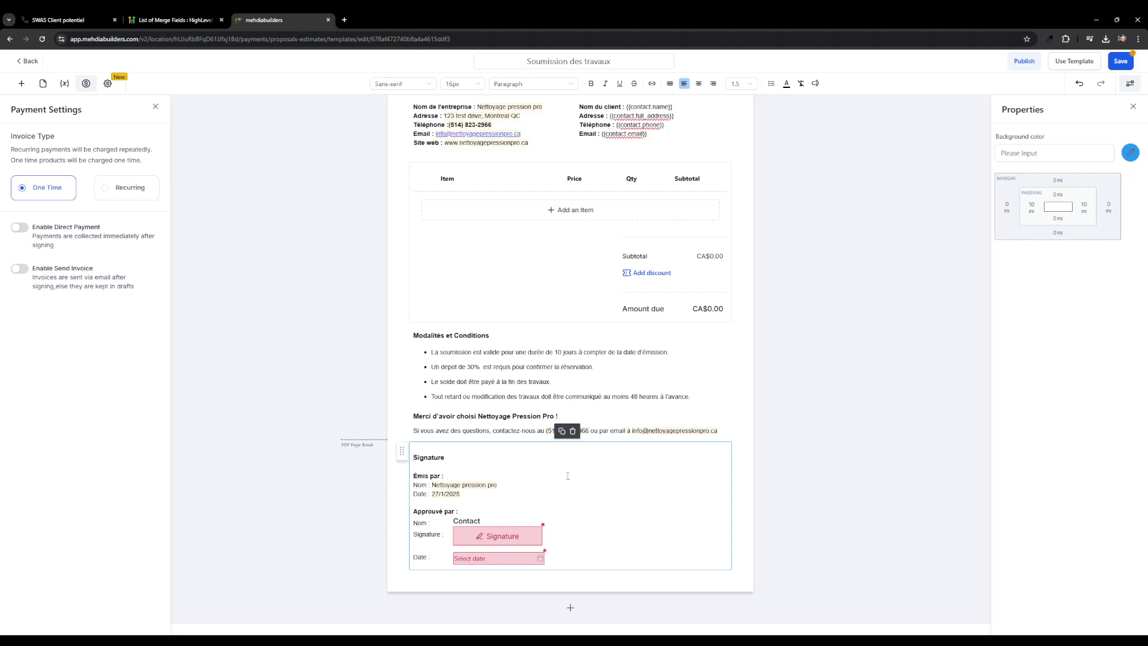
Add a Signature field and a Date field in the empty area beside the existing approval fields.
click(21, 83)
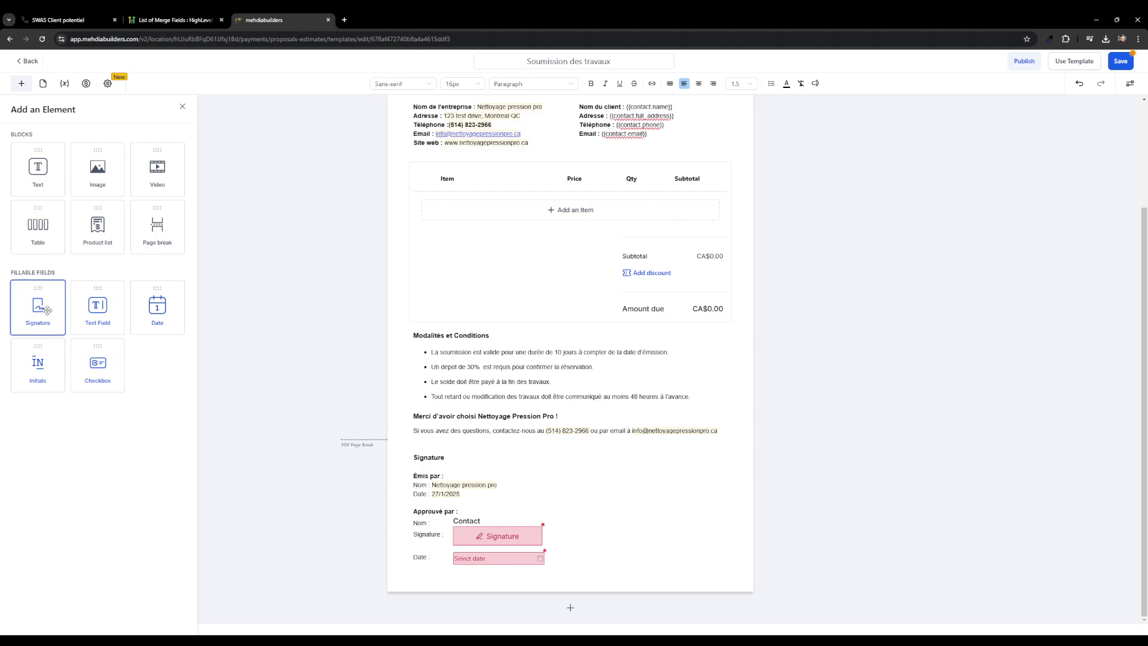
mouse_move(47, 311)
mouse_down()
mouse_move(686, 451)
mouse_move(620, 518)
mouse_move(649, 533)
mouse_up()
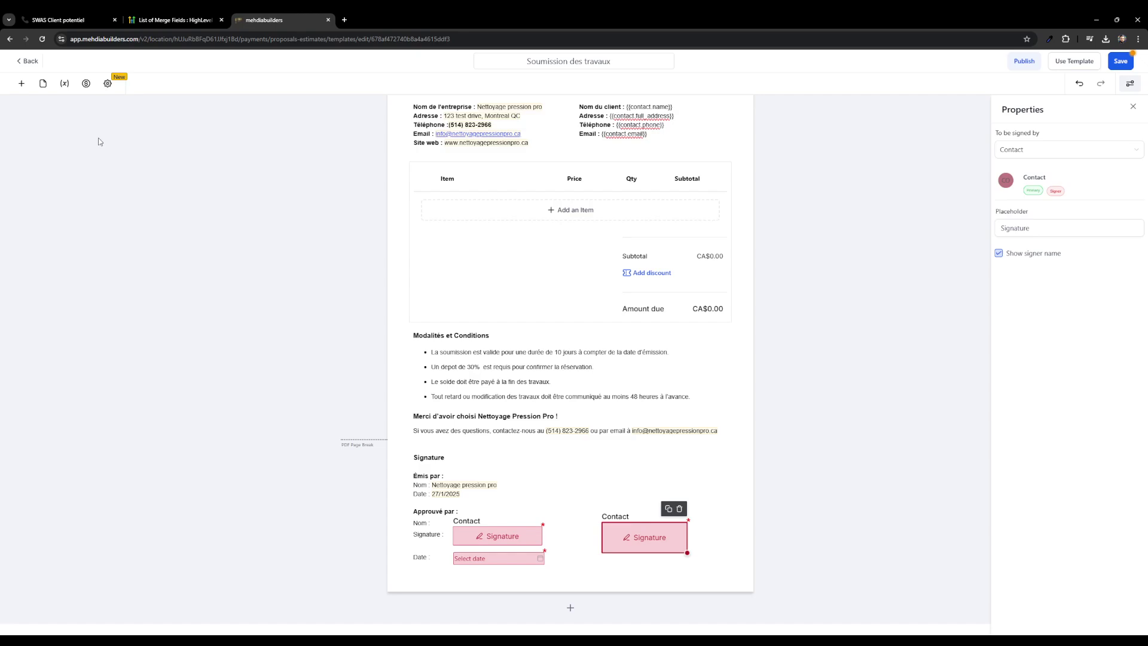
click(21, 83)
mouse_move(158, 305)
mouse_down()
mouse_move(619, 547)
mouse_move(616, 566)
mouse_move(648, 576)
mouse_move(639, 578)
mouse_up()
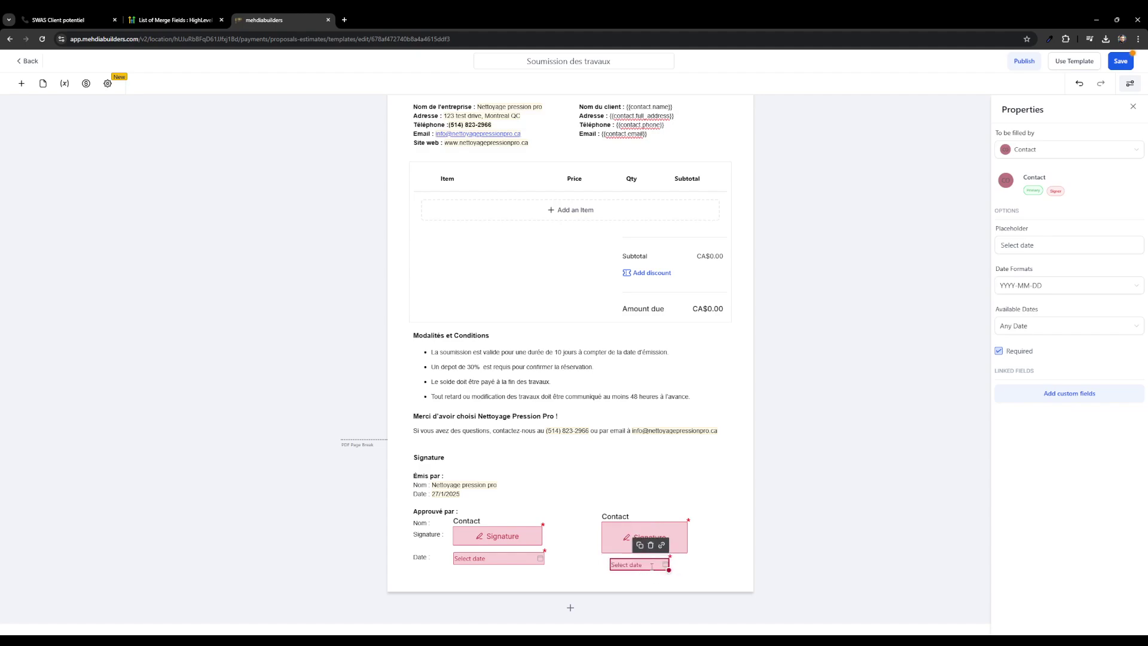
Delete the extra Date and Signature fields from the signature block.
click(652, 544)
click(655, 534)
click(683, 509)
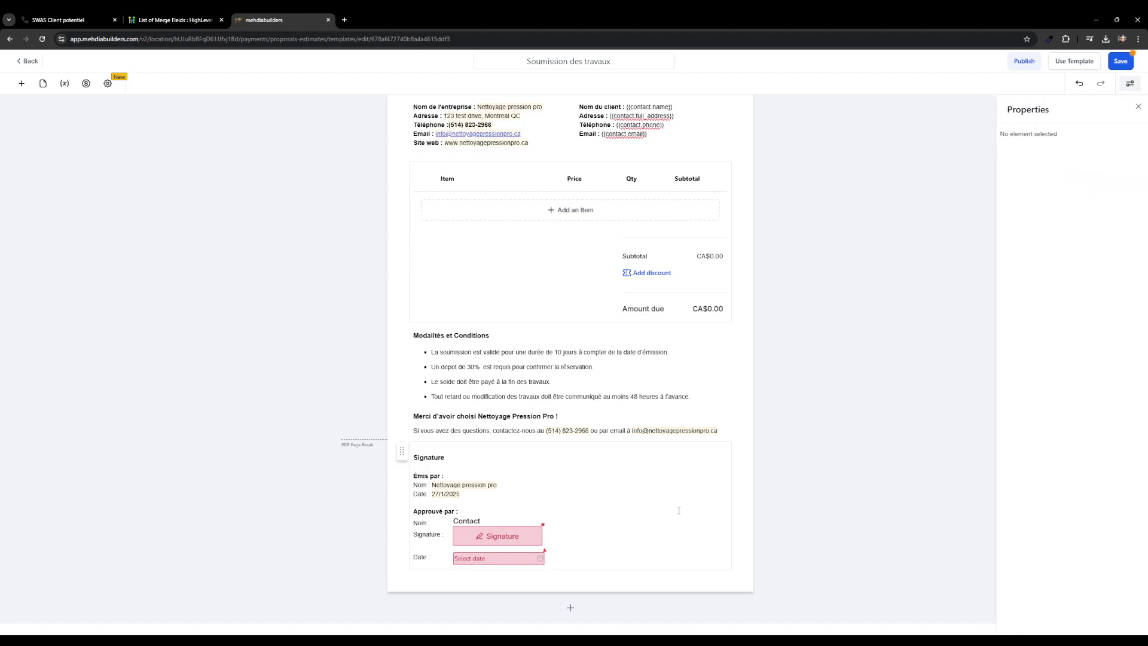
Save the "Soumission des travaux" template and return to the list of document and contract templates.
scroll(715, 515, up, 3)
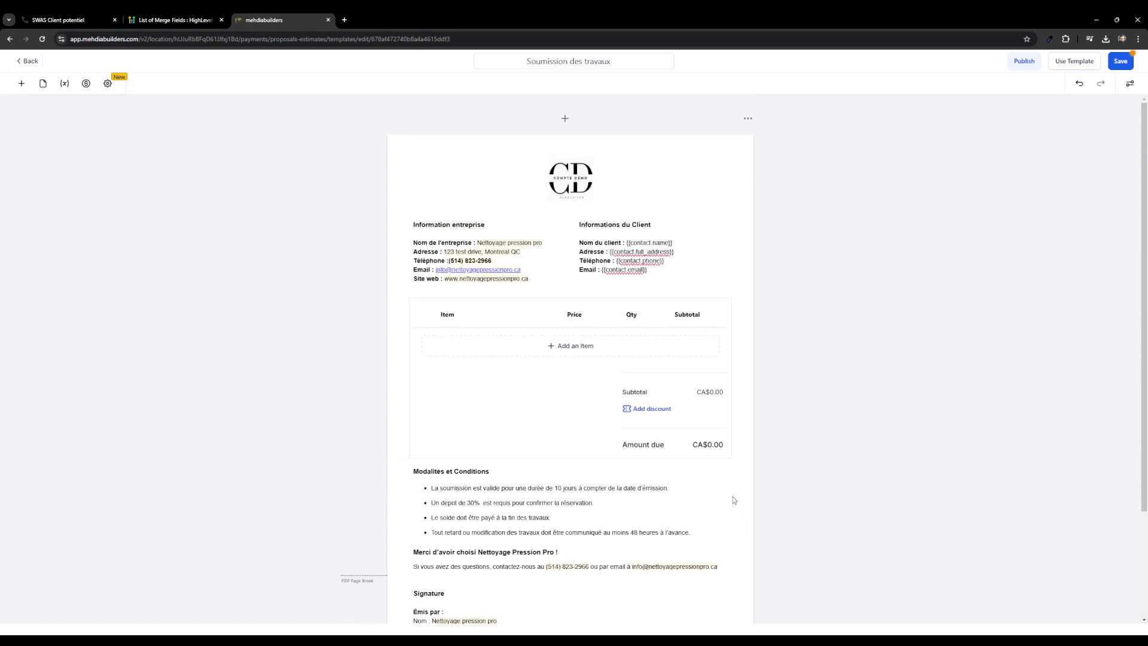
scroll(734, 500, down, 3)
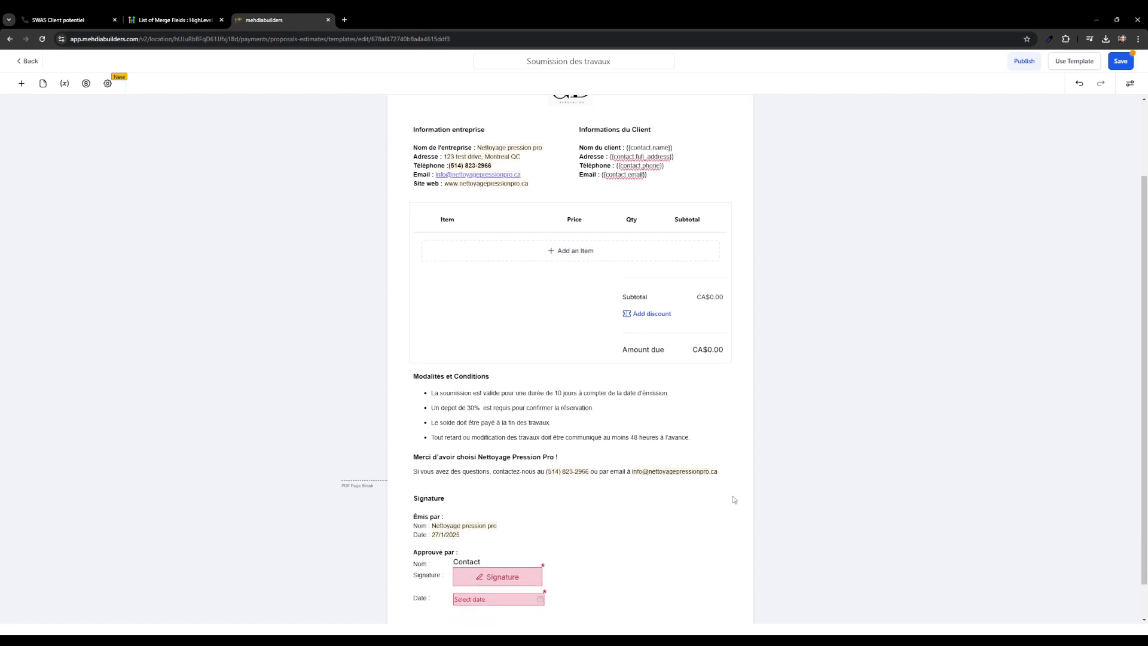
scroll(765, 461, up, 3)
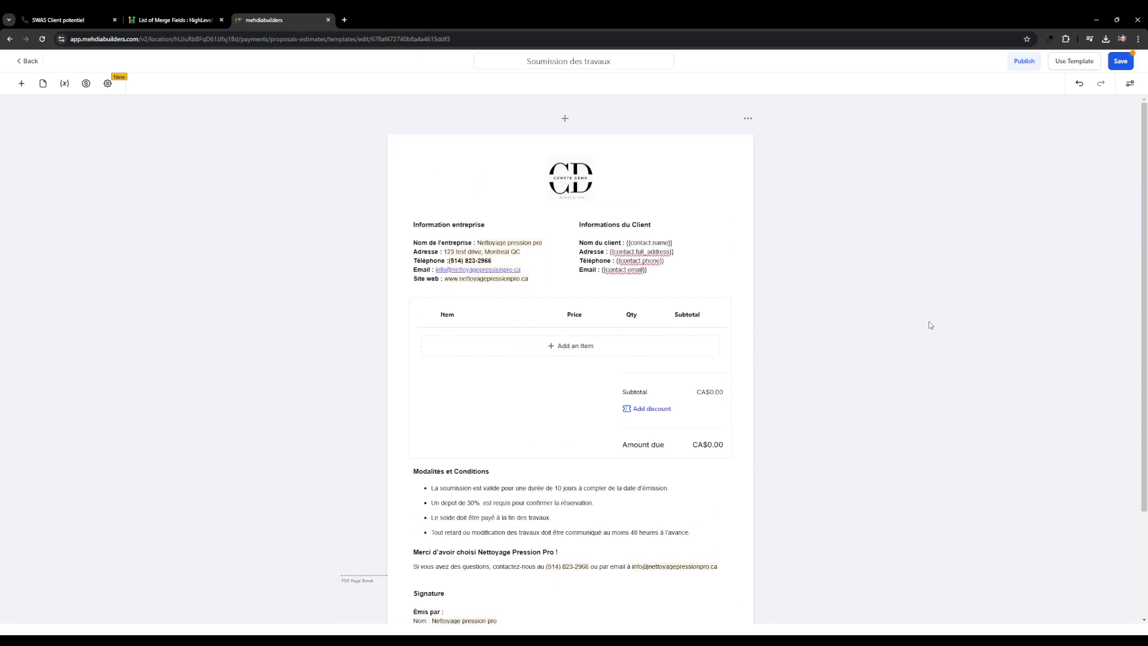
click(1120, 64)
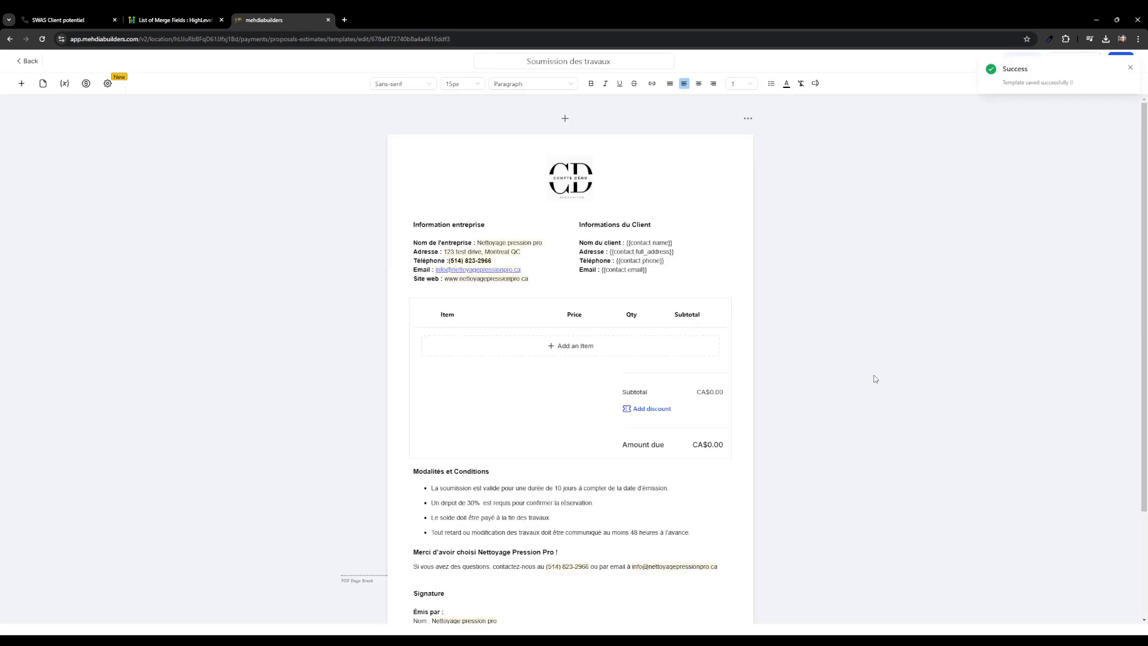
scroll(330, 320, down, 2)
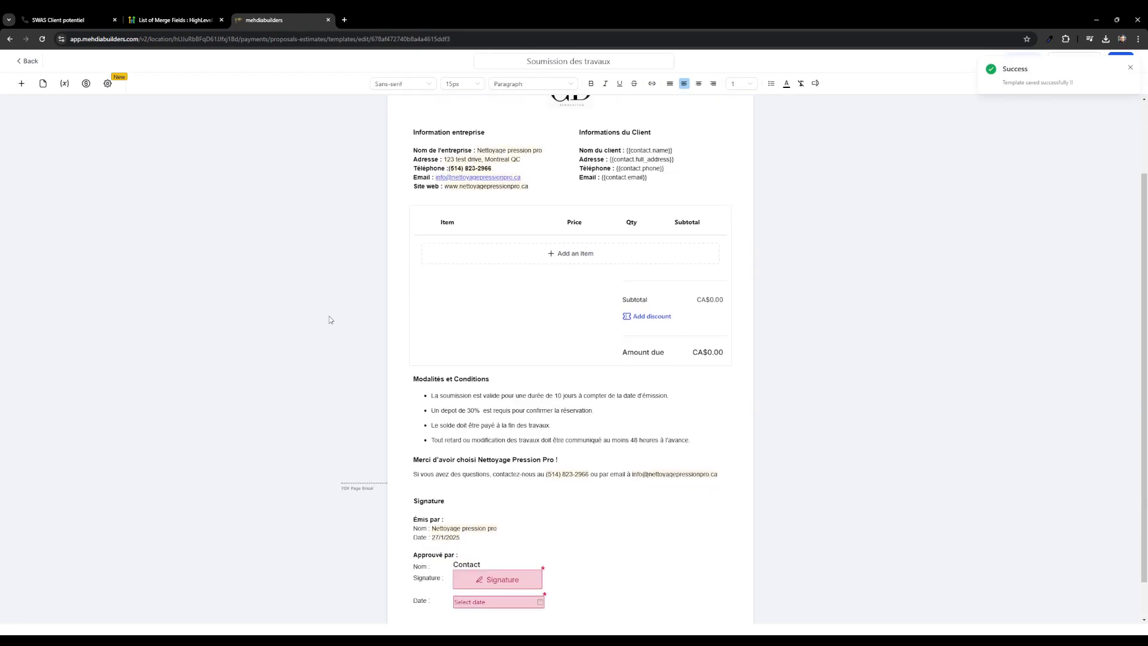
scroll(349, 310, up, 2)
click(23, 63)
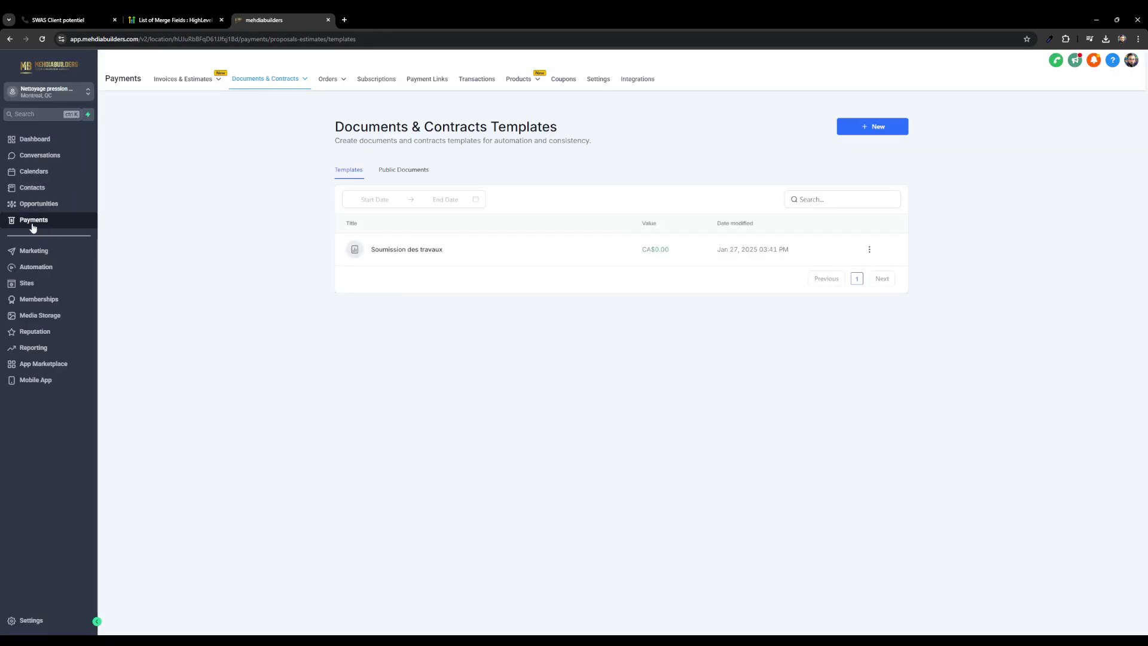
Open the "Soumission des travaux" template and use it to create a new document.
mouse_move(291, 76)
click(870, 250)
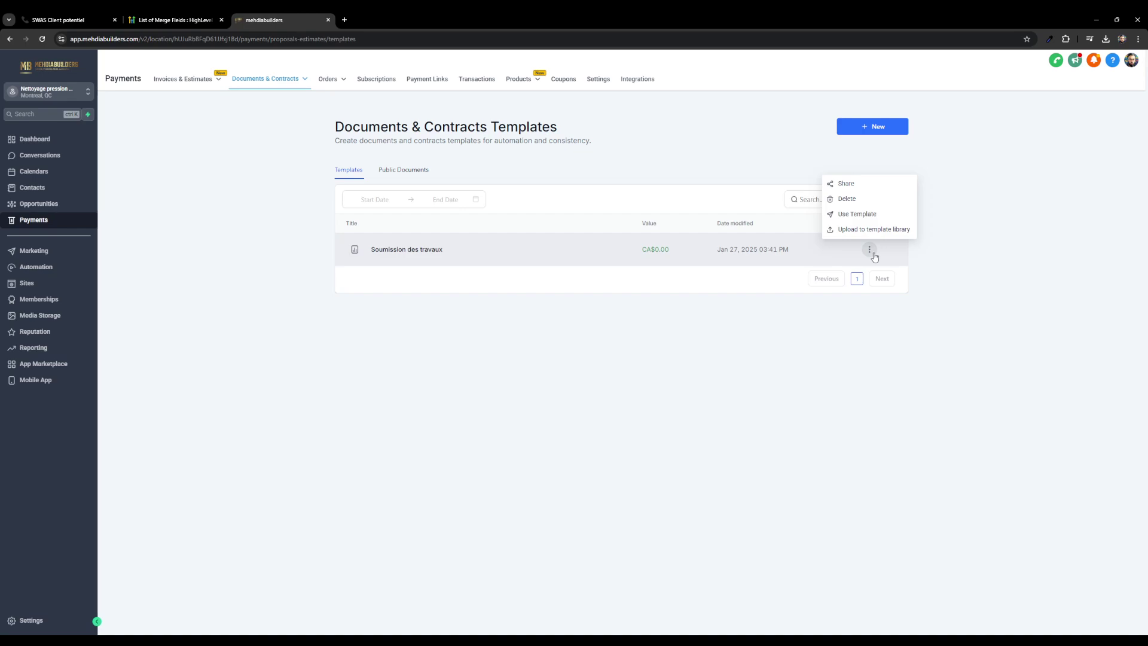
click(857, 215)
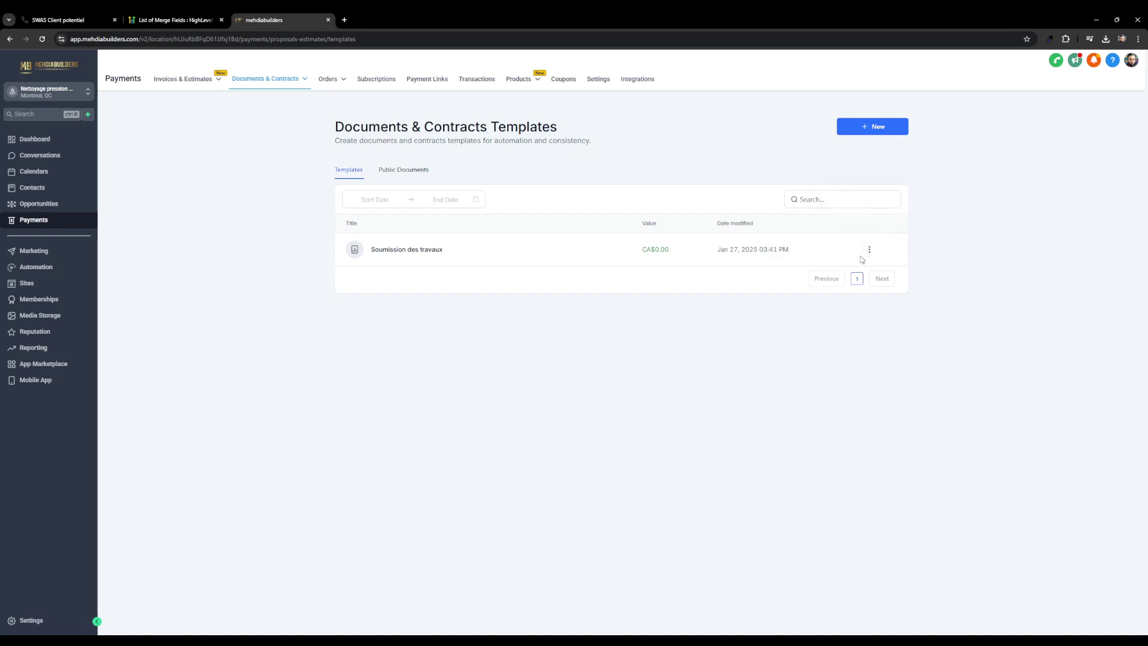
click(413, 251)
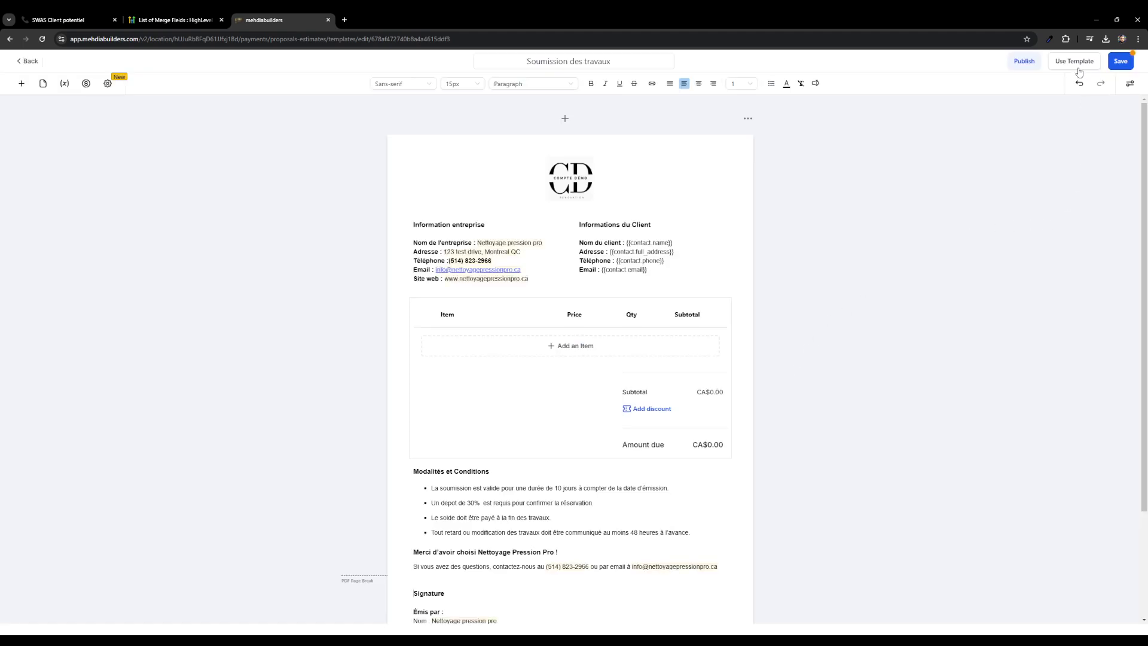
click(1080, 70)
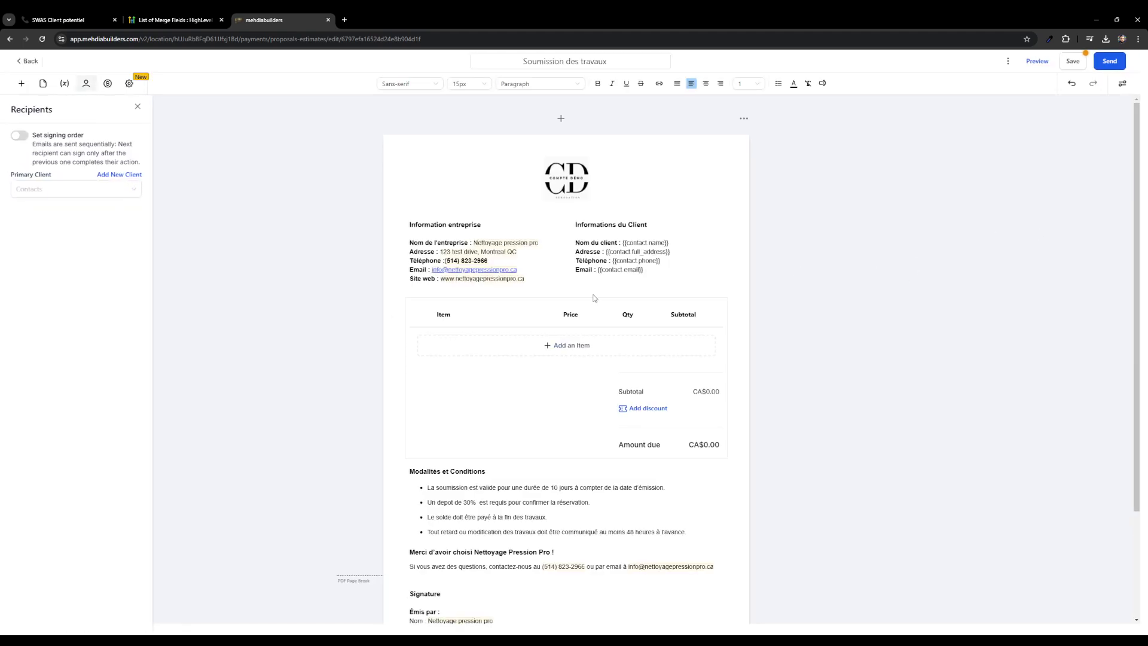
Assign the first contact in the list as the document's primary client.
scroll(595, 305, down, 2)
scroll(597, 317, up, 2)
click(129, 193)
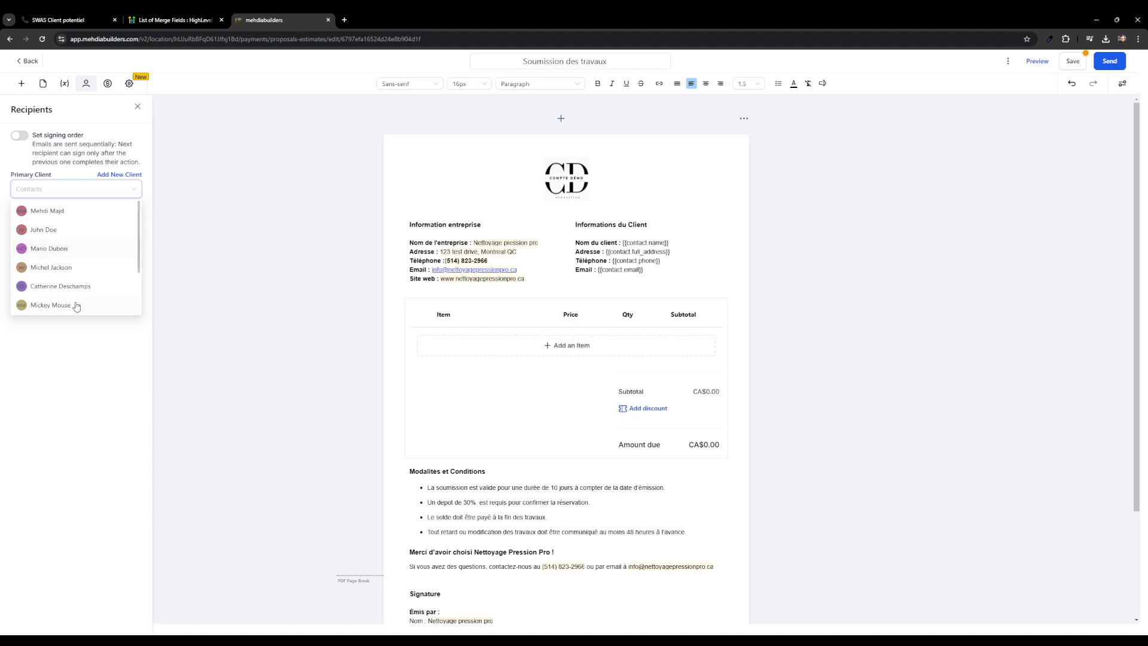
scroll(84, 296, down, 2)
scroll(81, 302, down, 2)
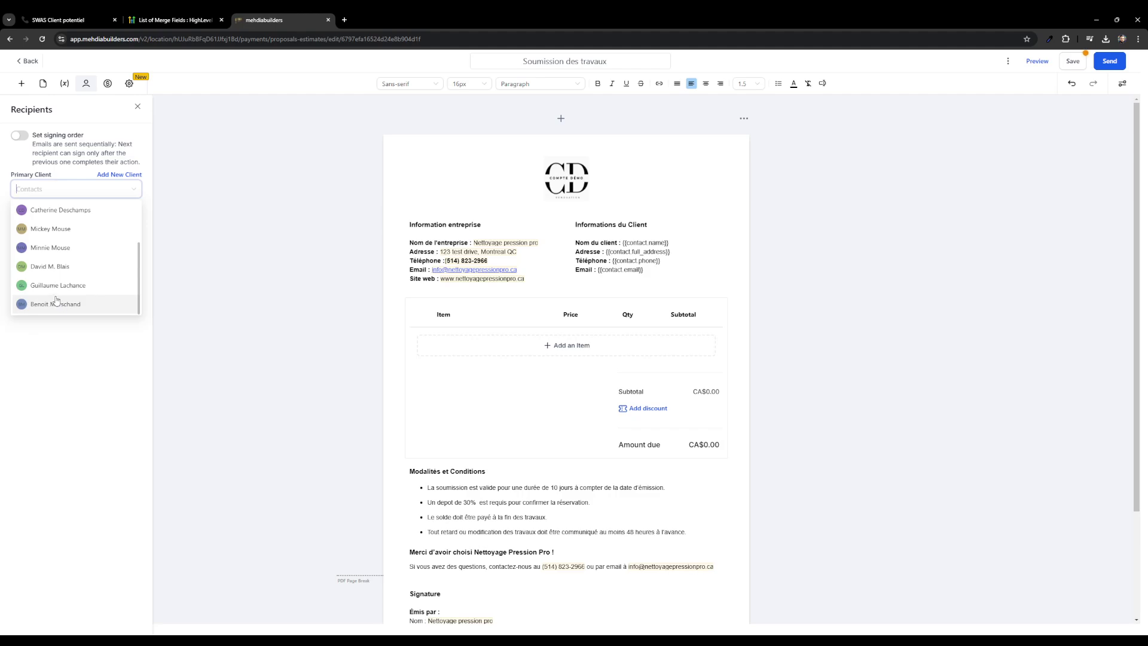
scroll(57, 304, up, 4)
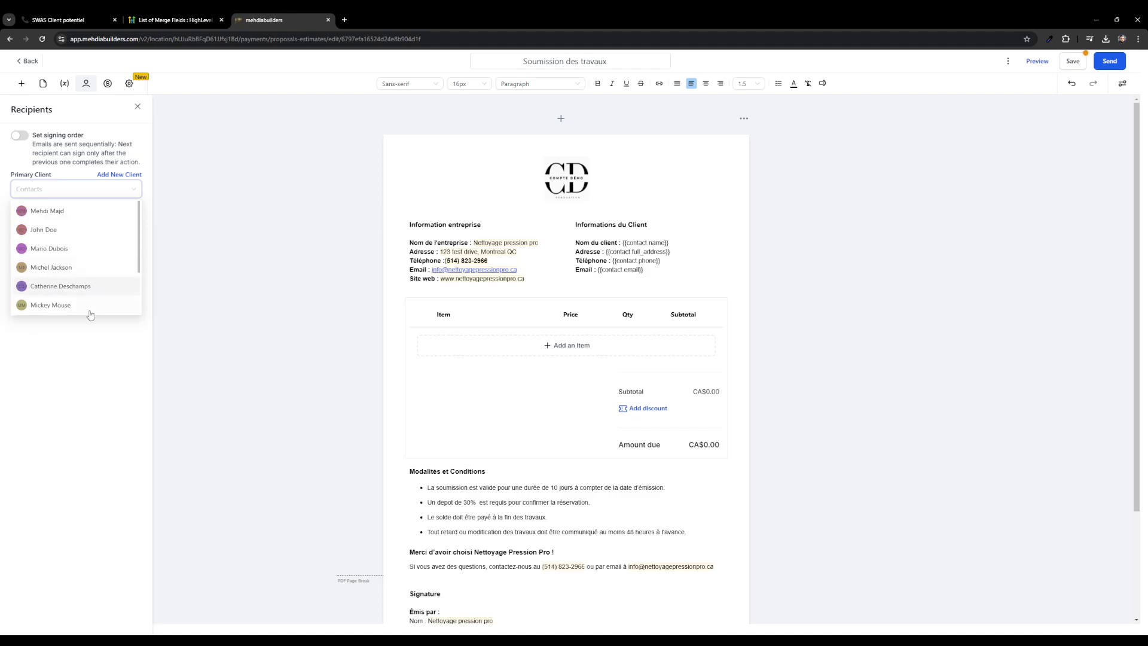
click(68, 212)
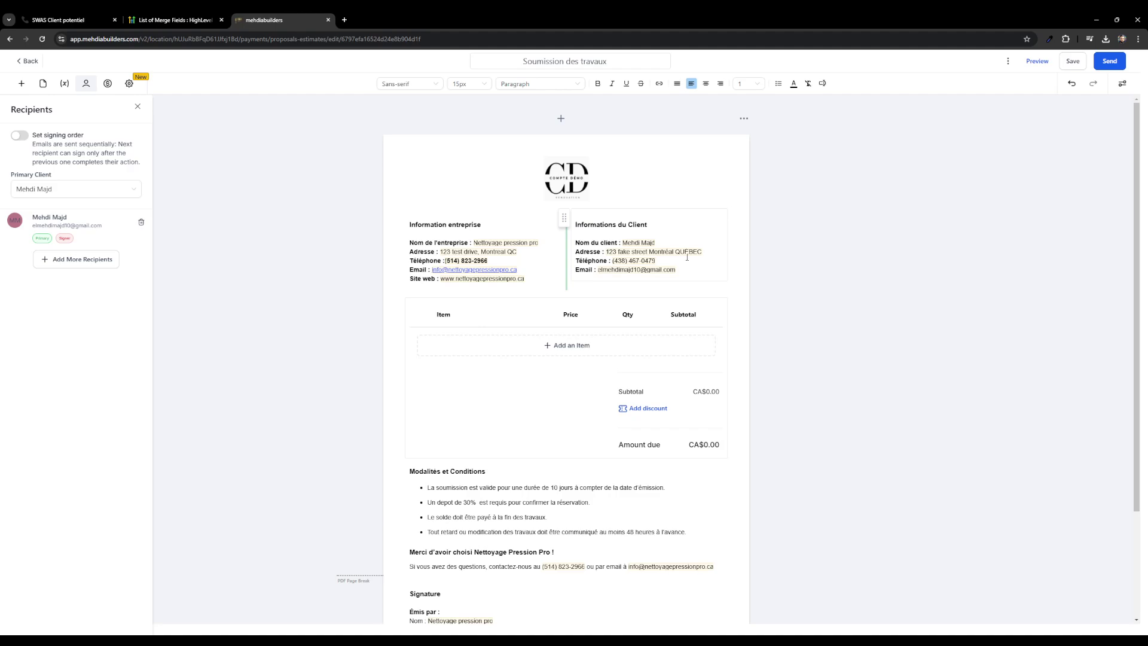
Add the product "Nettoyage de l'entrée en pave uni" to the item table with the price option "Nettoyage de l'entrée en pave uni @ 1".
scroll(692, 291, down, 1)
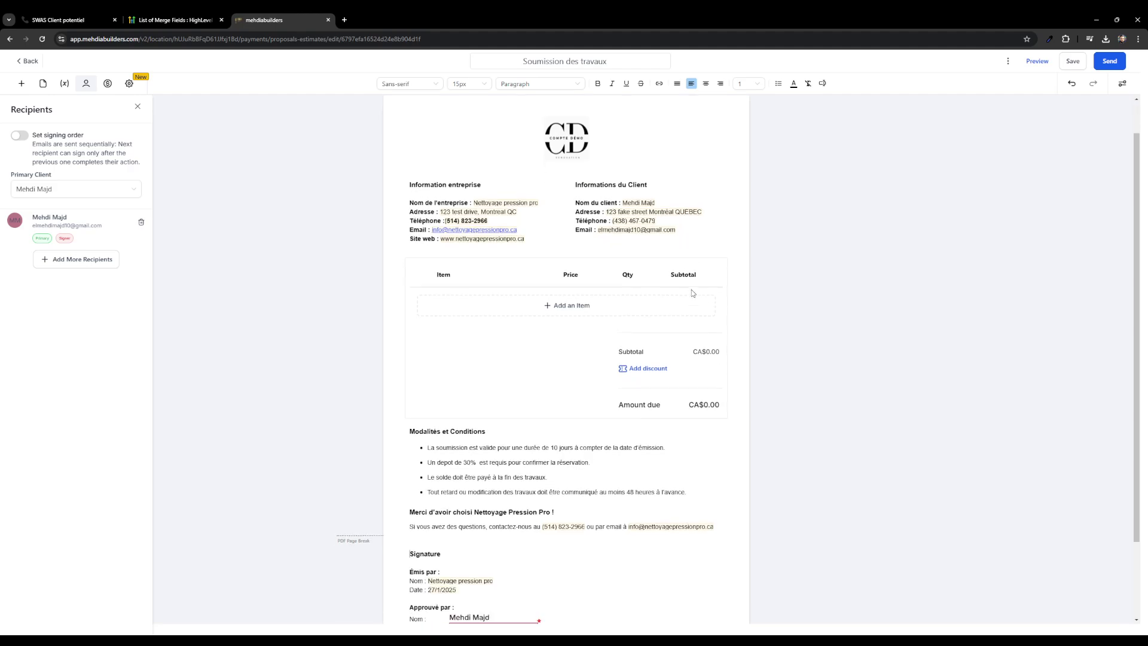
scroll(691, 289, down, 1)
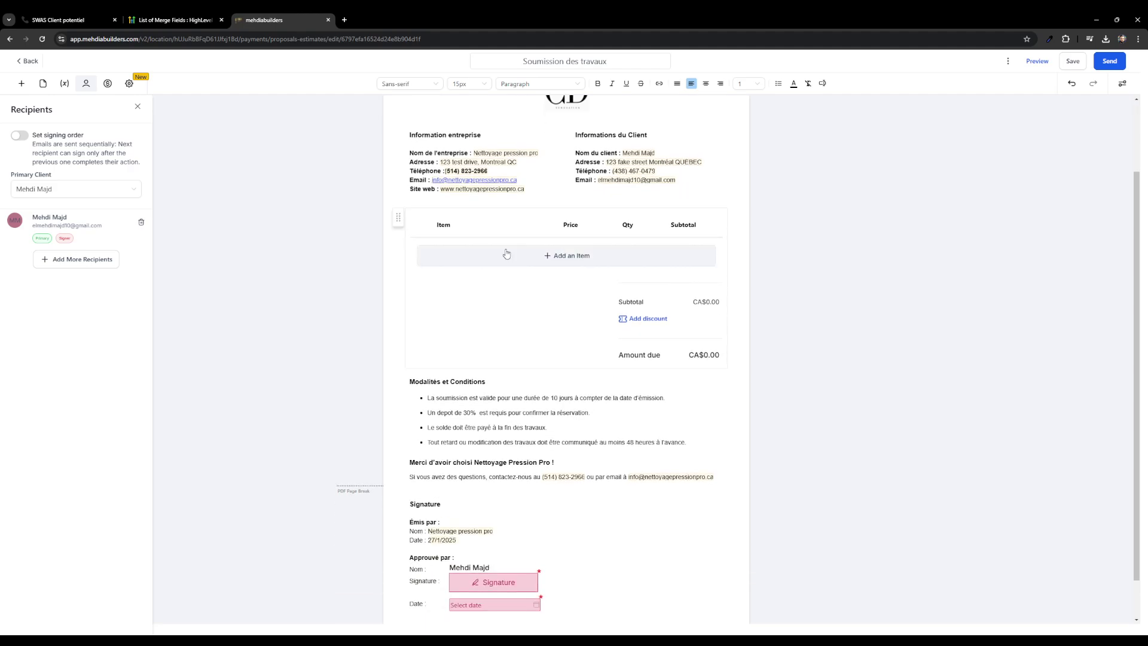
click(544, 256)
click(539, 330)
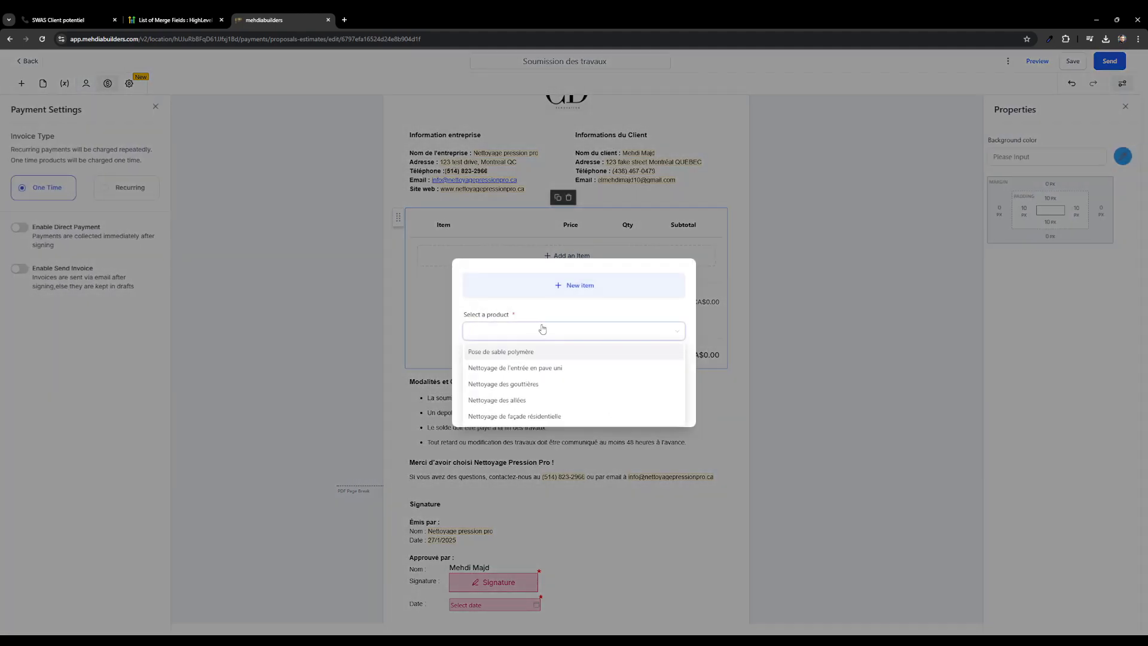
click(551, 369)
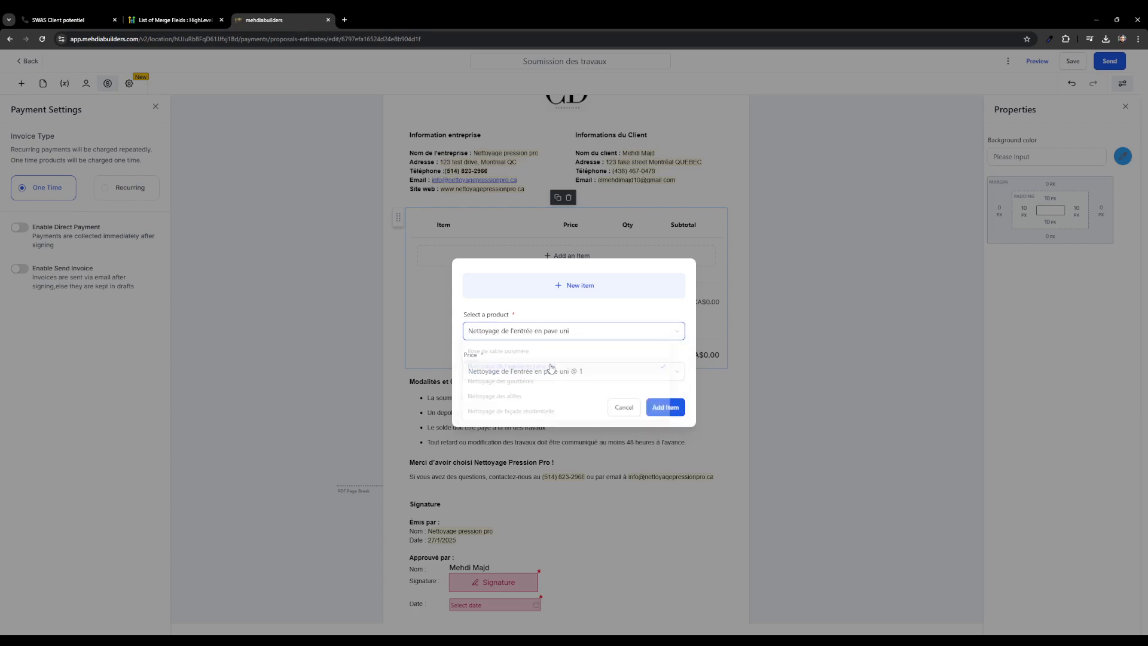
click(616, 371)
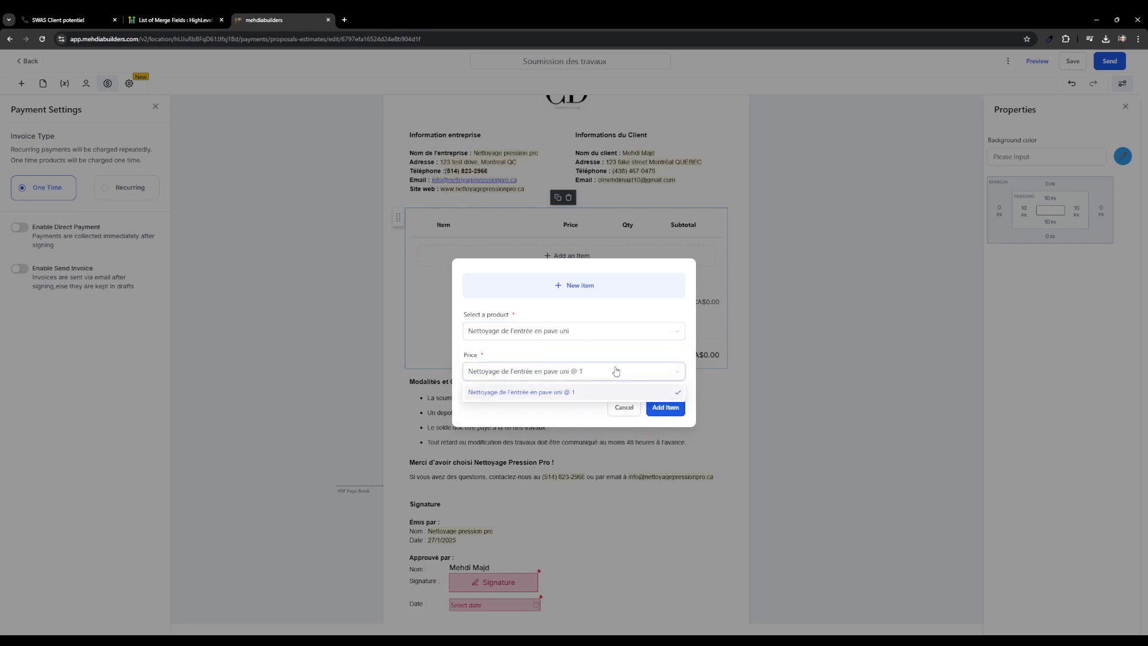
click(598, 393)
click(665, 408)
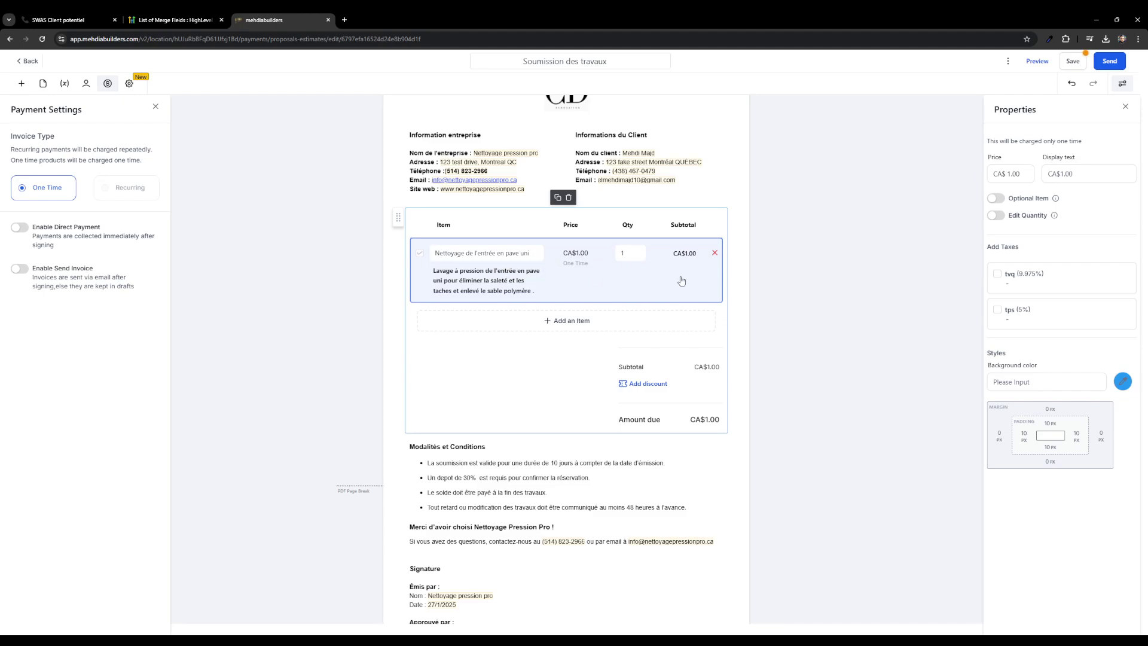
Set the "Nettoyage de l'entrée en pave uni" item's price to 2450 and display text to CA$2450, applying the tvq and tps taxes.
drag(1024, 174, 1007, 174)
text(2450)
click(1047, 173)
double_click(1069, 174)
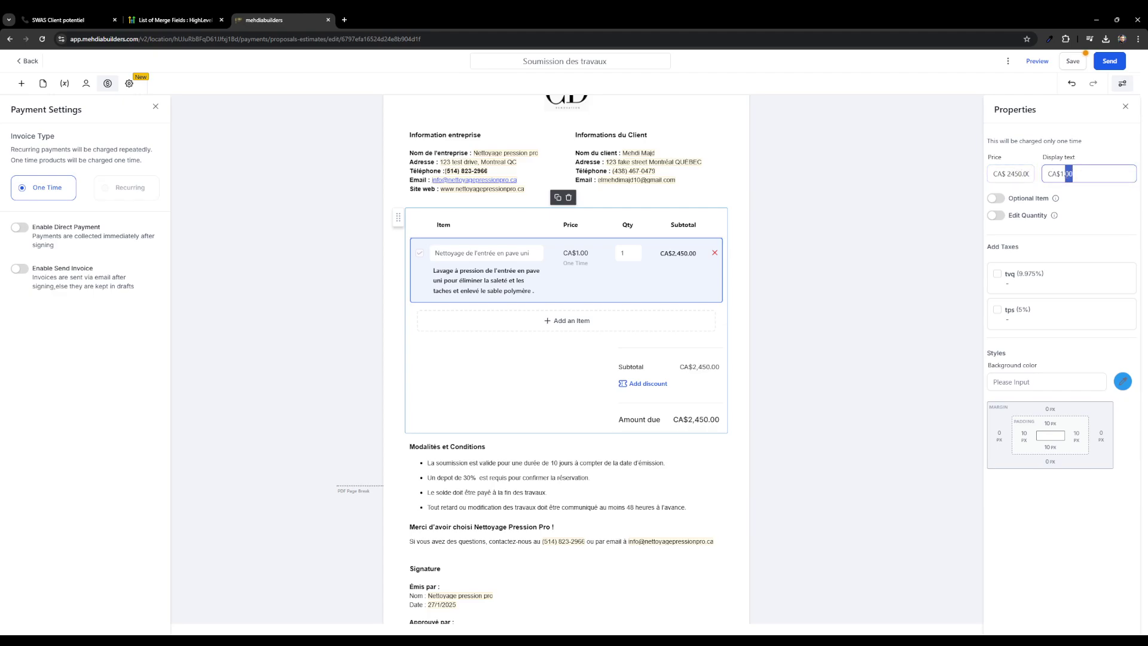
key(shift+Left)
text(2450)
click(997, 273)
click(998, 310)
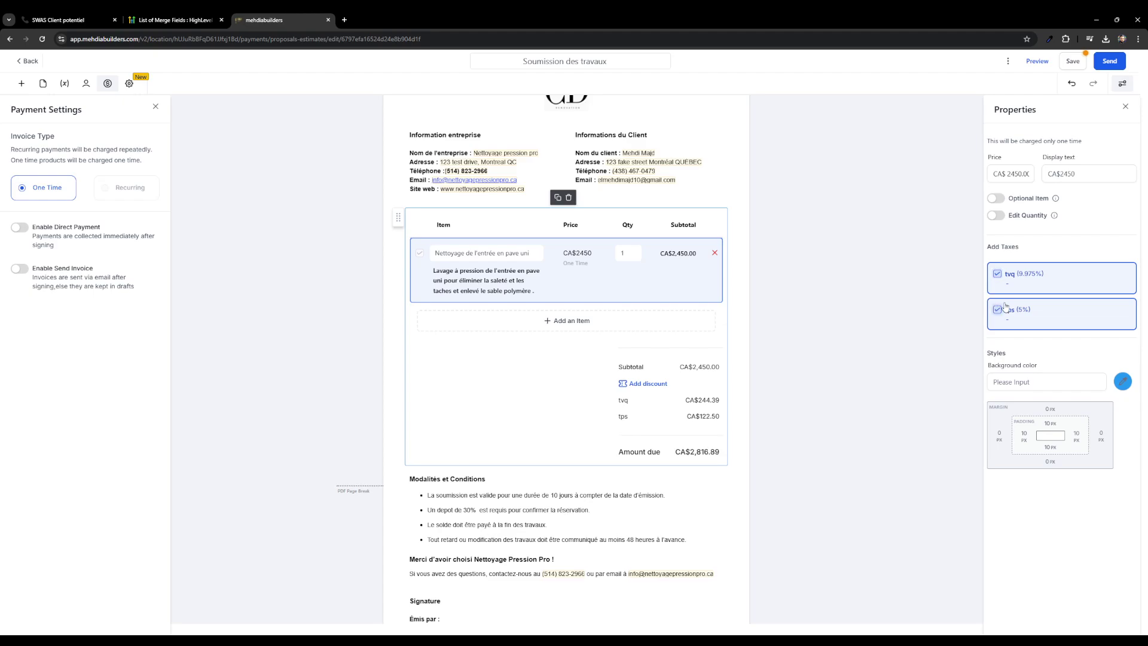
Add the product "Pose de sable polymère" to the item table with the price option "Pose de sable polymère @ 1".
click(536, 324)
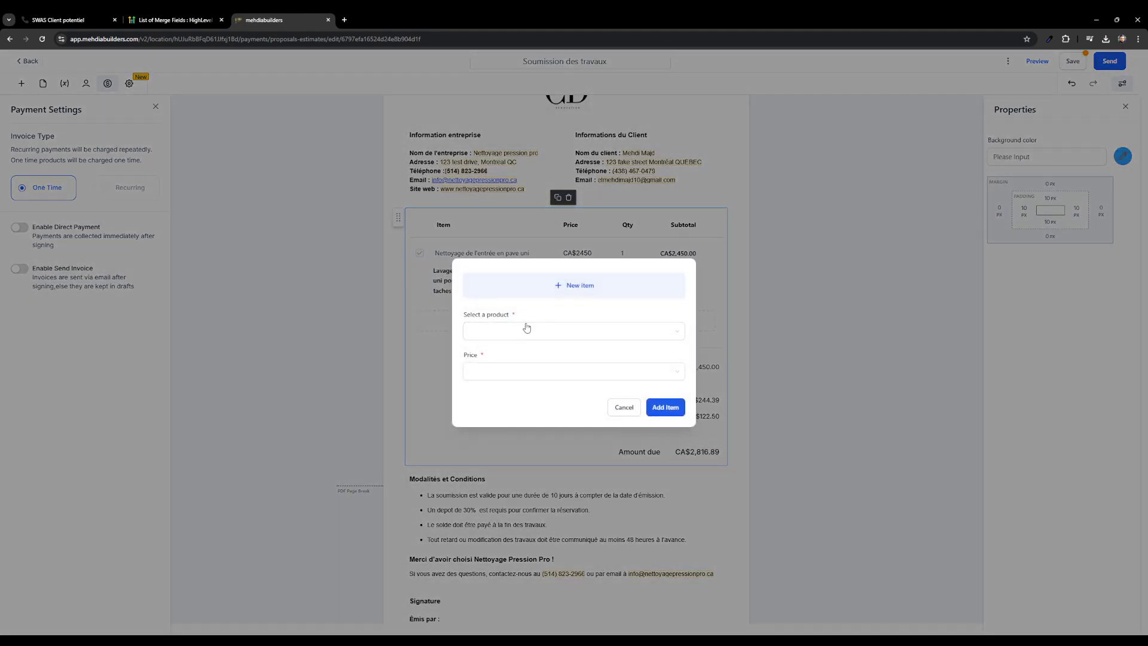
click(518, 332)
click(515, 354)
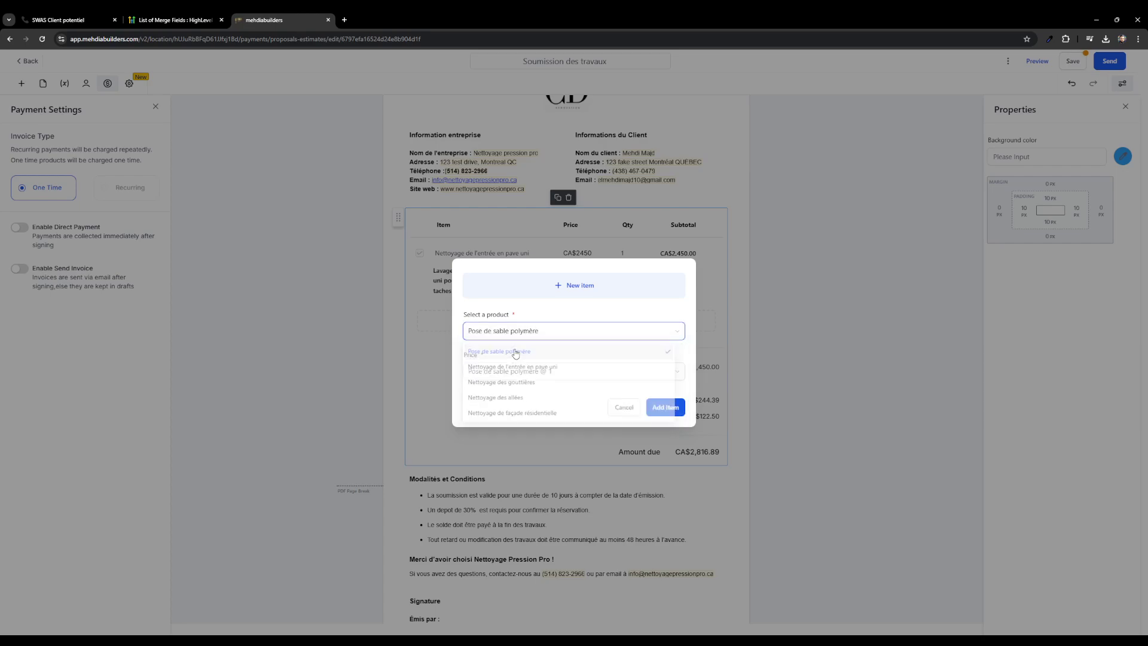
click(665, 408)
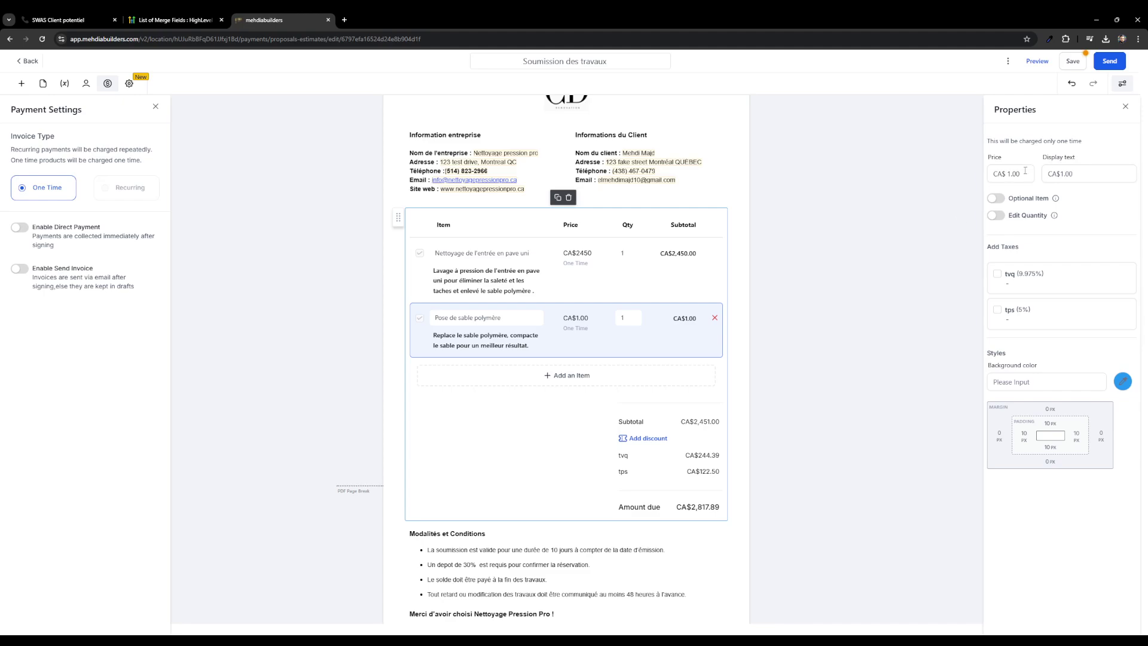
Set the "Pose de sable polymère" item's price to 950 and display text to CA$950.00, applying the tvq and tps taxes.
drag(1033, 173, 1008, 174)
text(950)
drag(1075, 174, 1061, 174)
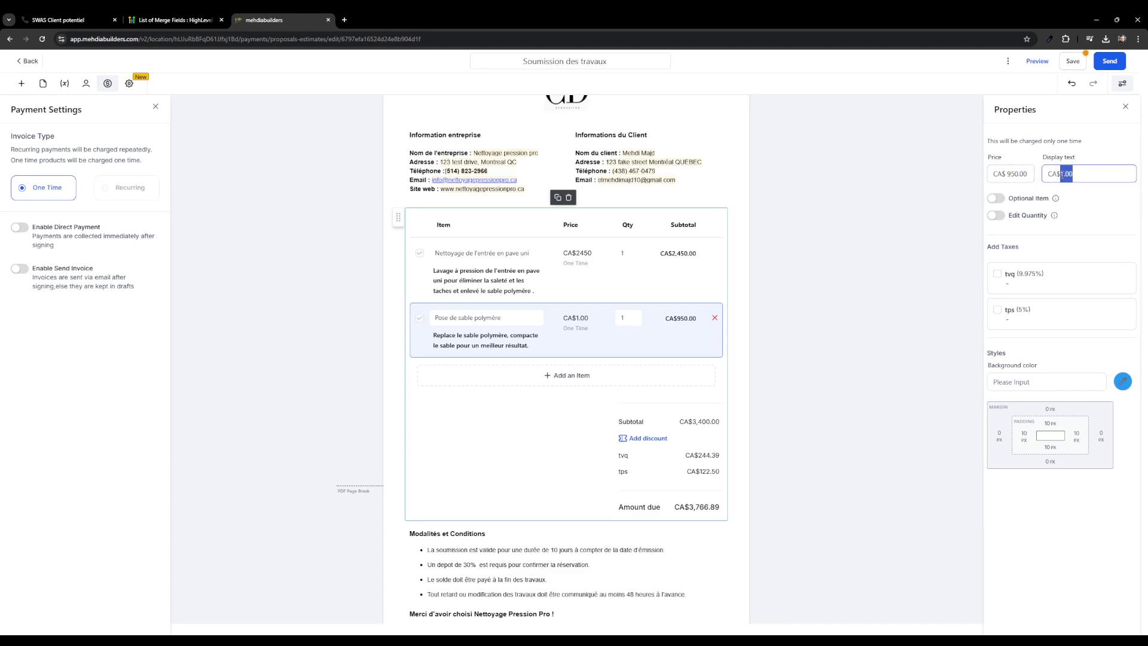
text(950.0)
click(998, 274)
click(998, 310)
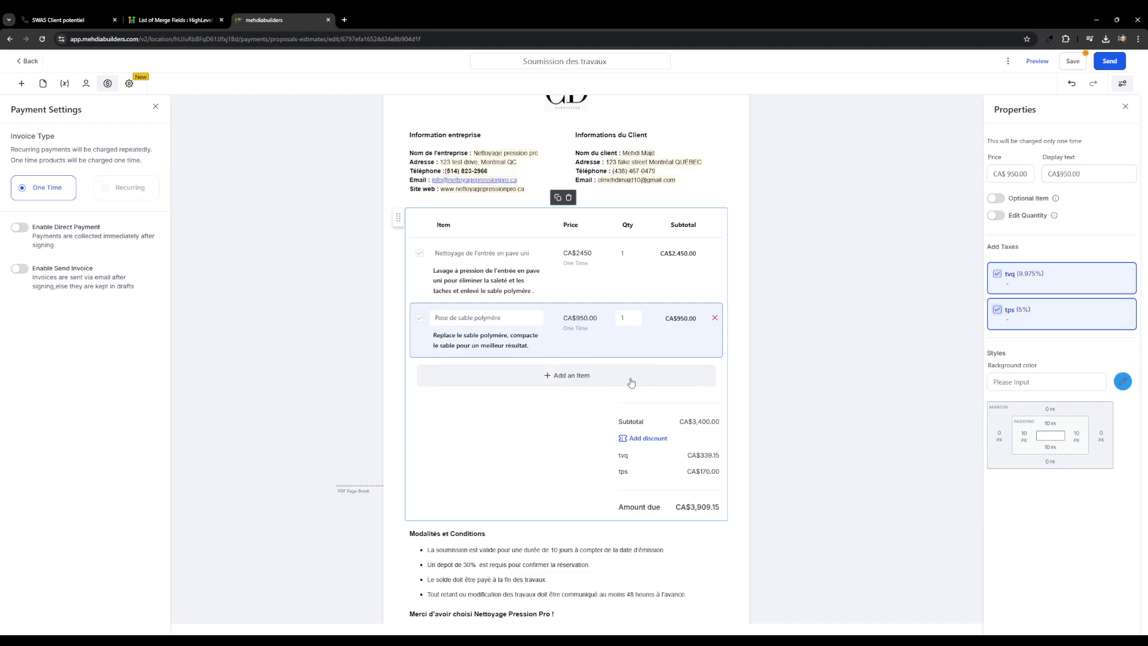
click(560, 431)
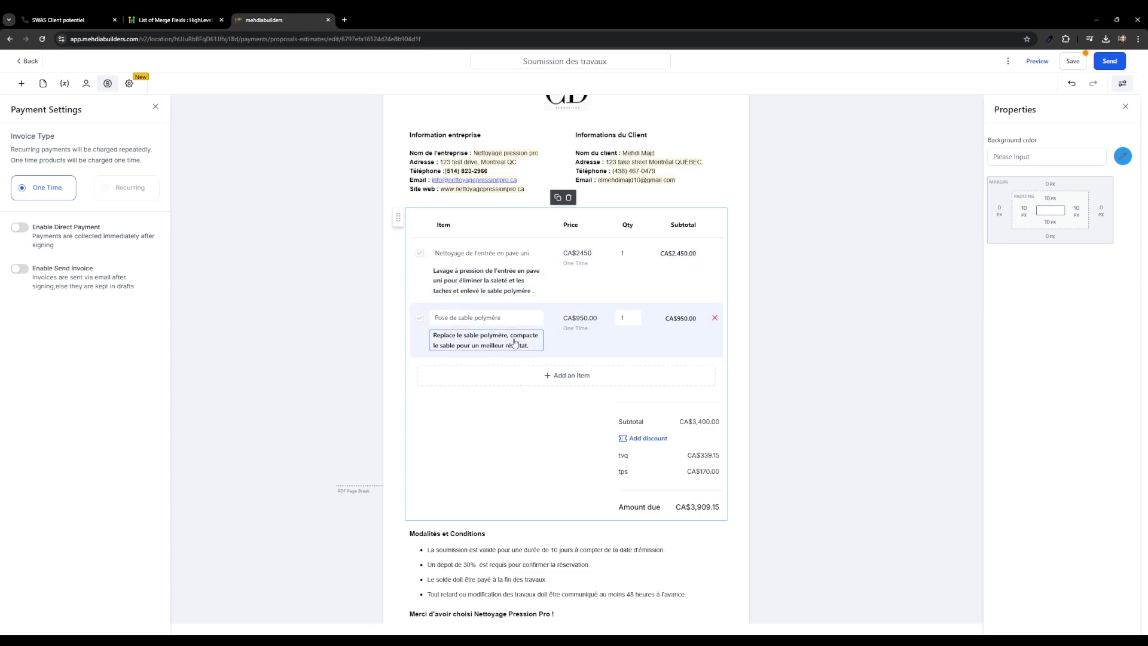
Add a custom-amount discount of CA$750 to the quote's subtotal and save it.
scroll(515, 344, down, 3)
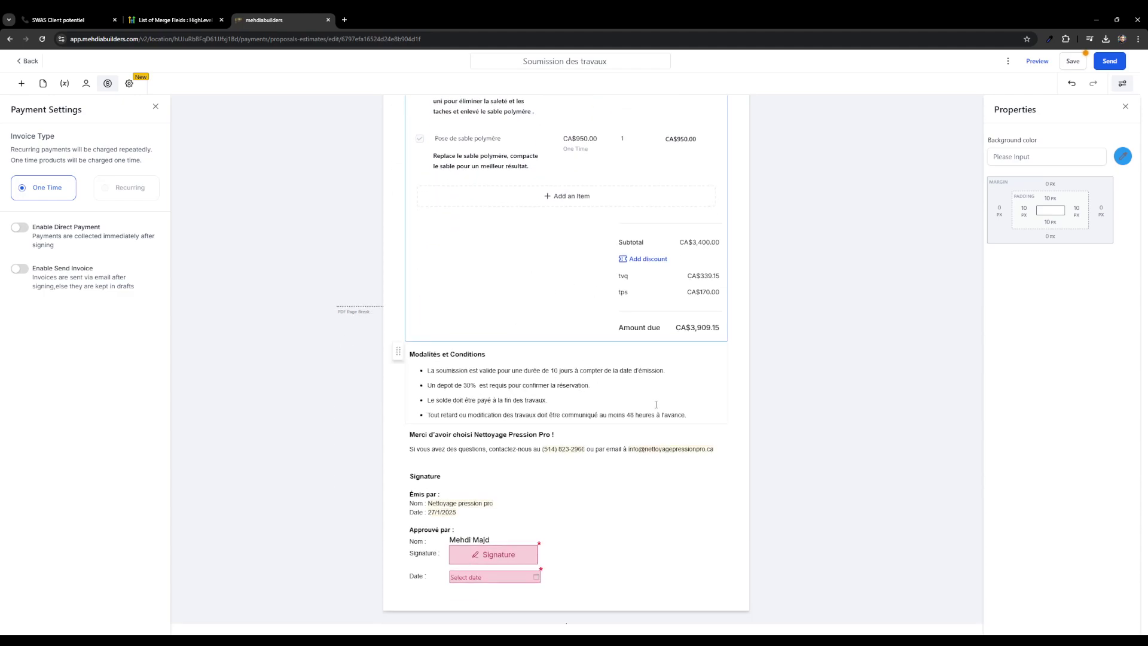
click(693, 414)
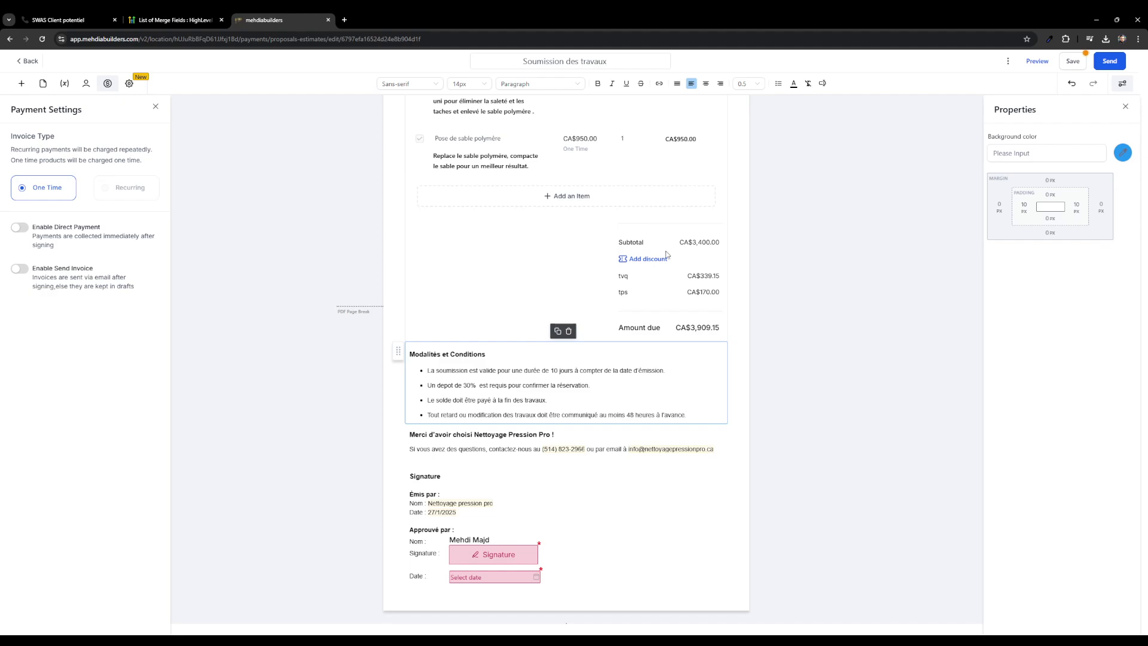
scroll(534, 311, up, 2)
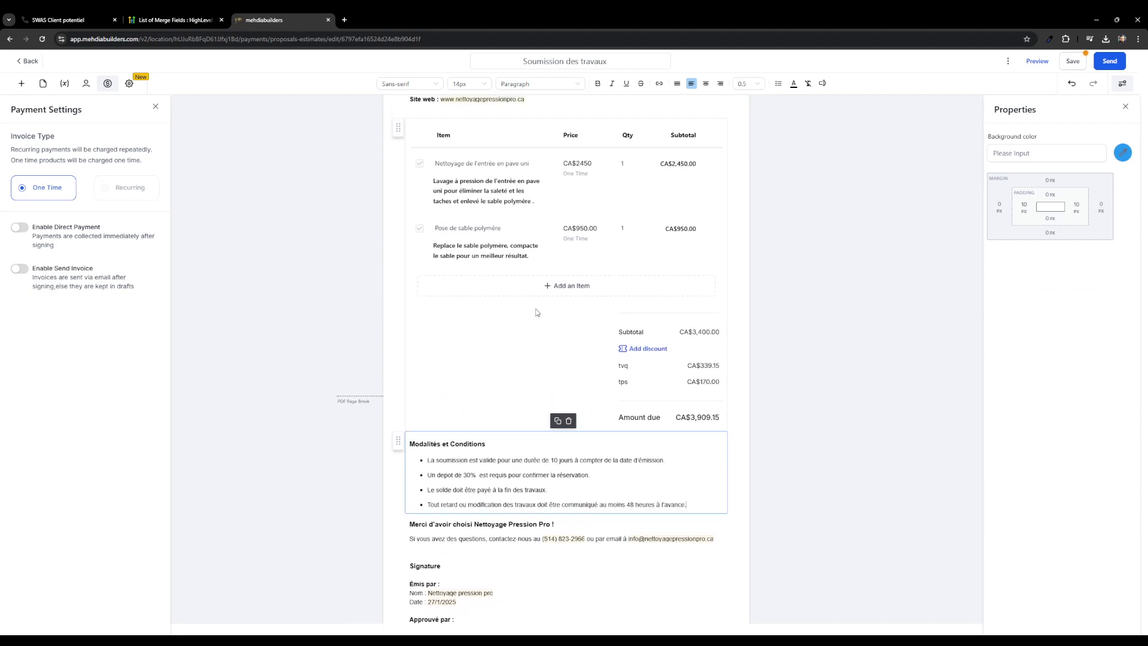
click(650, 350)
click(525, 324)
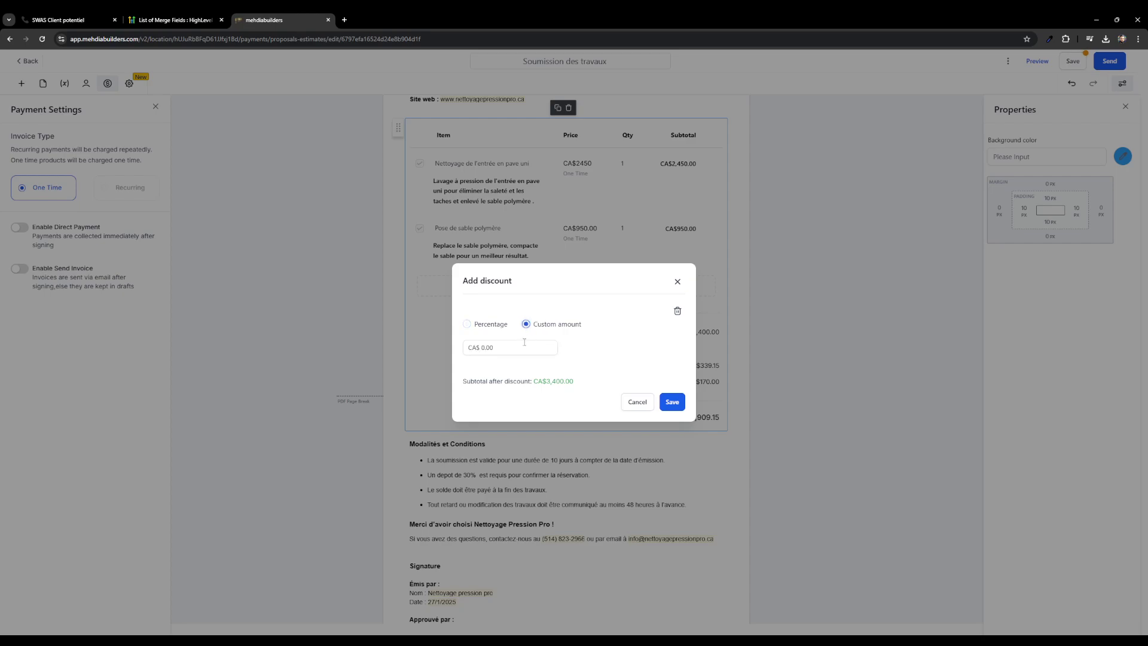
click(524, 342)
double_click(503, 350)
text(750)
click(673, 402)
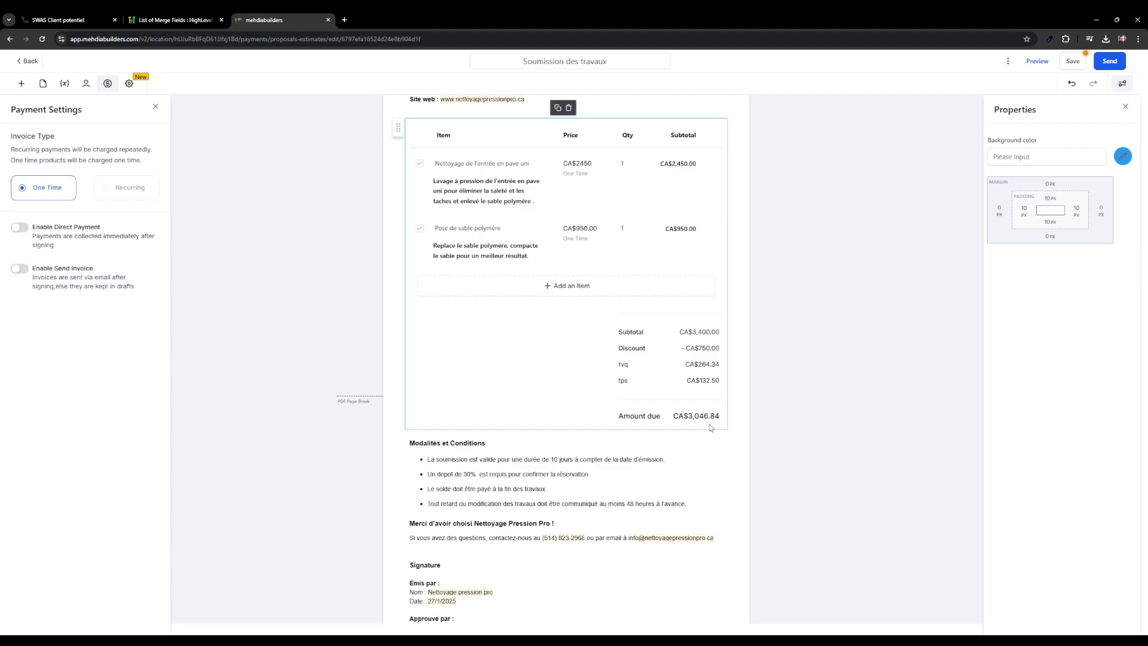
Review the completed quote and start sending it to the client via email.
scroll(490, 291, down, 2)
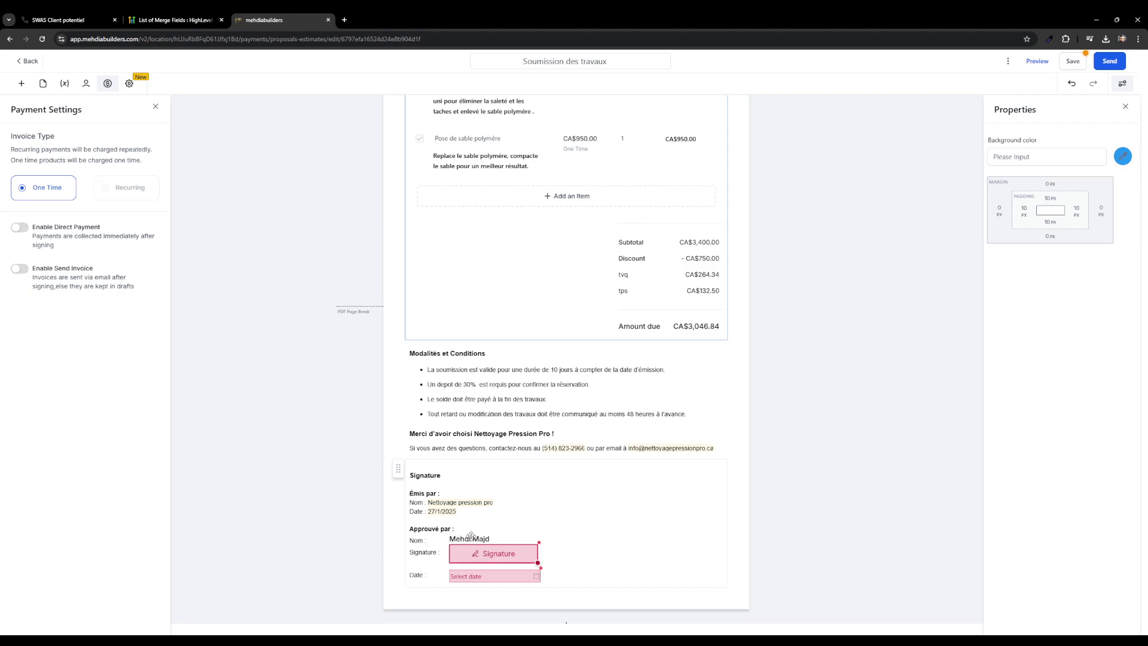
scroll(470, 534, up, 6)
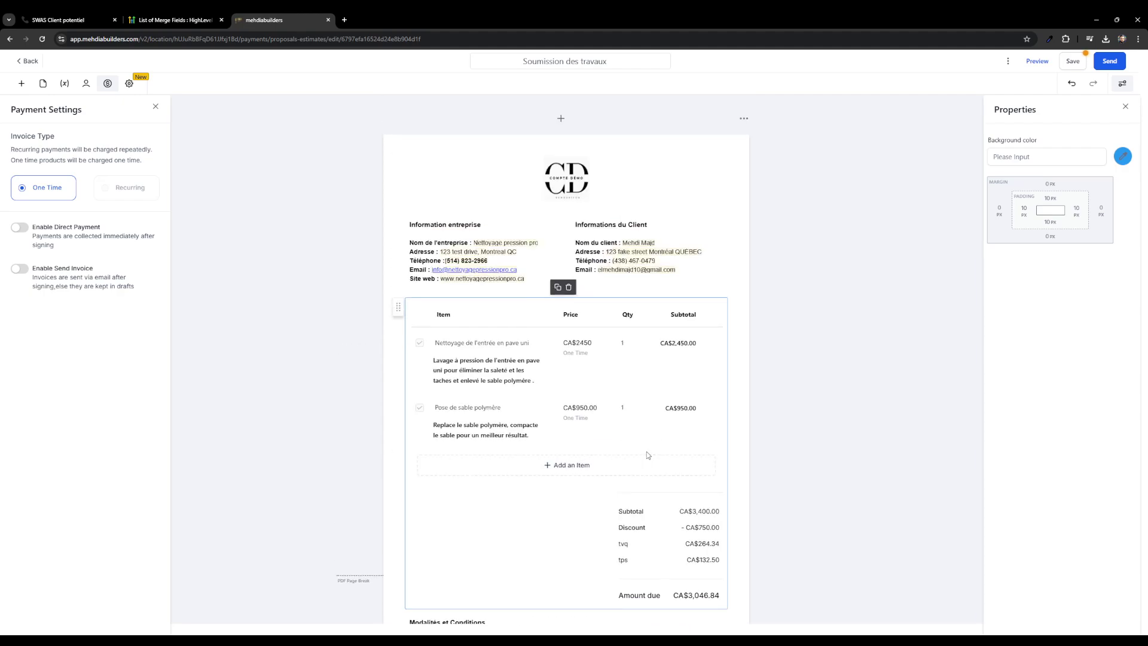
scroll(655, 433, down, 1)
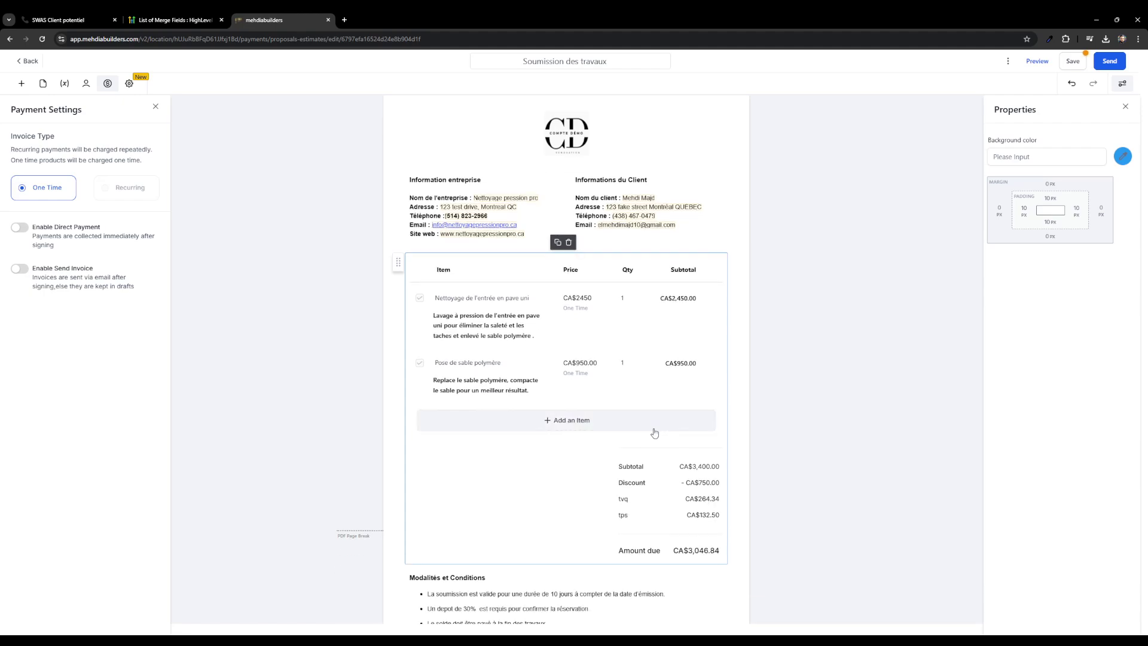
click(1123, 68)
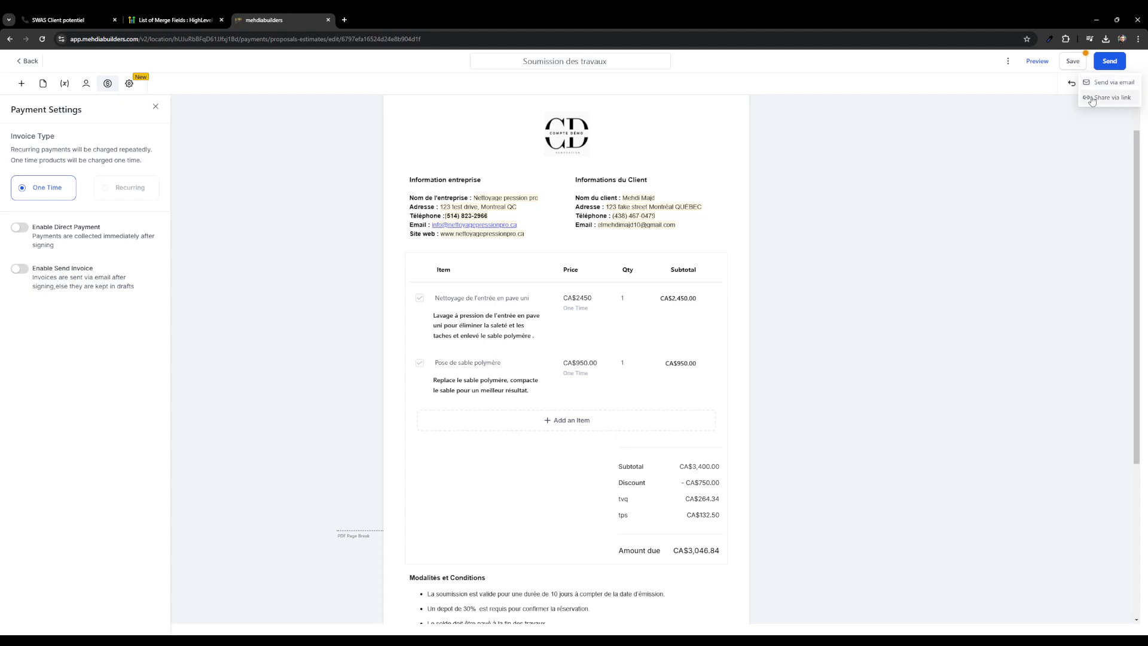
click(1120, 84)
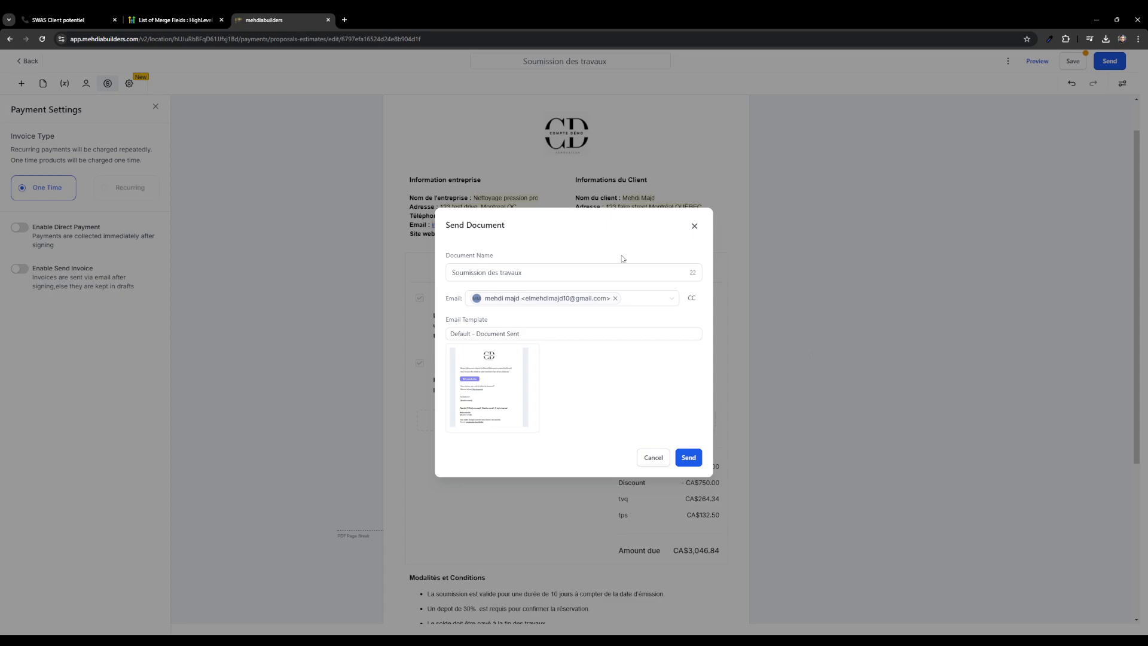
Open the "Default - Document Sent" email template and examine its logo, "Voir soumission" button, document link, closing text and footer blocks.
click(498, 392)
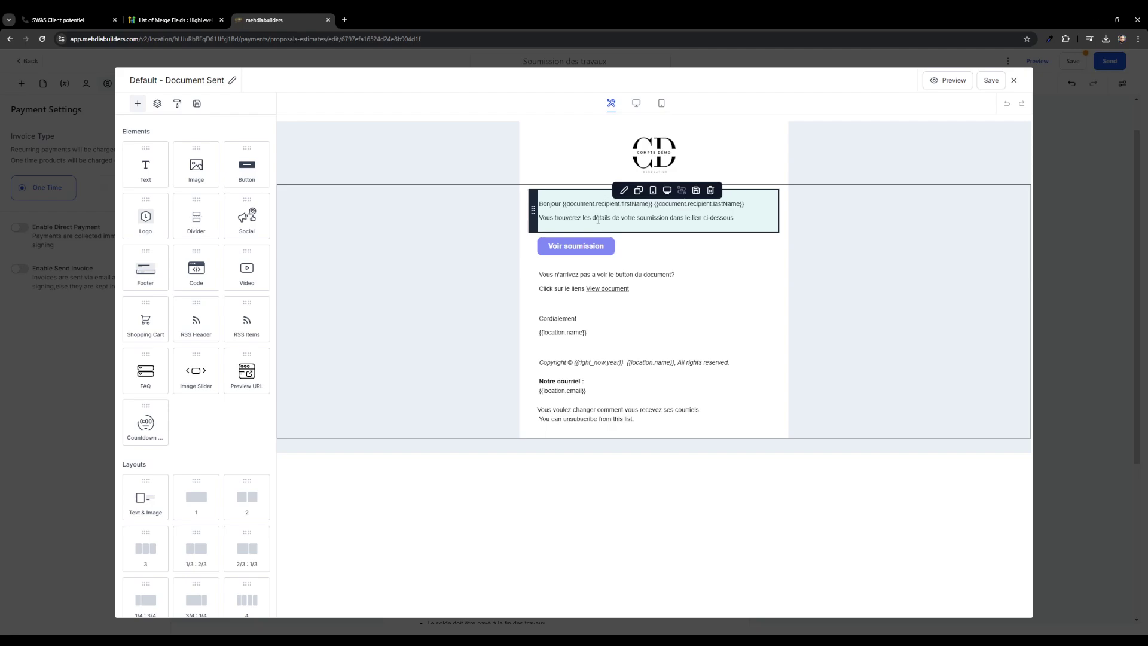
click(634, 250)
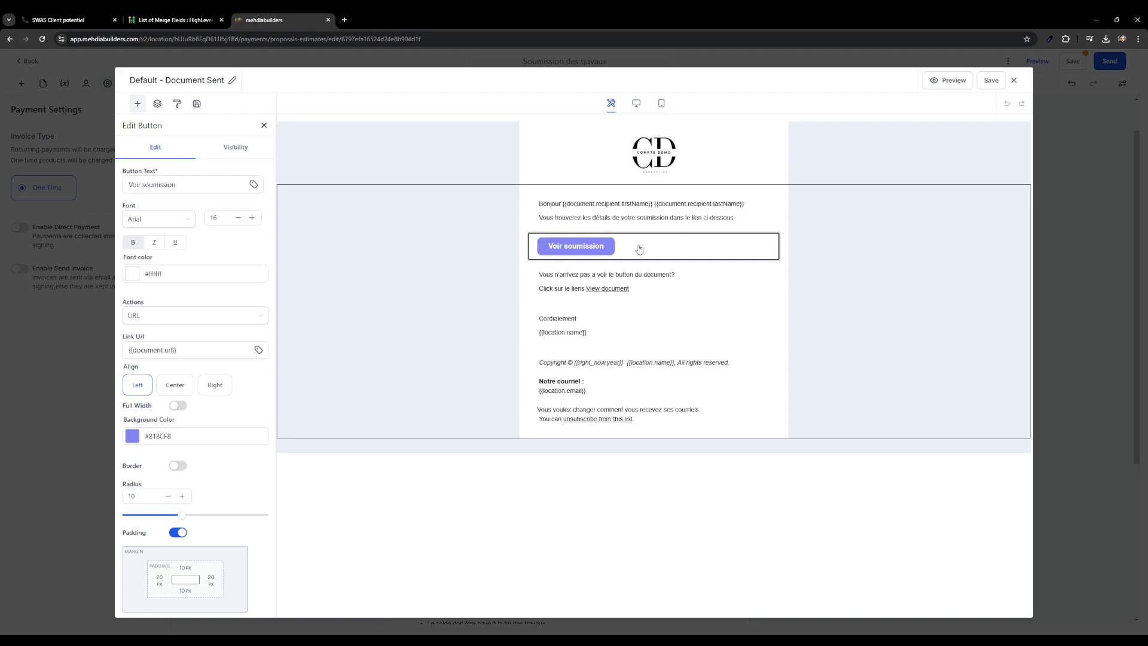
click(723, 286)
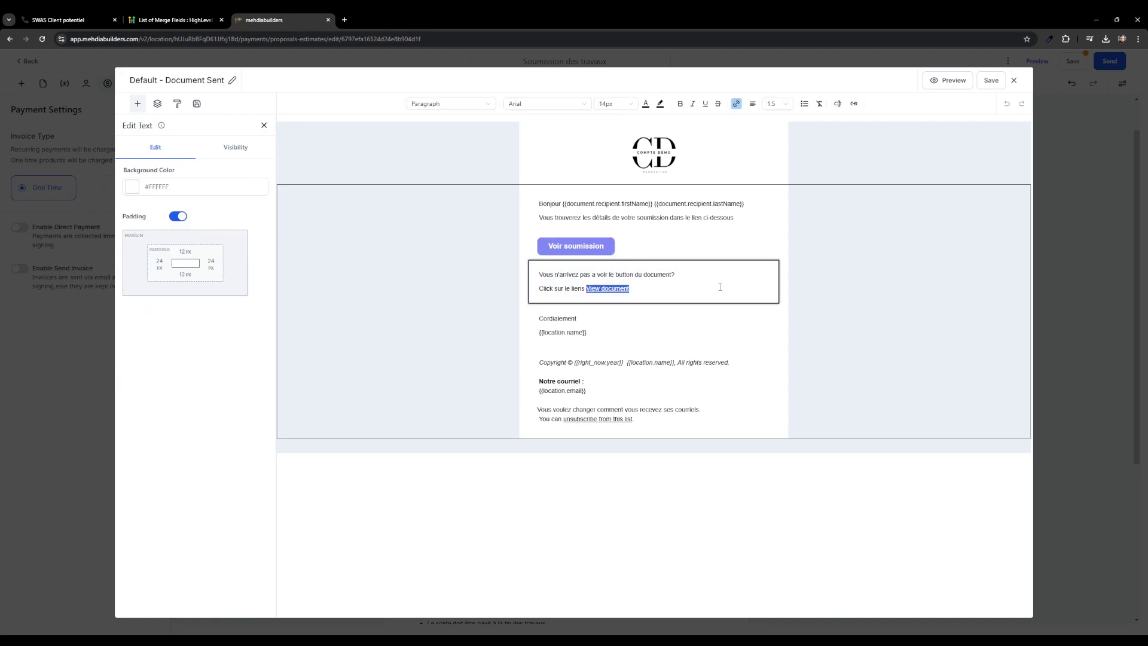
click(657, 290)
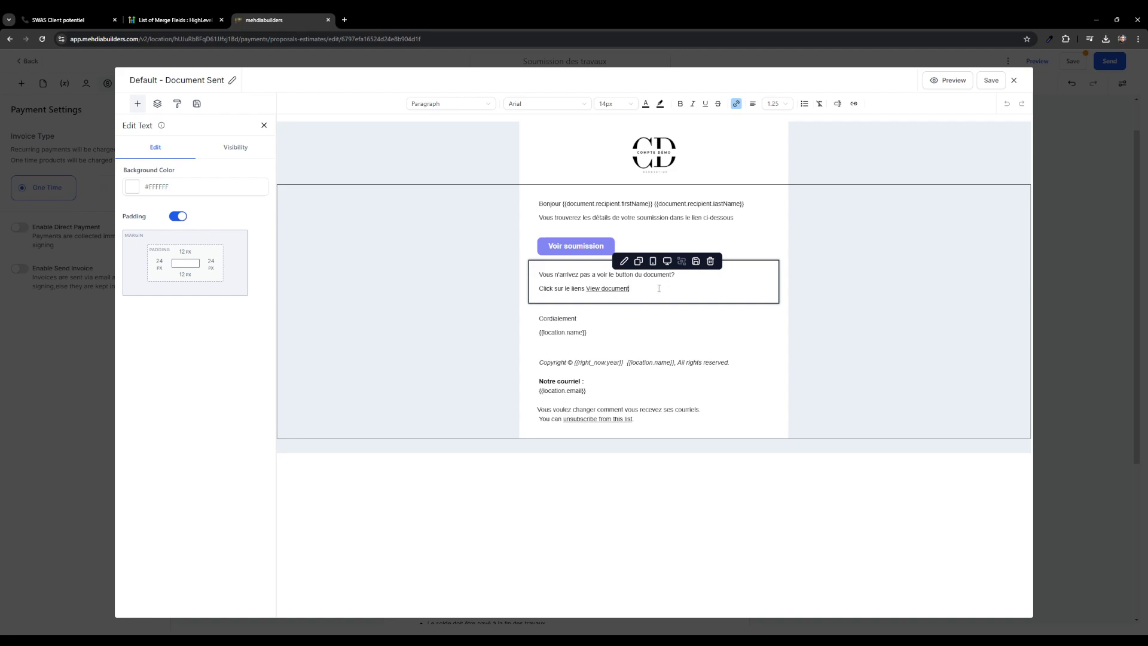
click(598, 332)
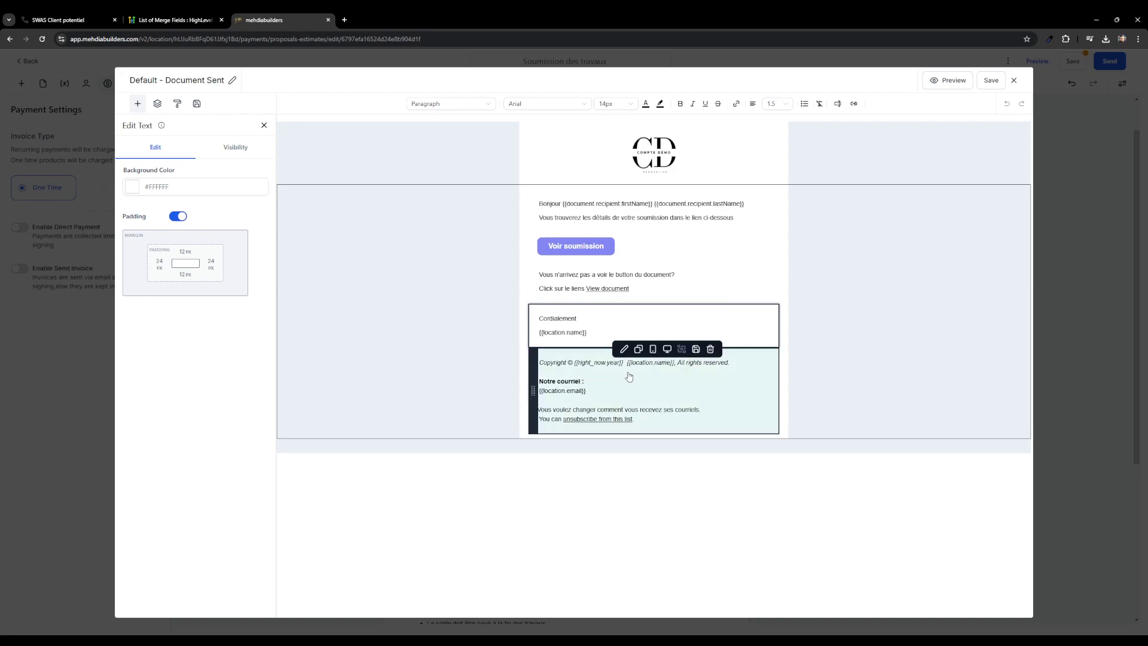
click(741, 386)
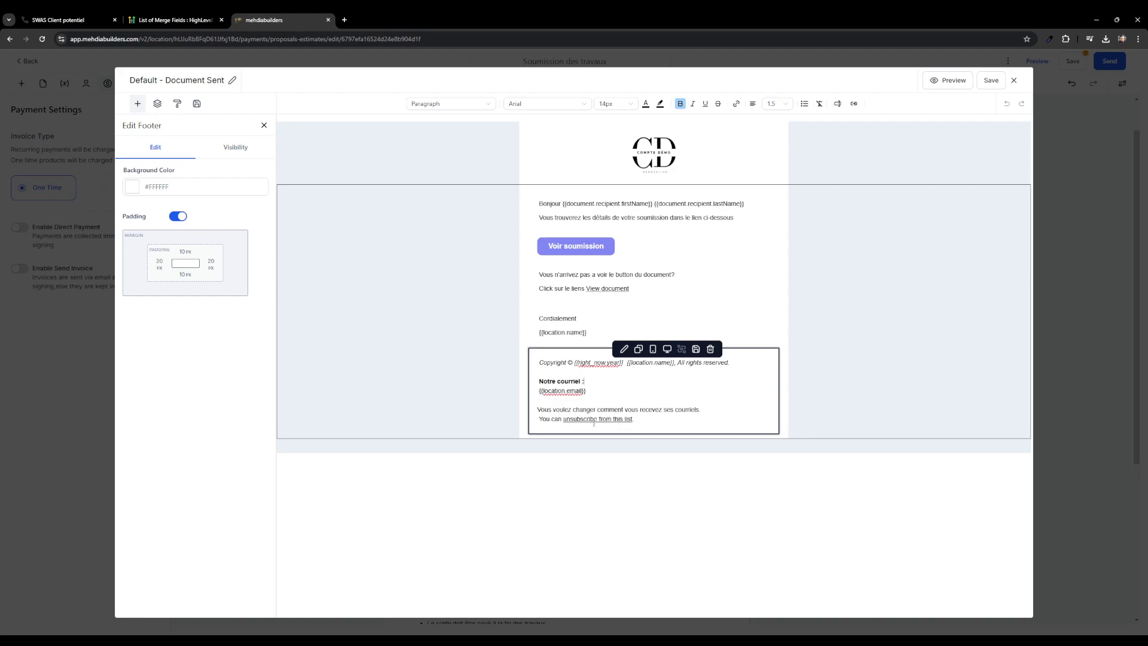
click(855, 334)
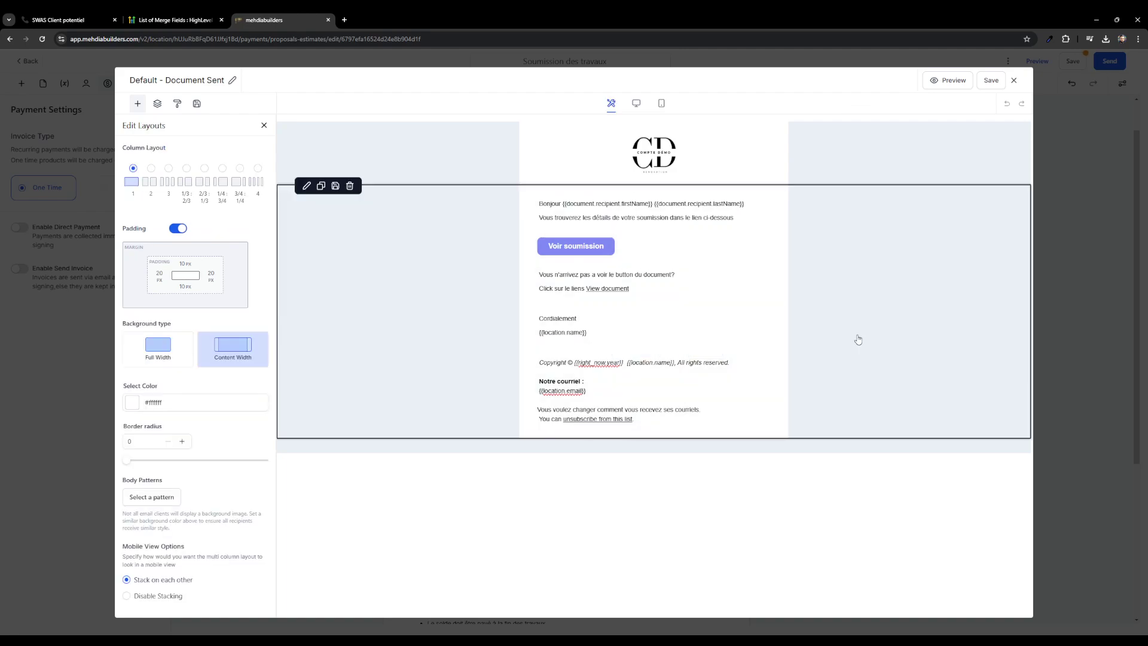
click(669, 161)
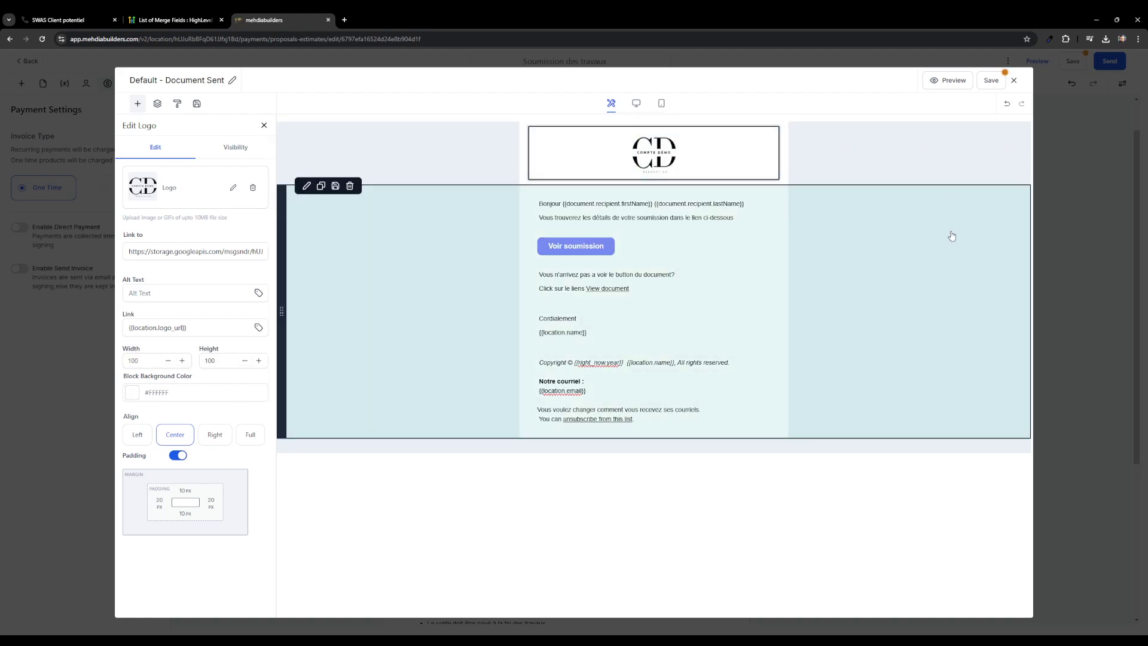
click(953, 236)
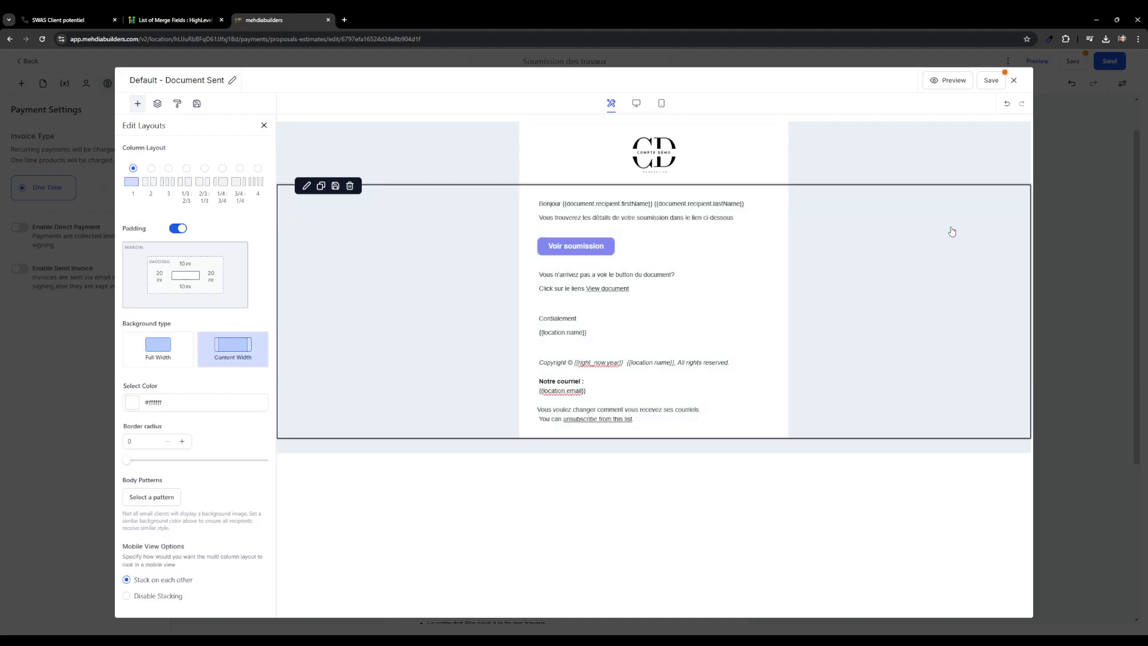
click(646, 252)
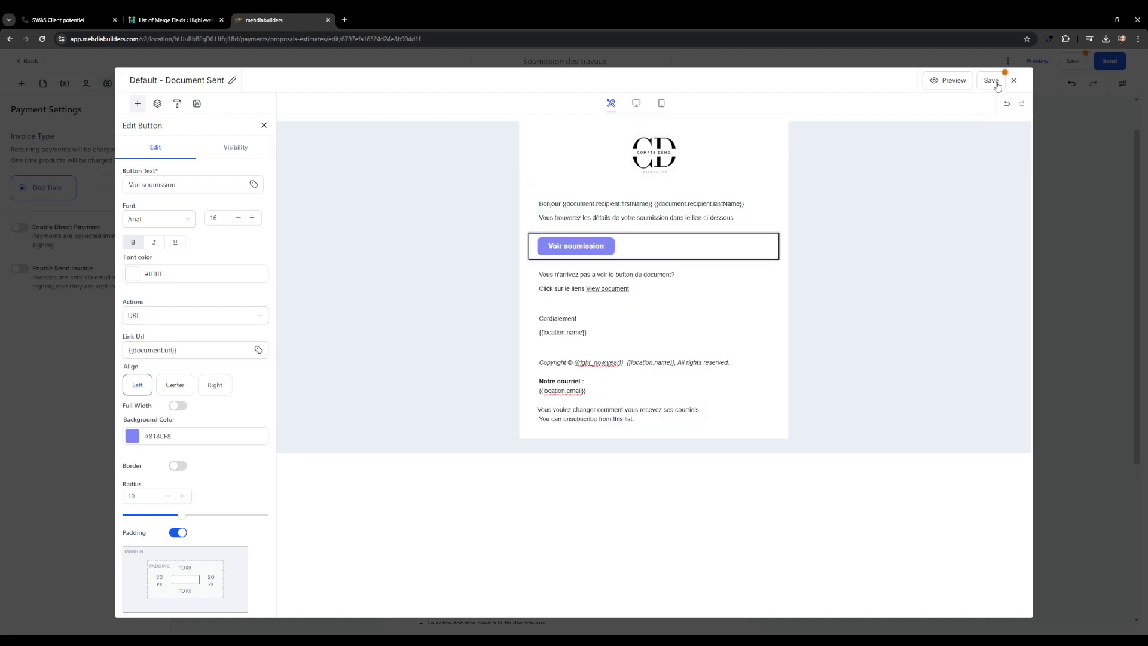
Save the "Default - Document Sent" email template and return to the document sending dialog.
click(993, 80)
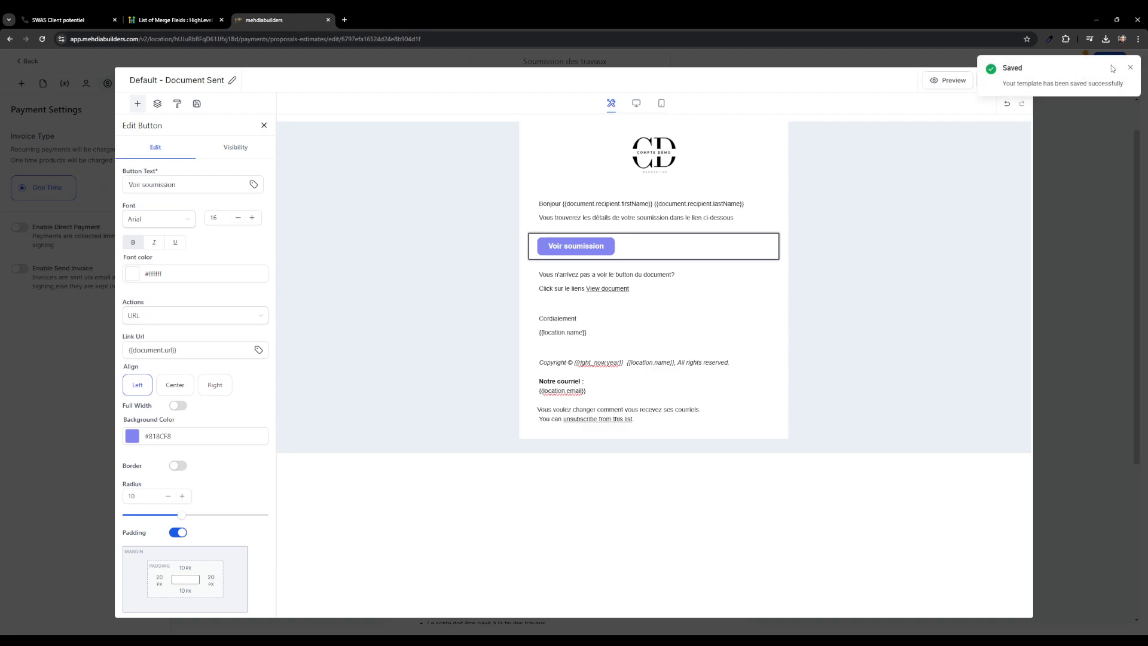
click(1131, 67)
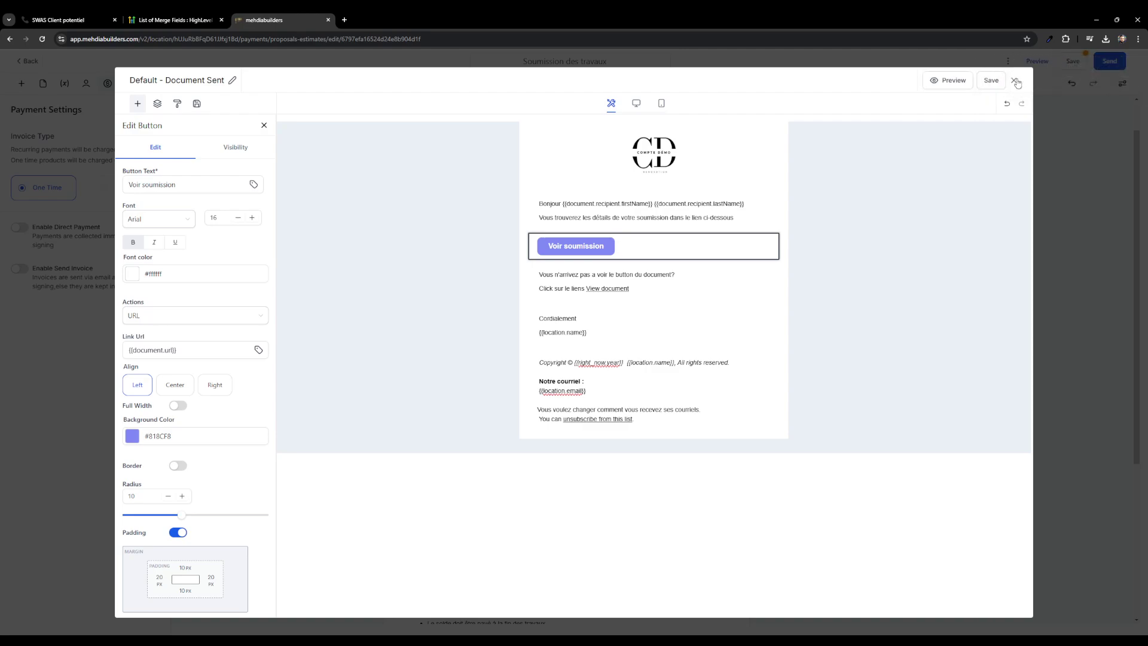
click(1016, 81)
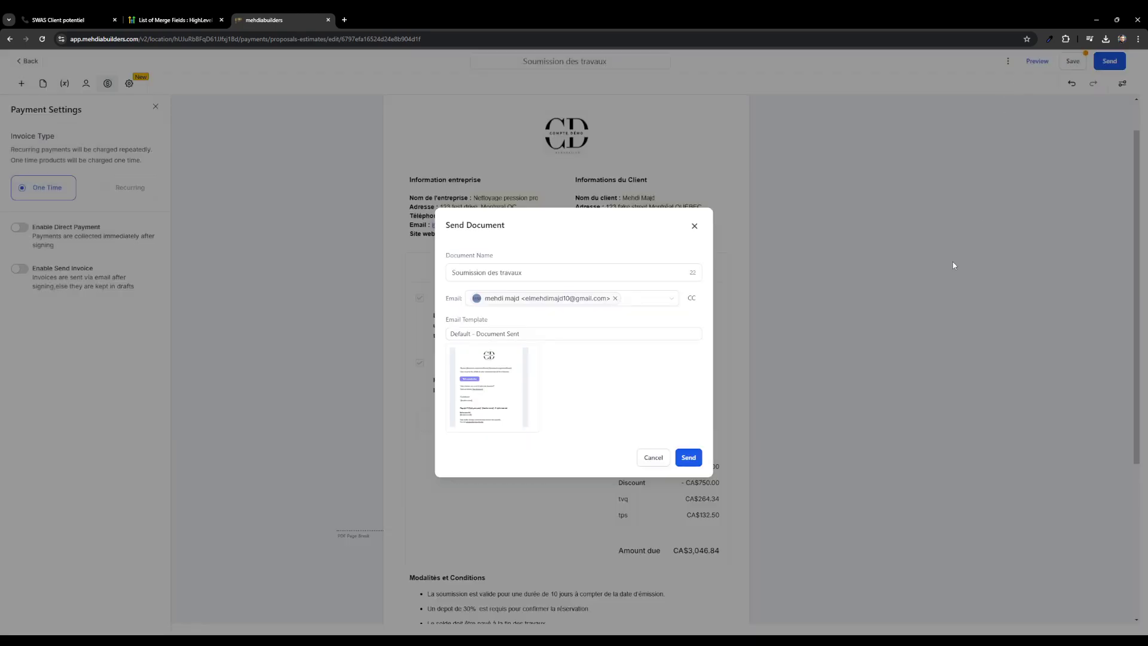
Email the "Soumission des travaux" quote to the client and show the list of documents waiting for others.
click(687, 459)
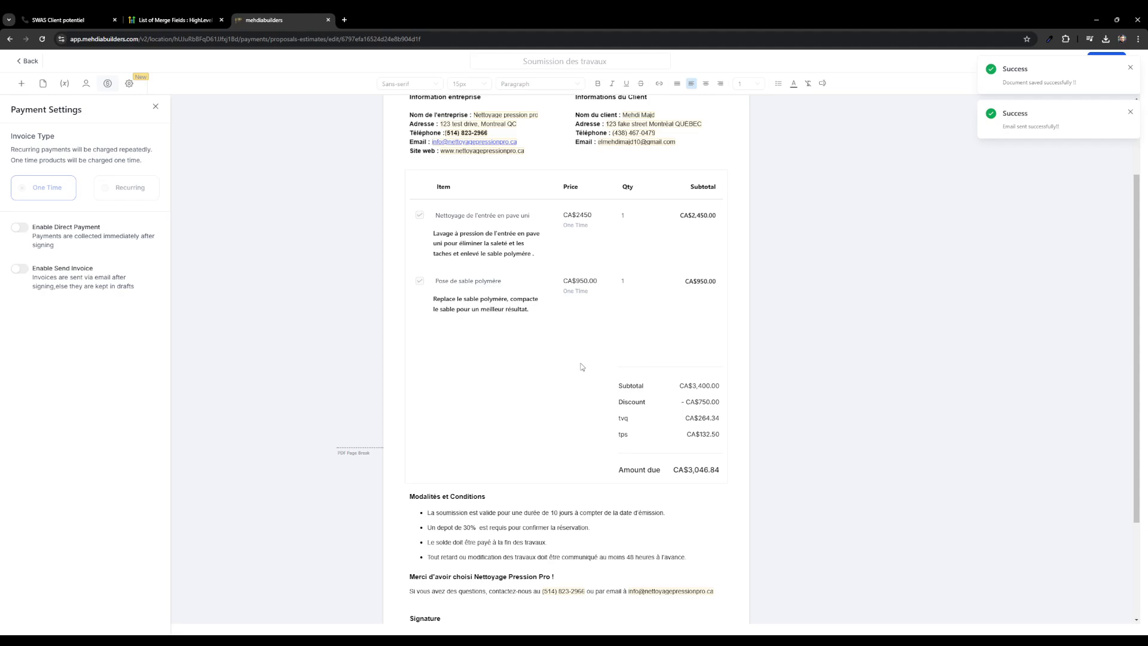
scroll(519, 394, up, 2)
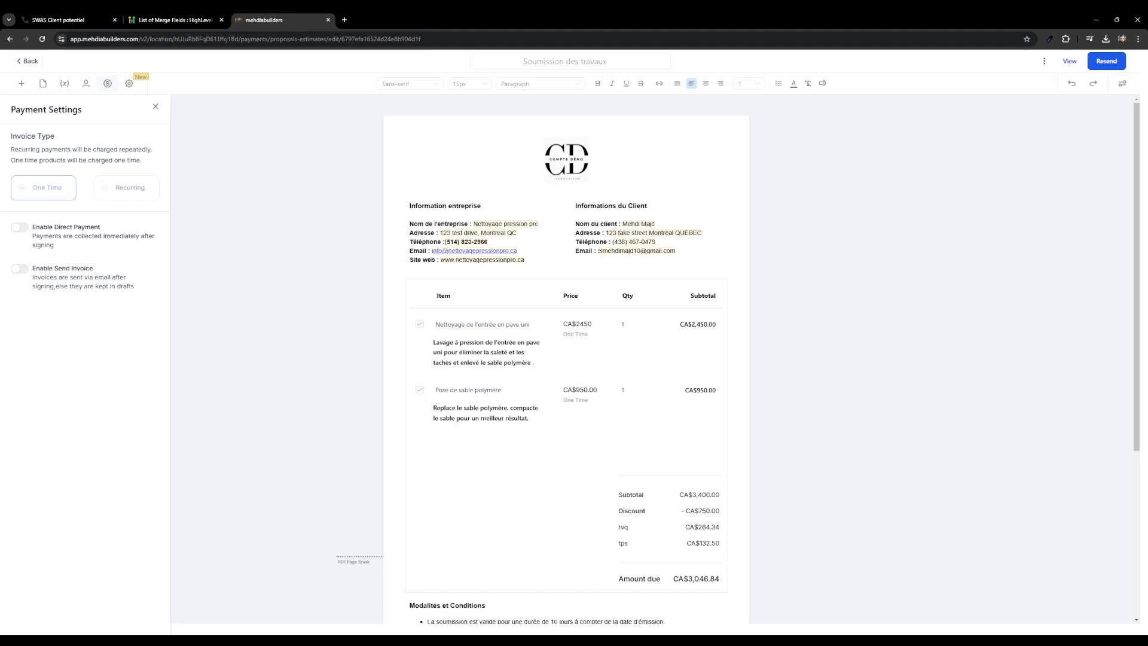
click(17, 64)
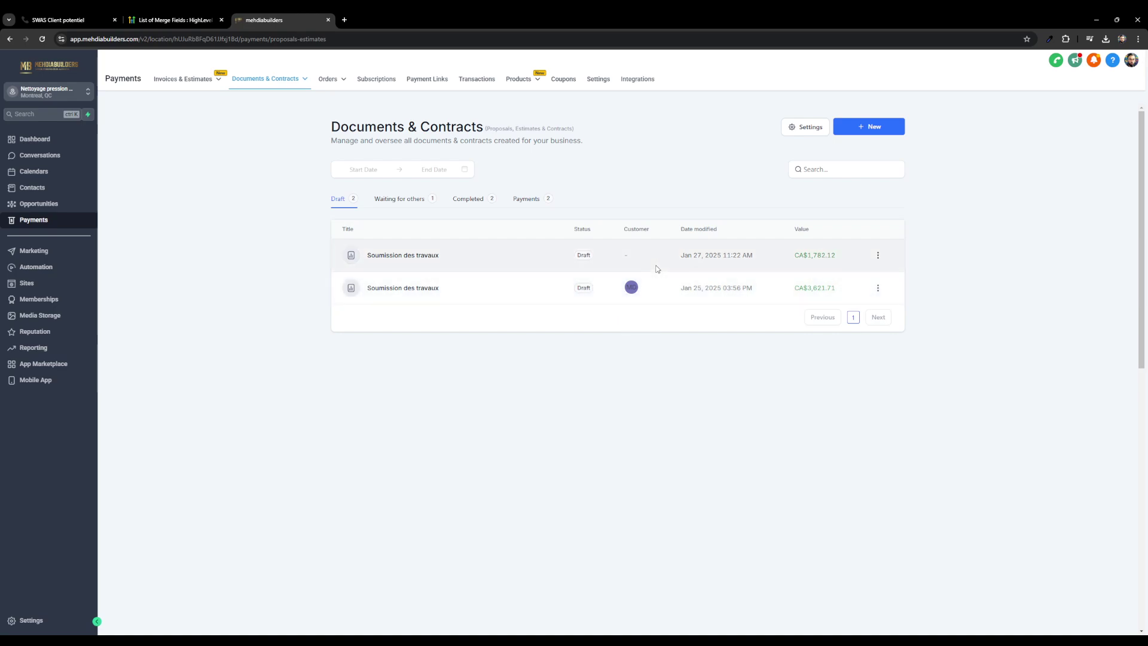
click(412, 200)
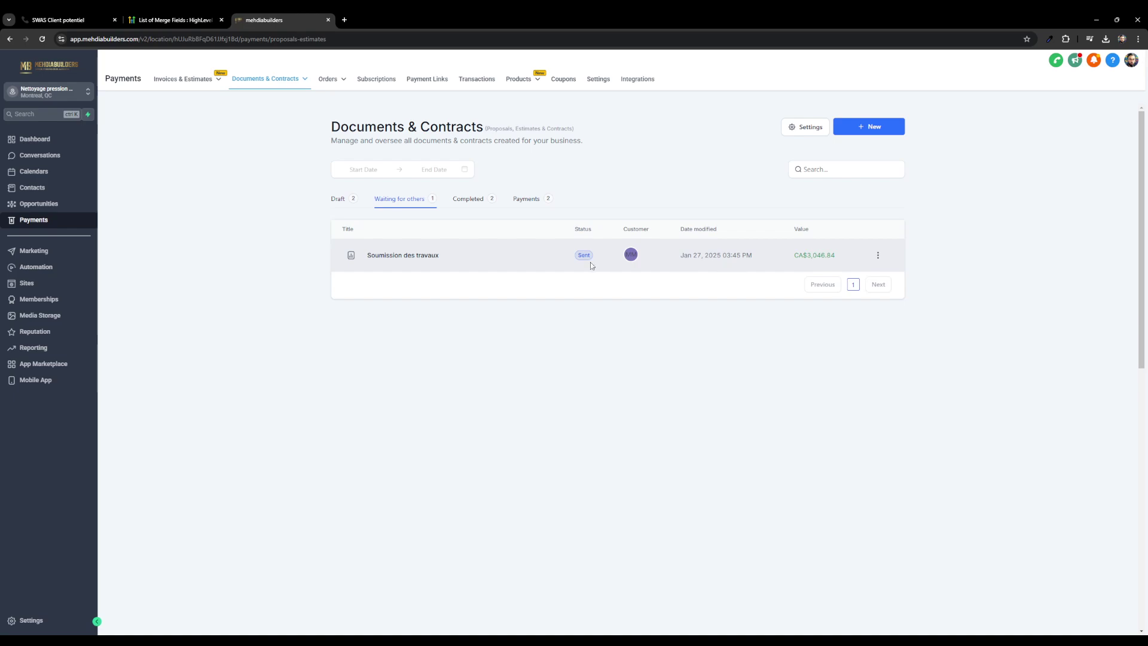
Check the document statuses in the completed and payments lists, and return to the documents waiting for others.
click(471, 200)
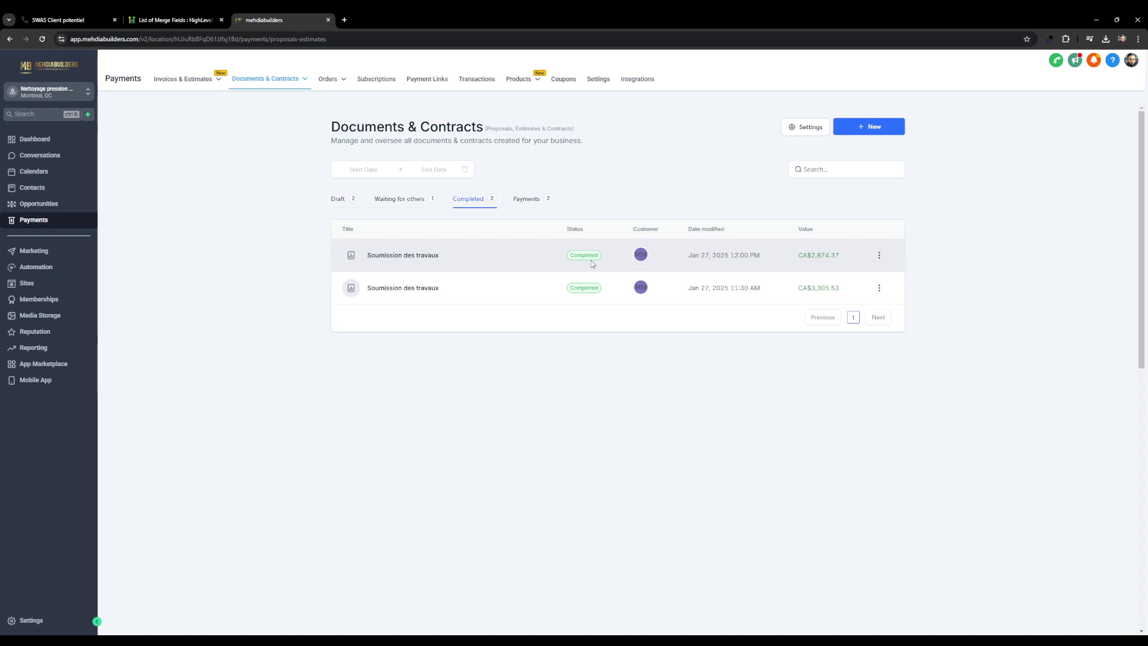
click(526, 199)
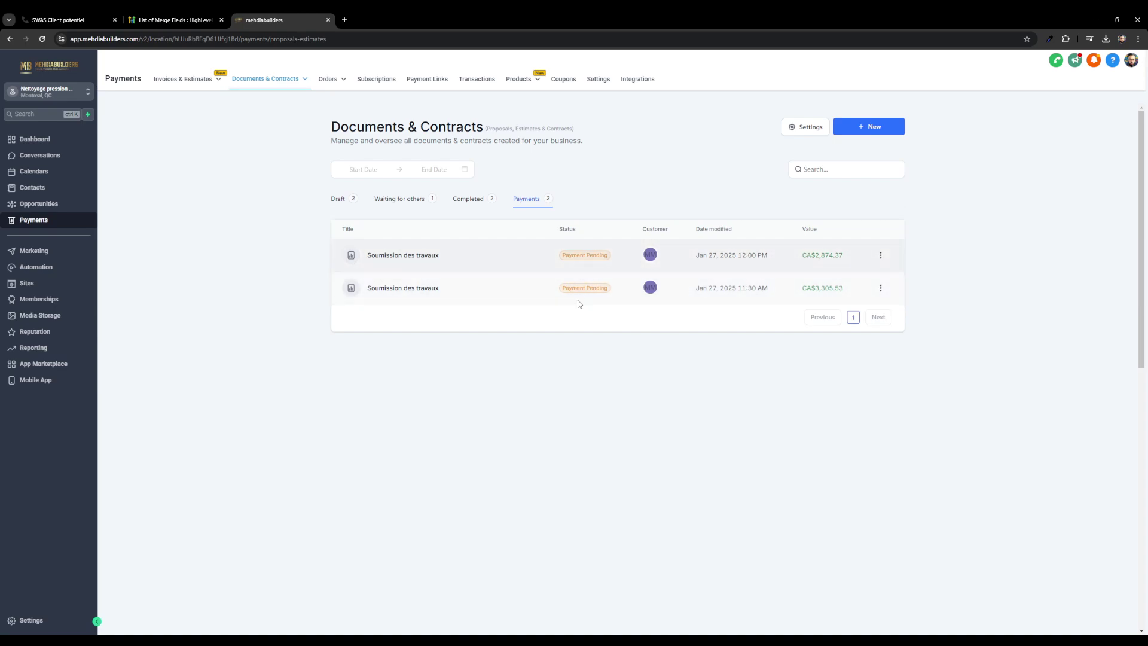
click(419, 204)
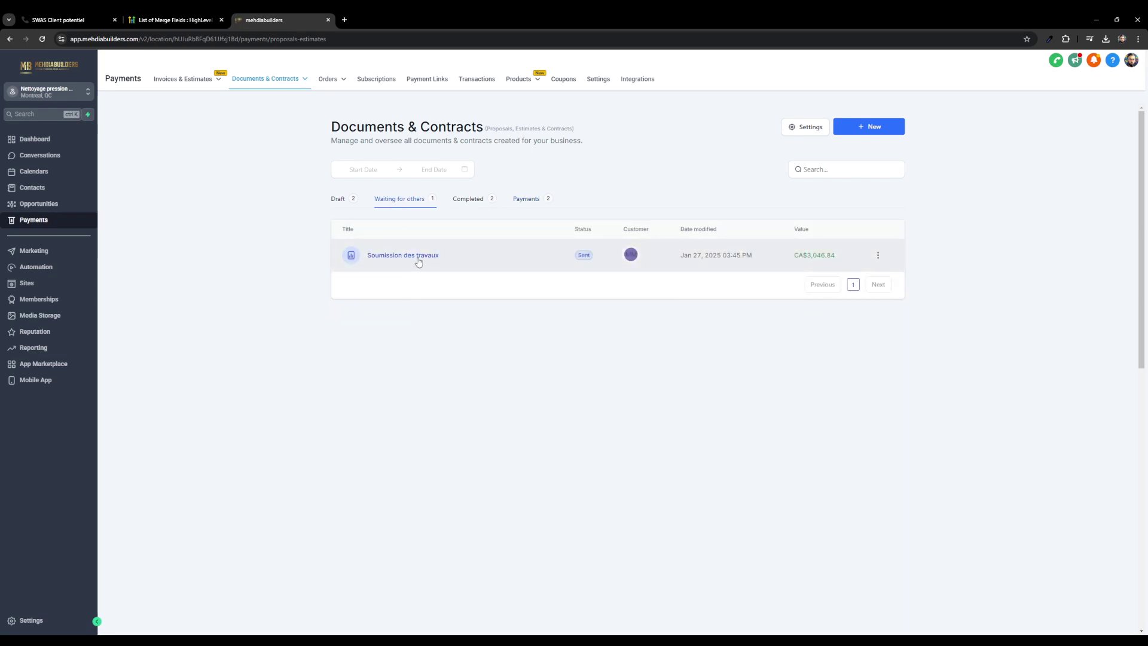
Open the sent "Soumission des travaux" quote to review its items and totals, and leave it without saving changes.
click(419, 257)
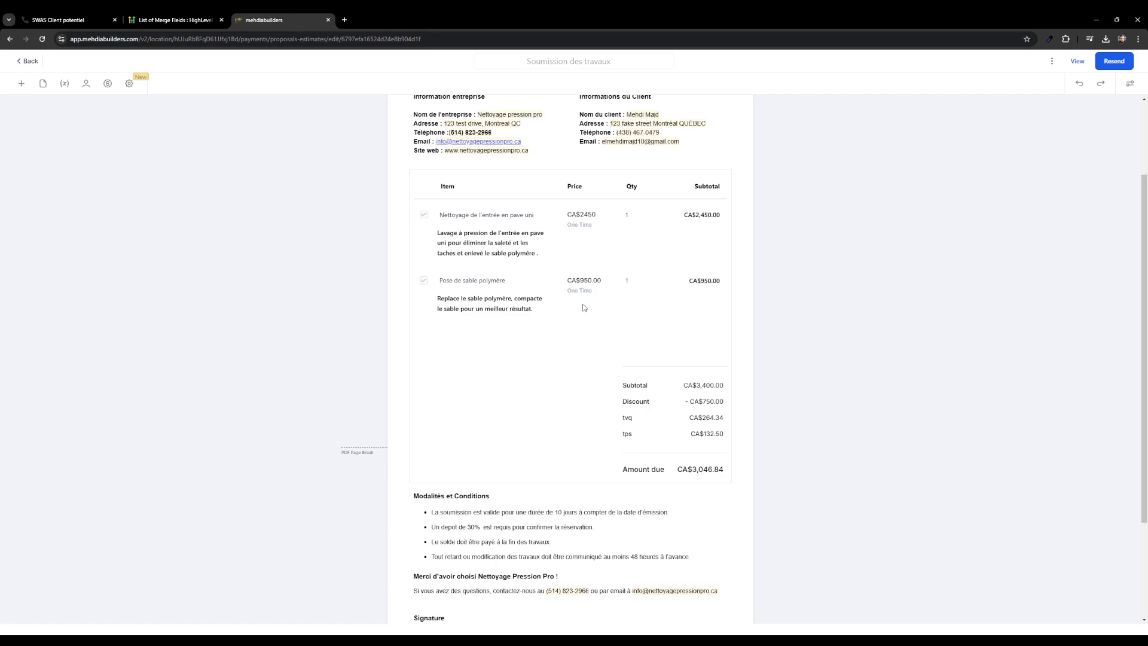
click(27, 61)
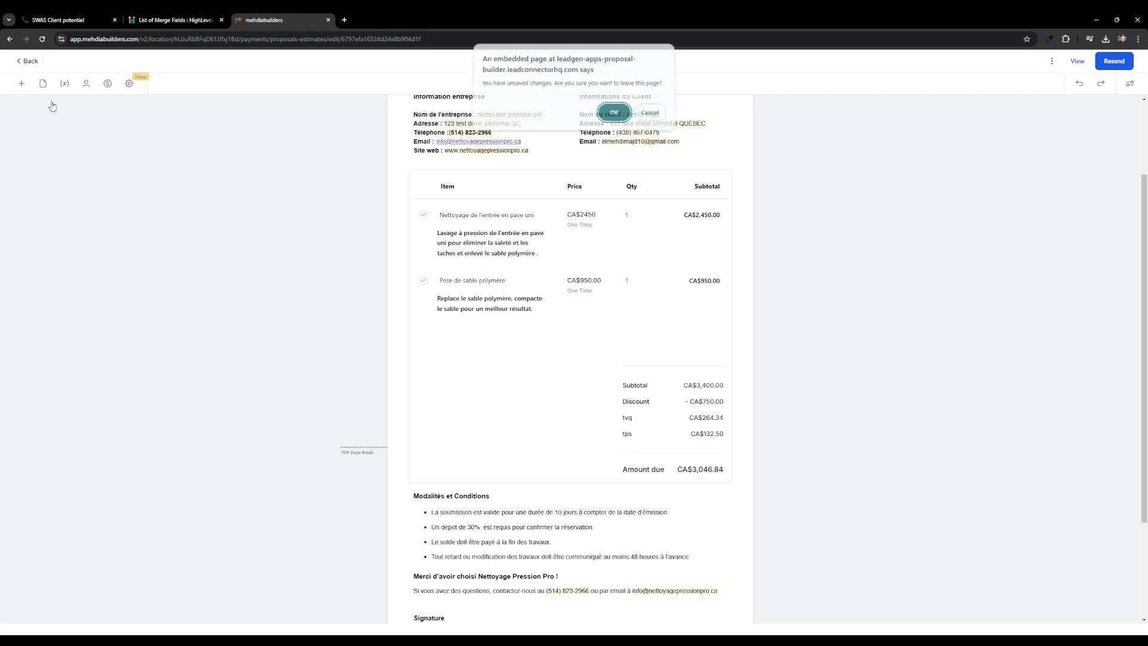
click(614, 113)
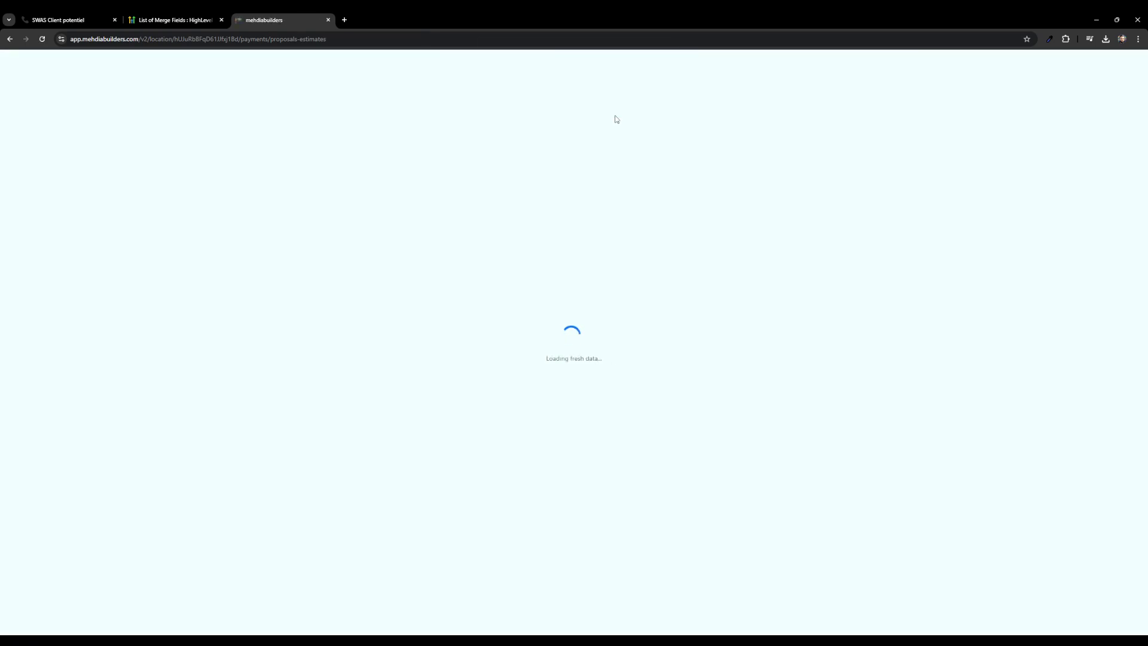